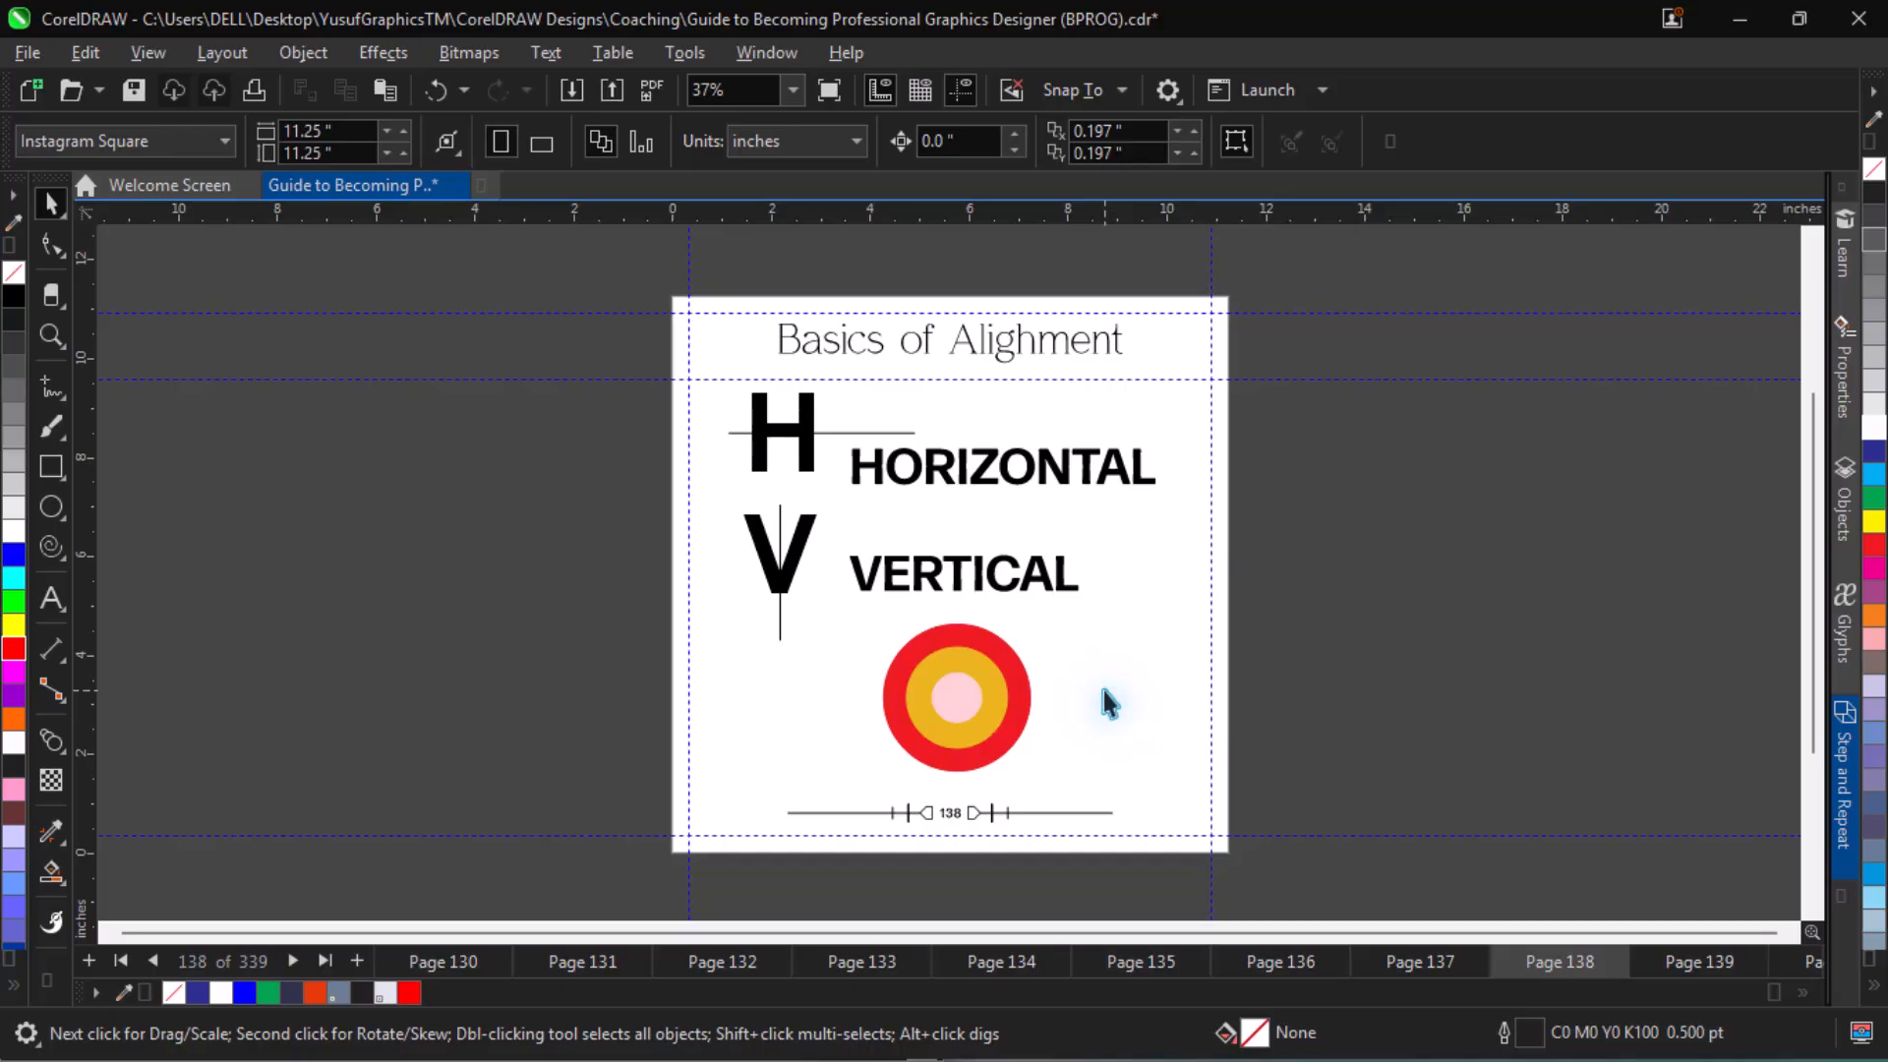
# Examine the alignment example pages 139 to 145, covering top, left, right, center horizontal, center vertical and bottom alignment.
pyautogui.press('pagedown')
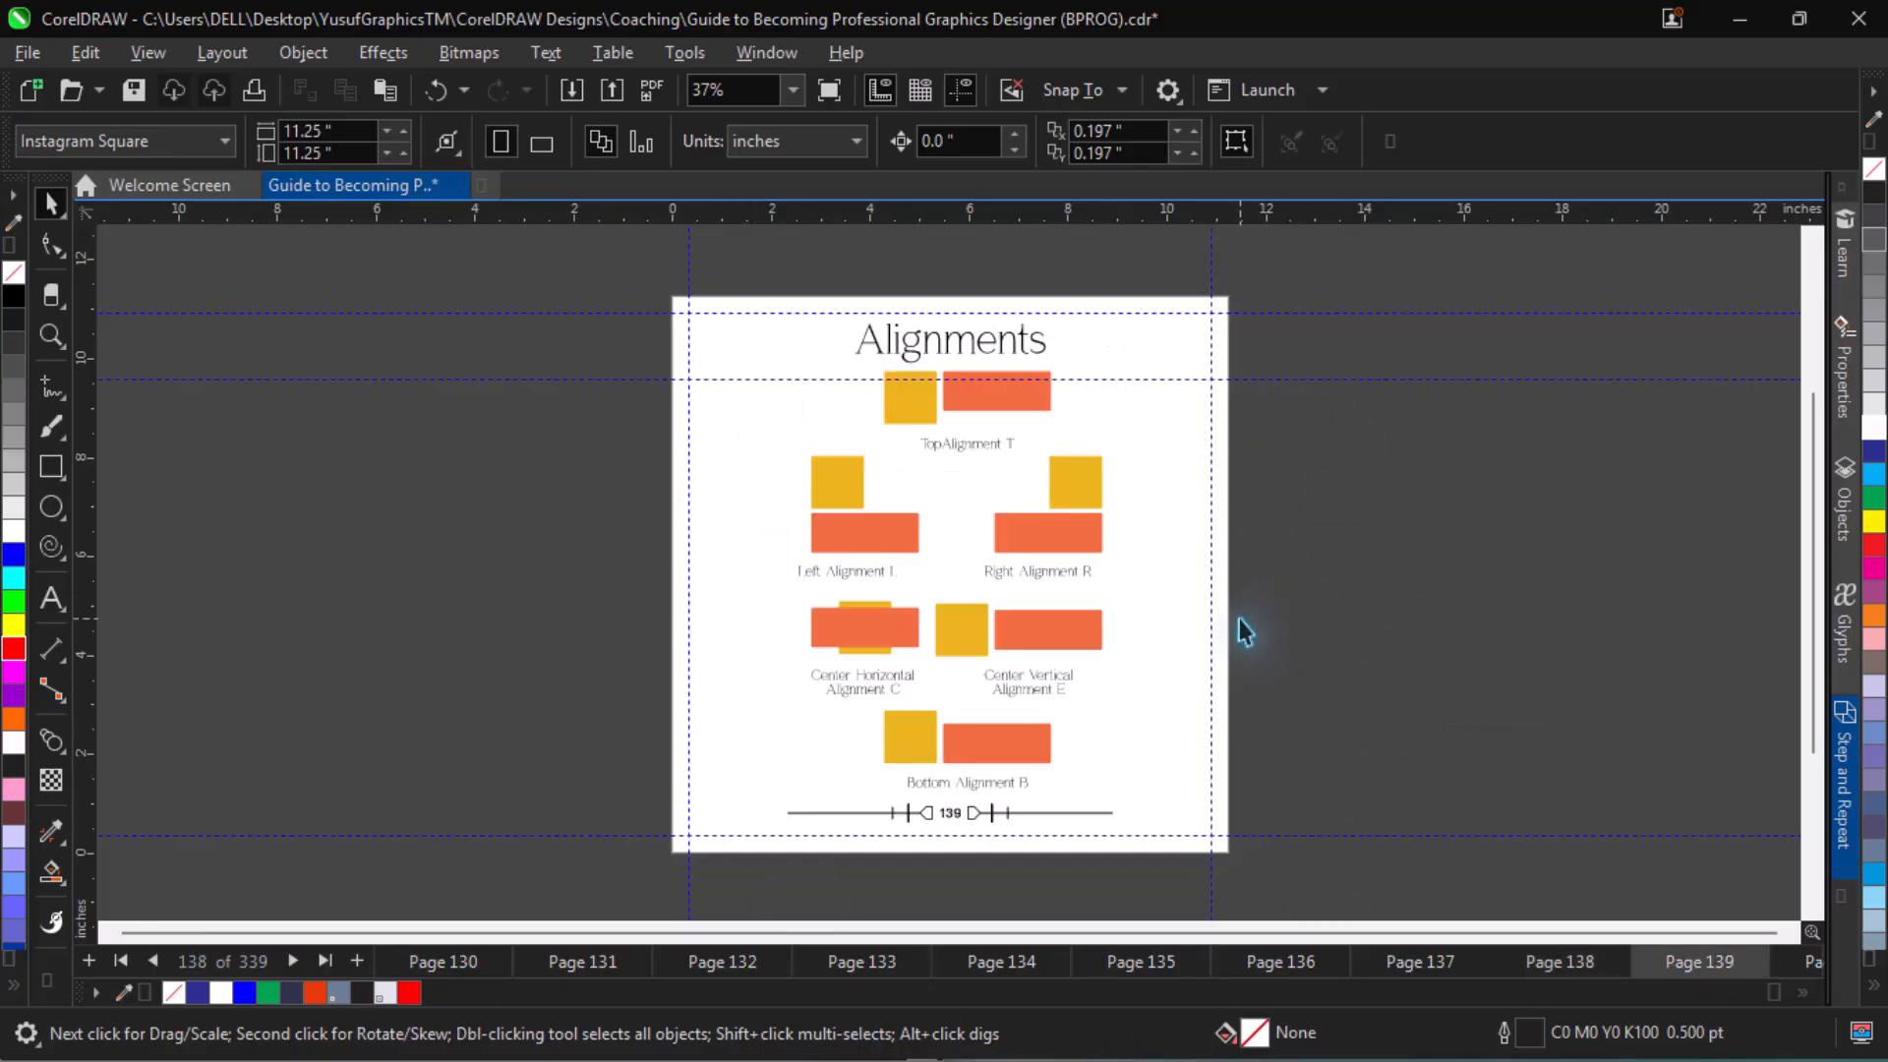
pyautogui.press('z')
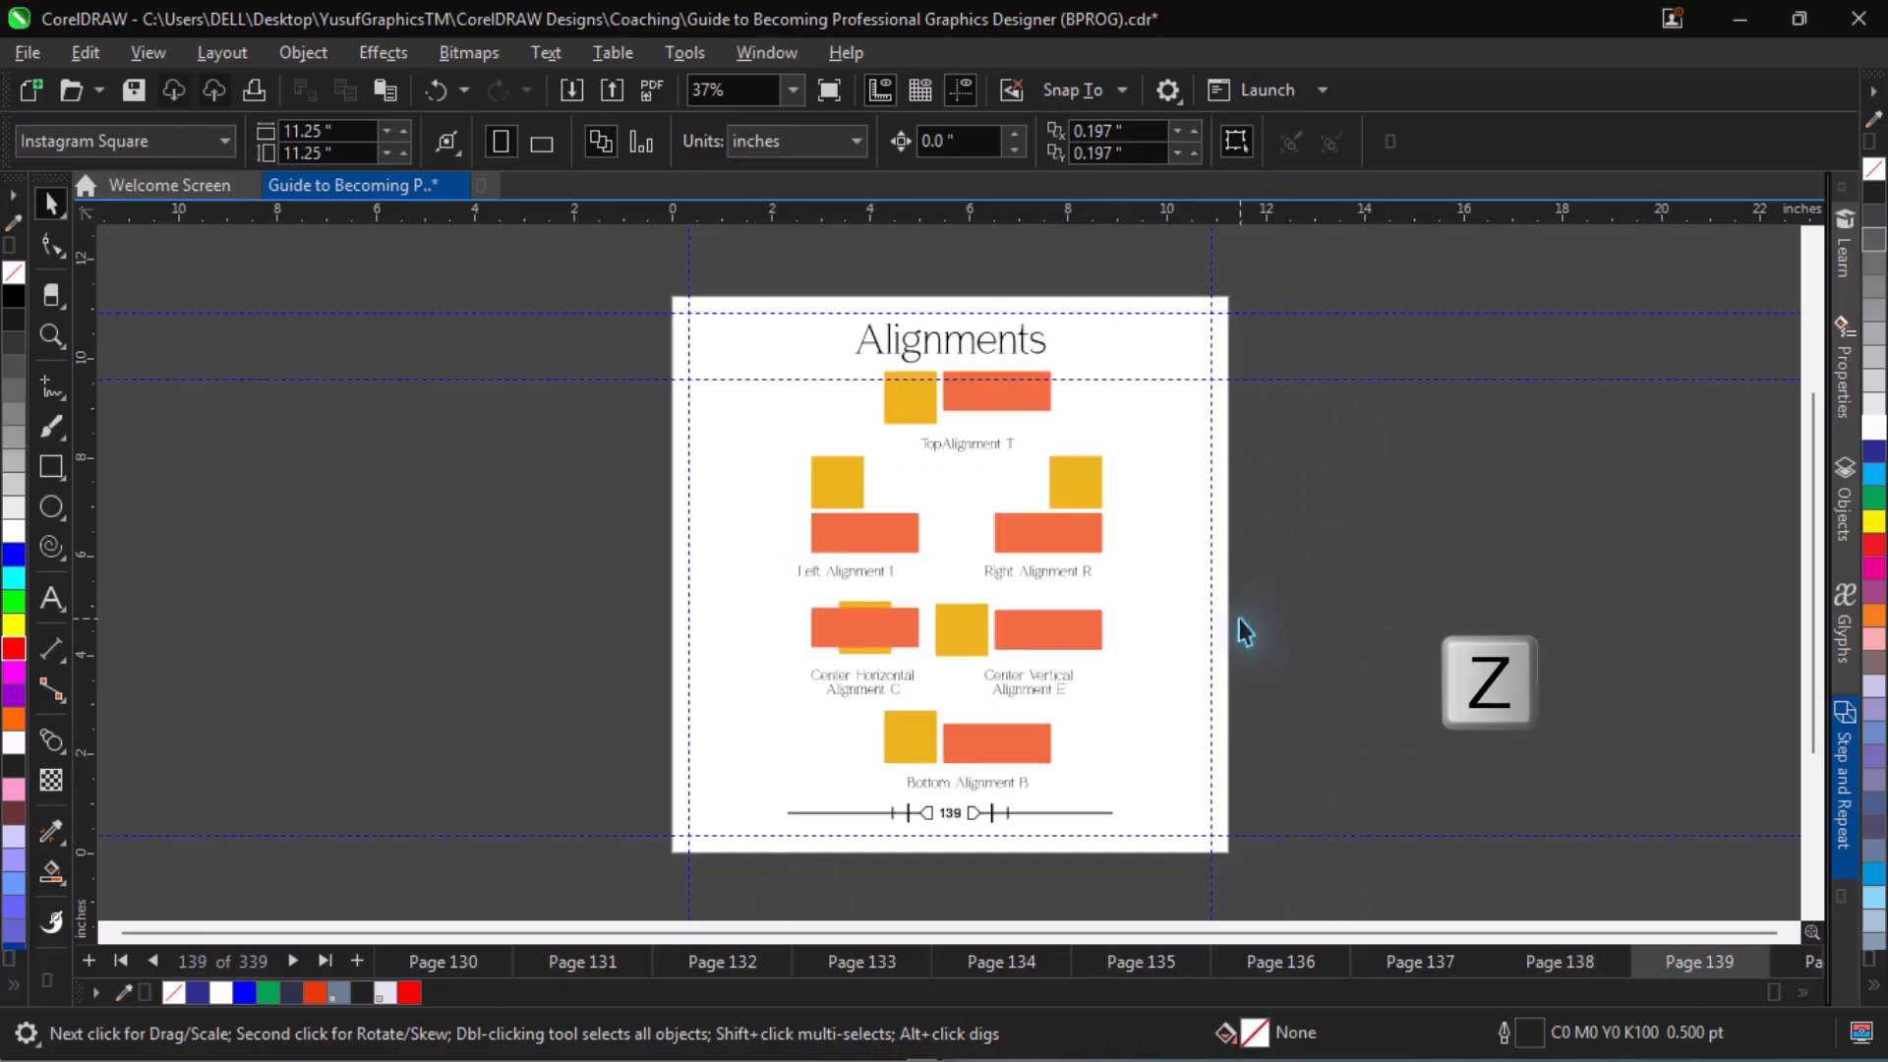
pyautogui.moveTo(739, 344); pyautogui.dragTo(1218, 793)
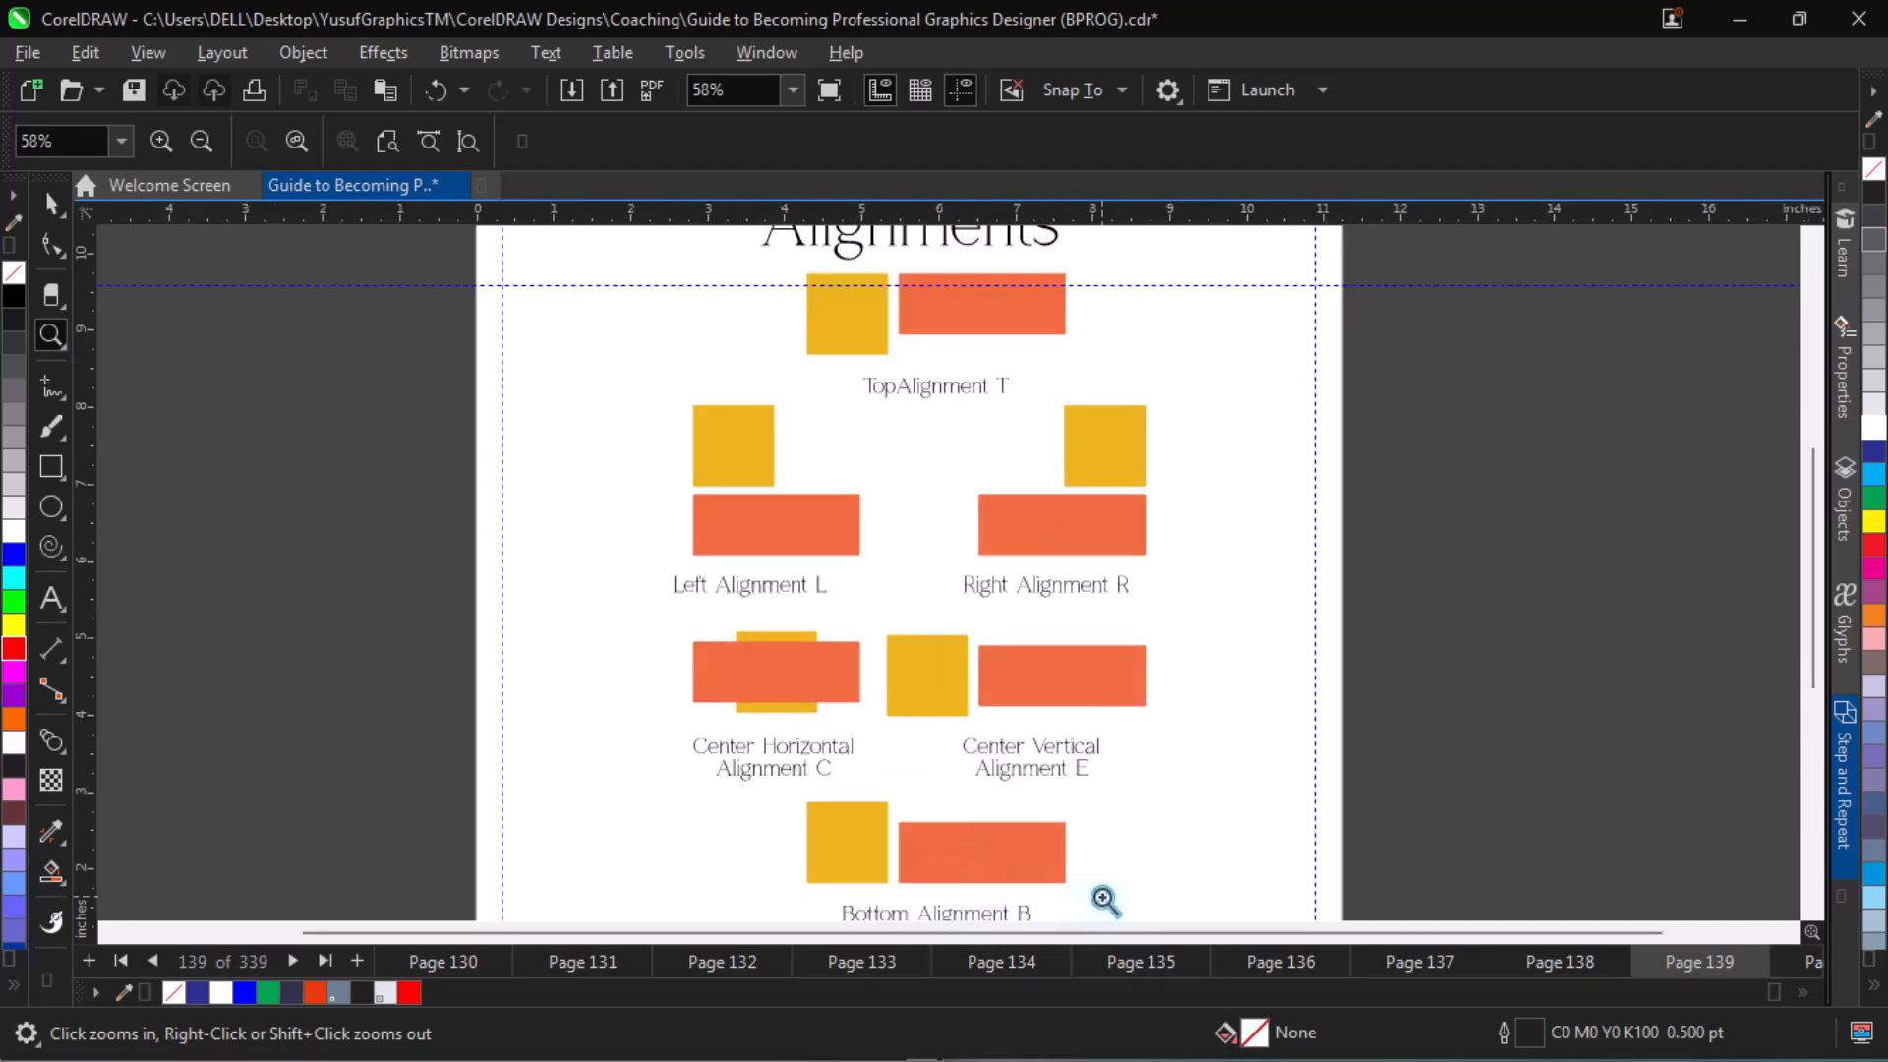
pyautogui.press('pagedown')
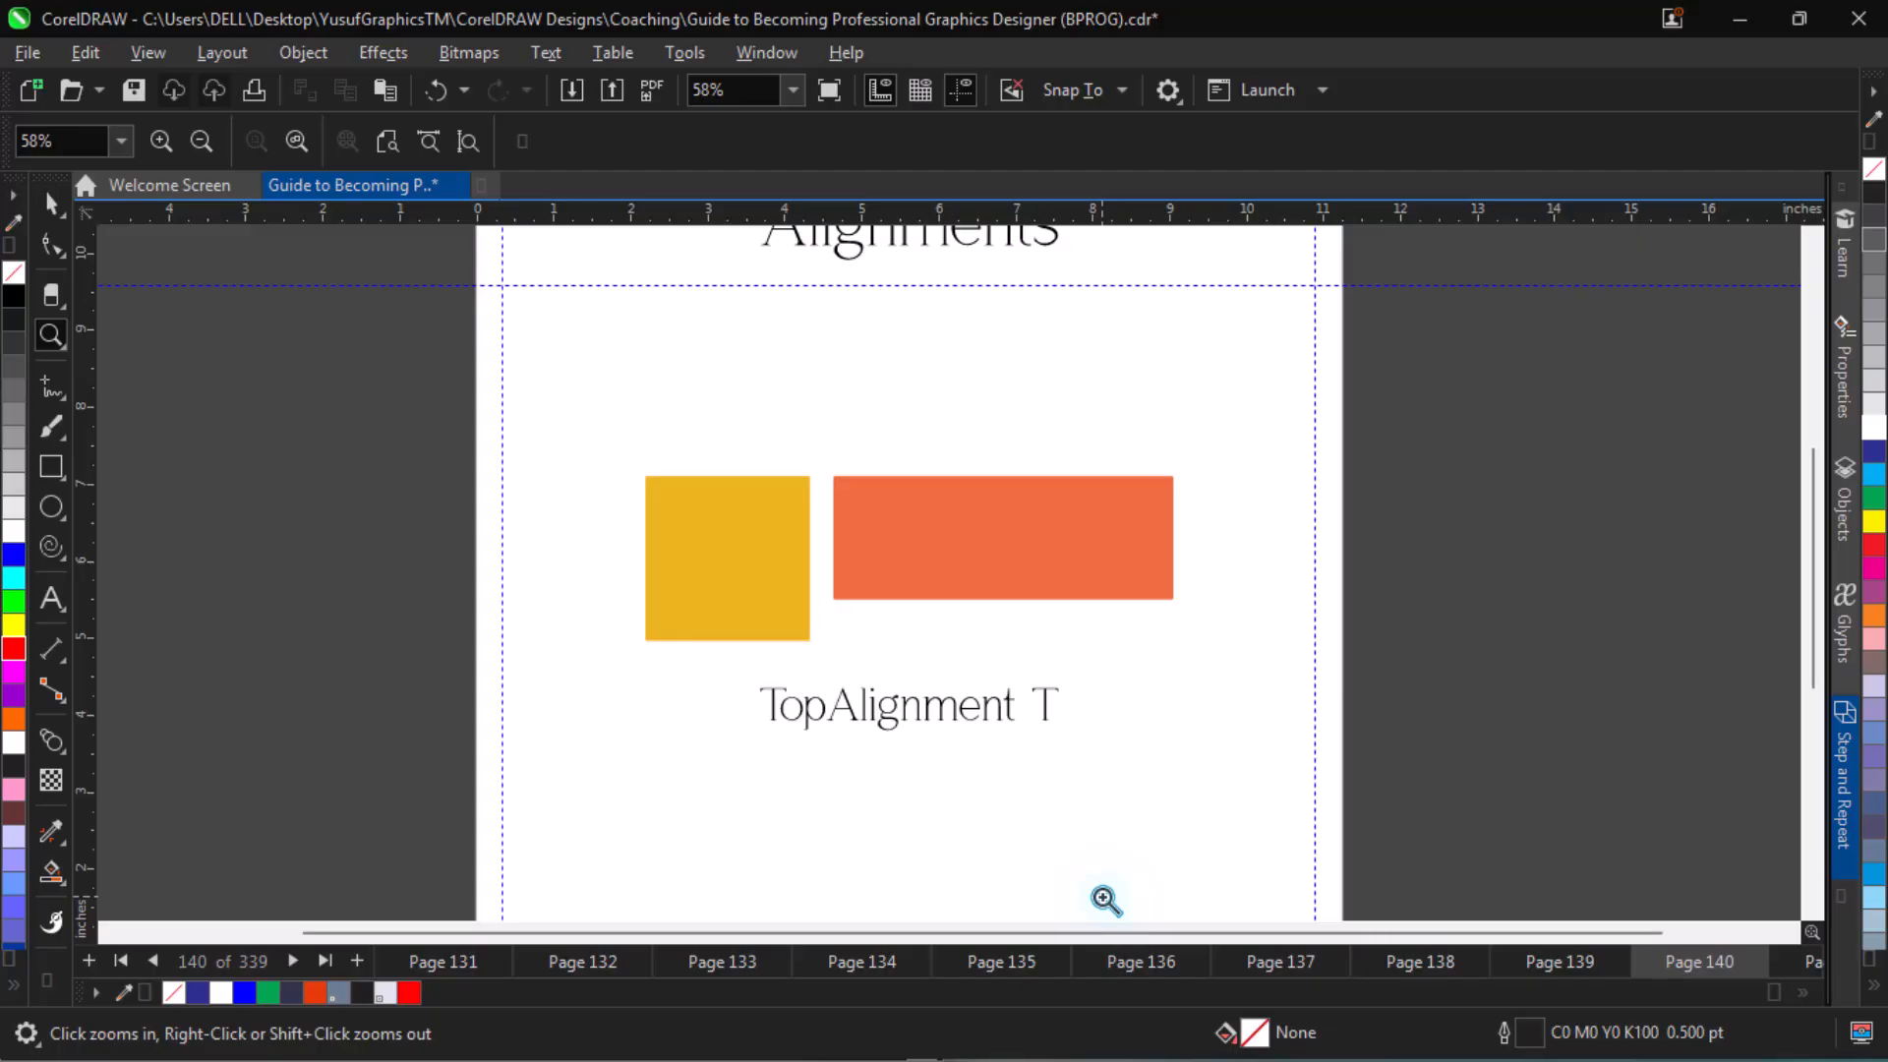
pyautogui.scroll(-1, 1104, 899)
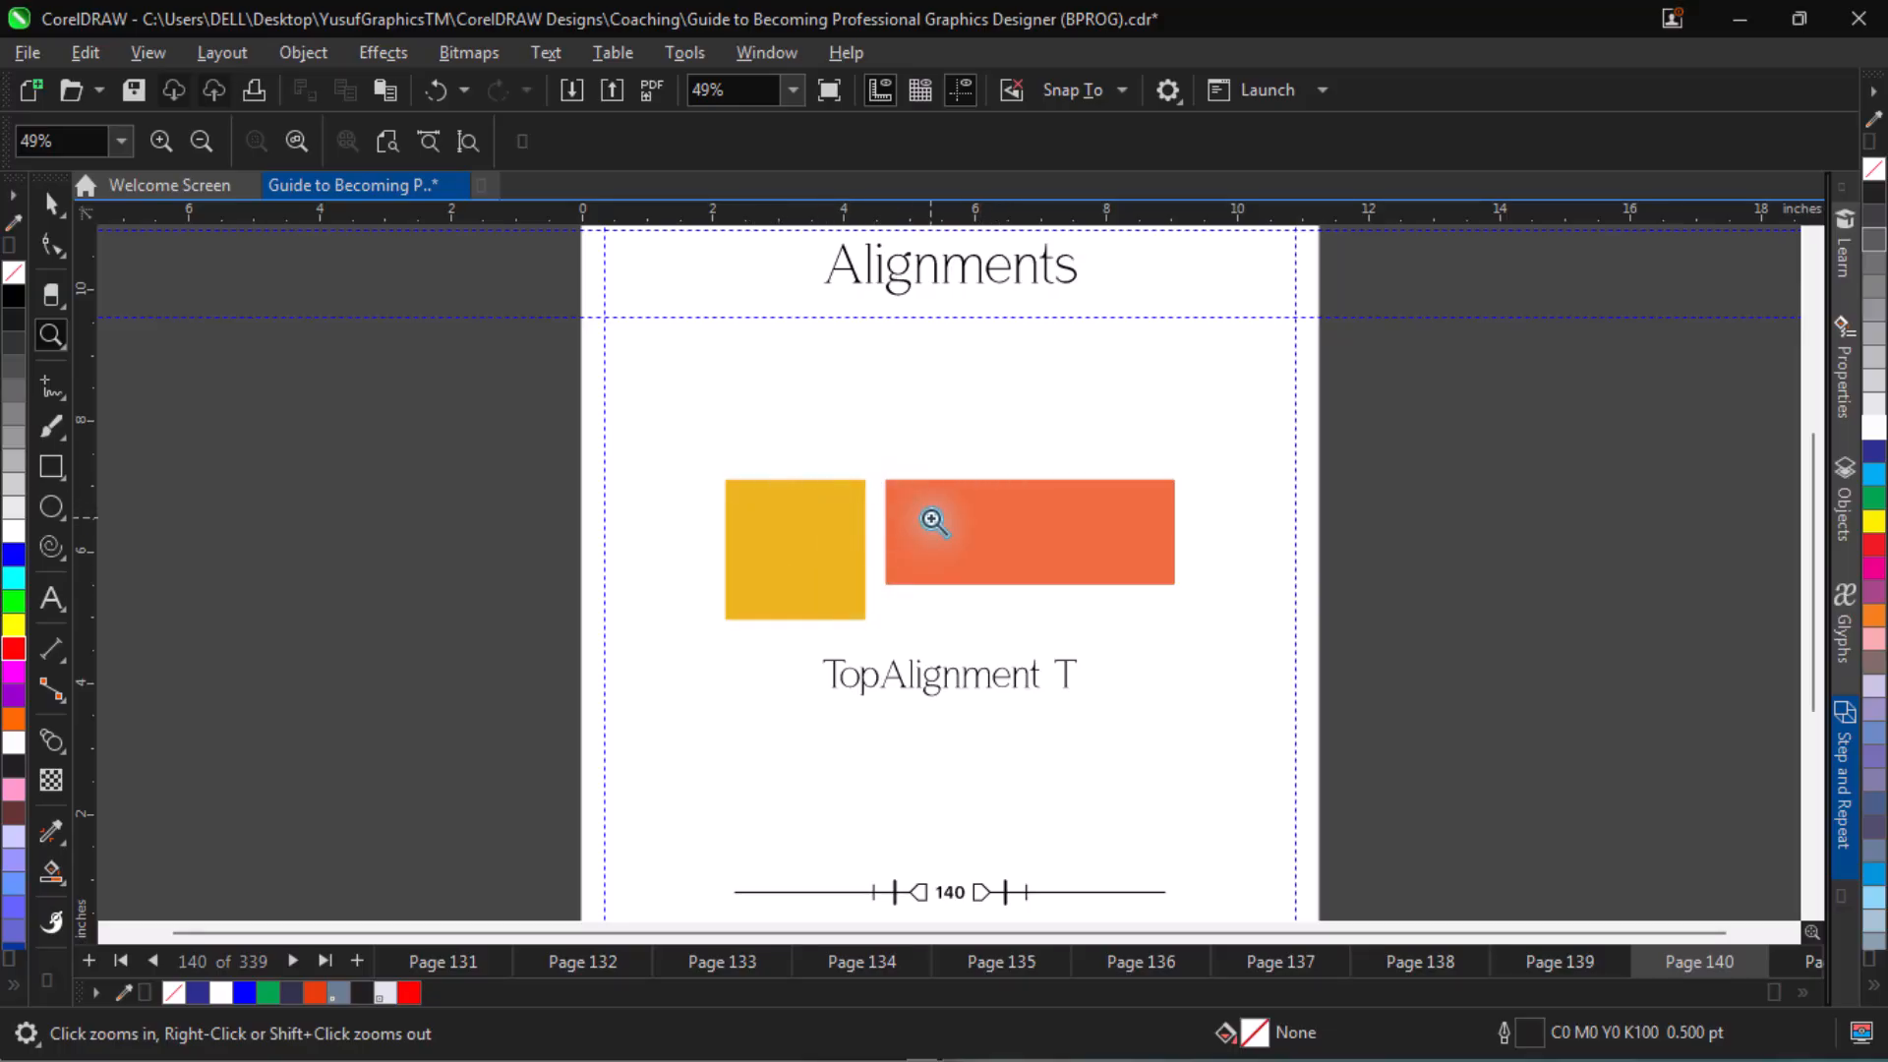
pyautogui.press('pagedown')
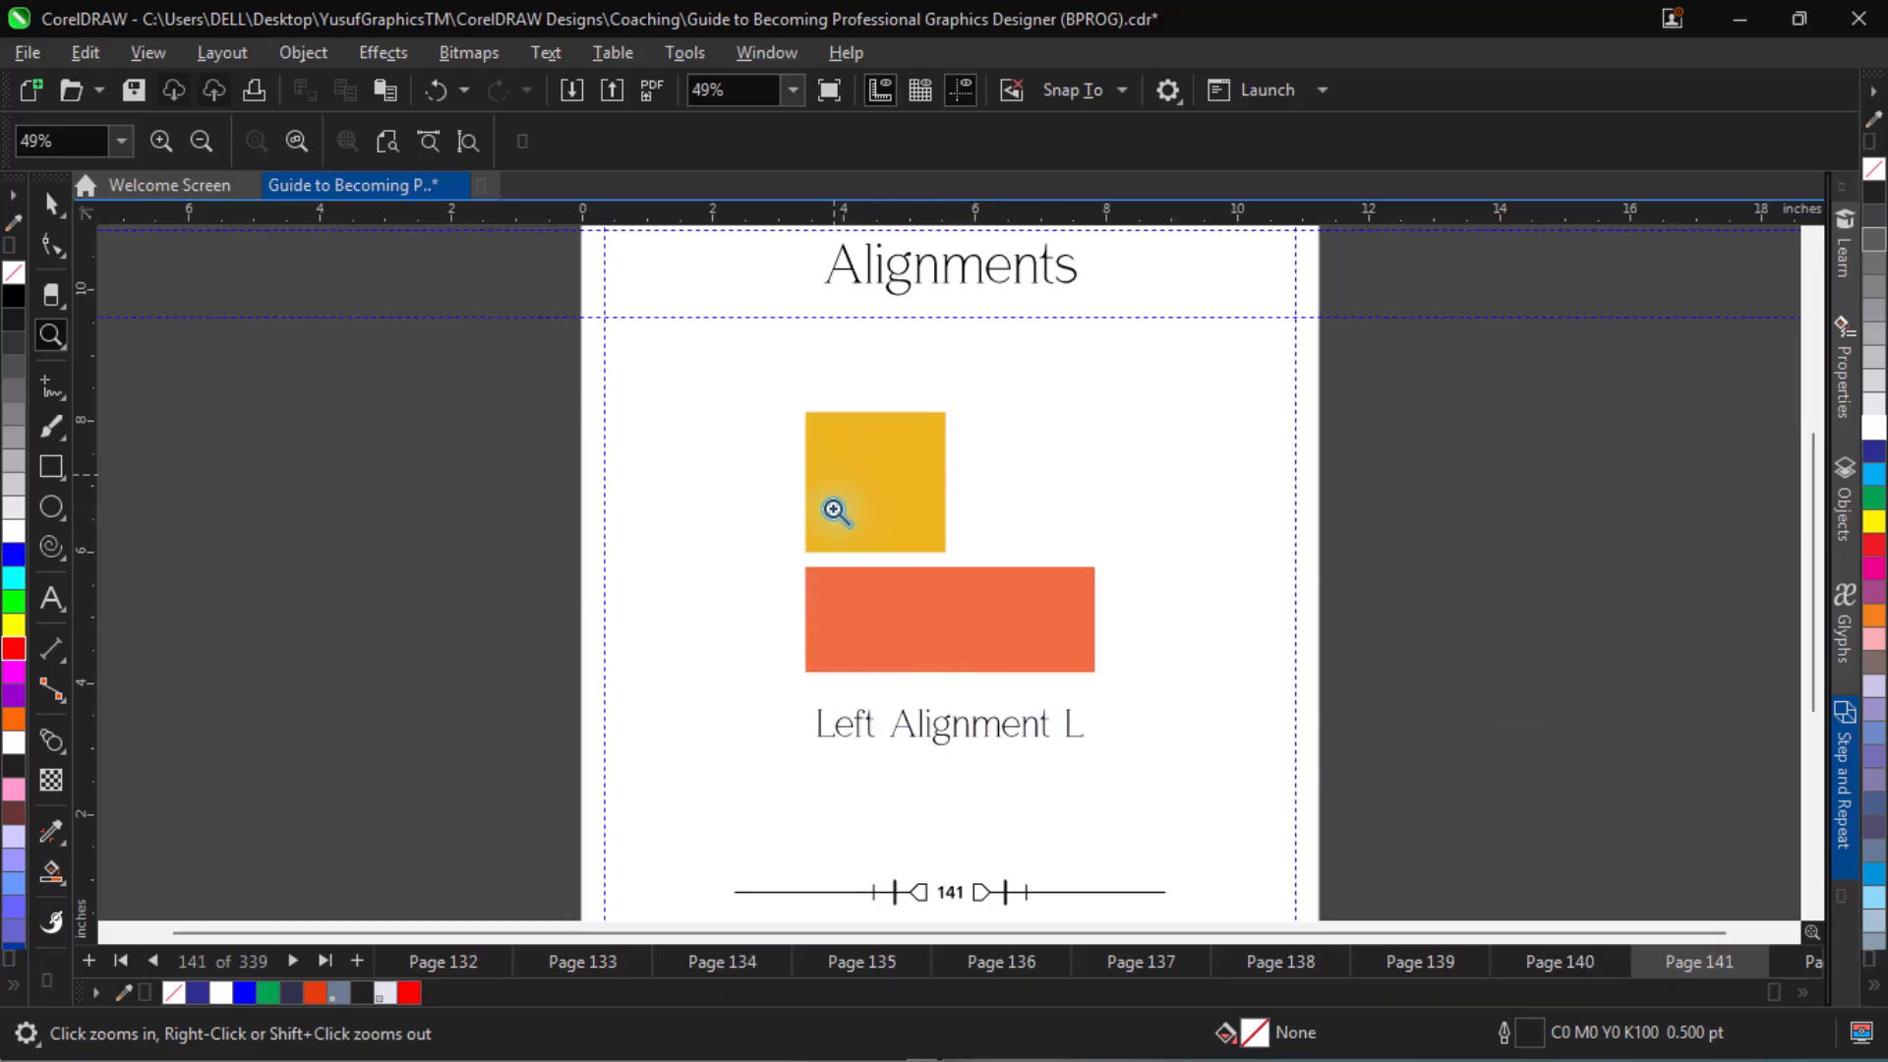
pyautogui.press('pagedown')
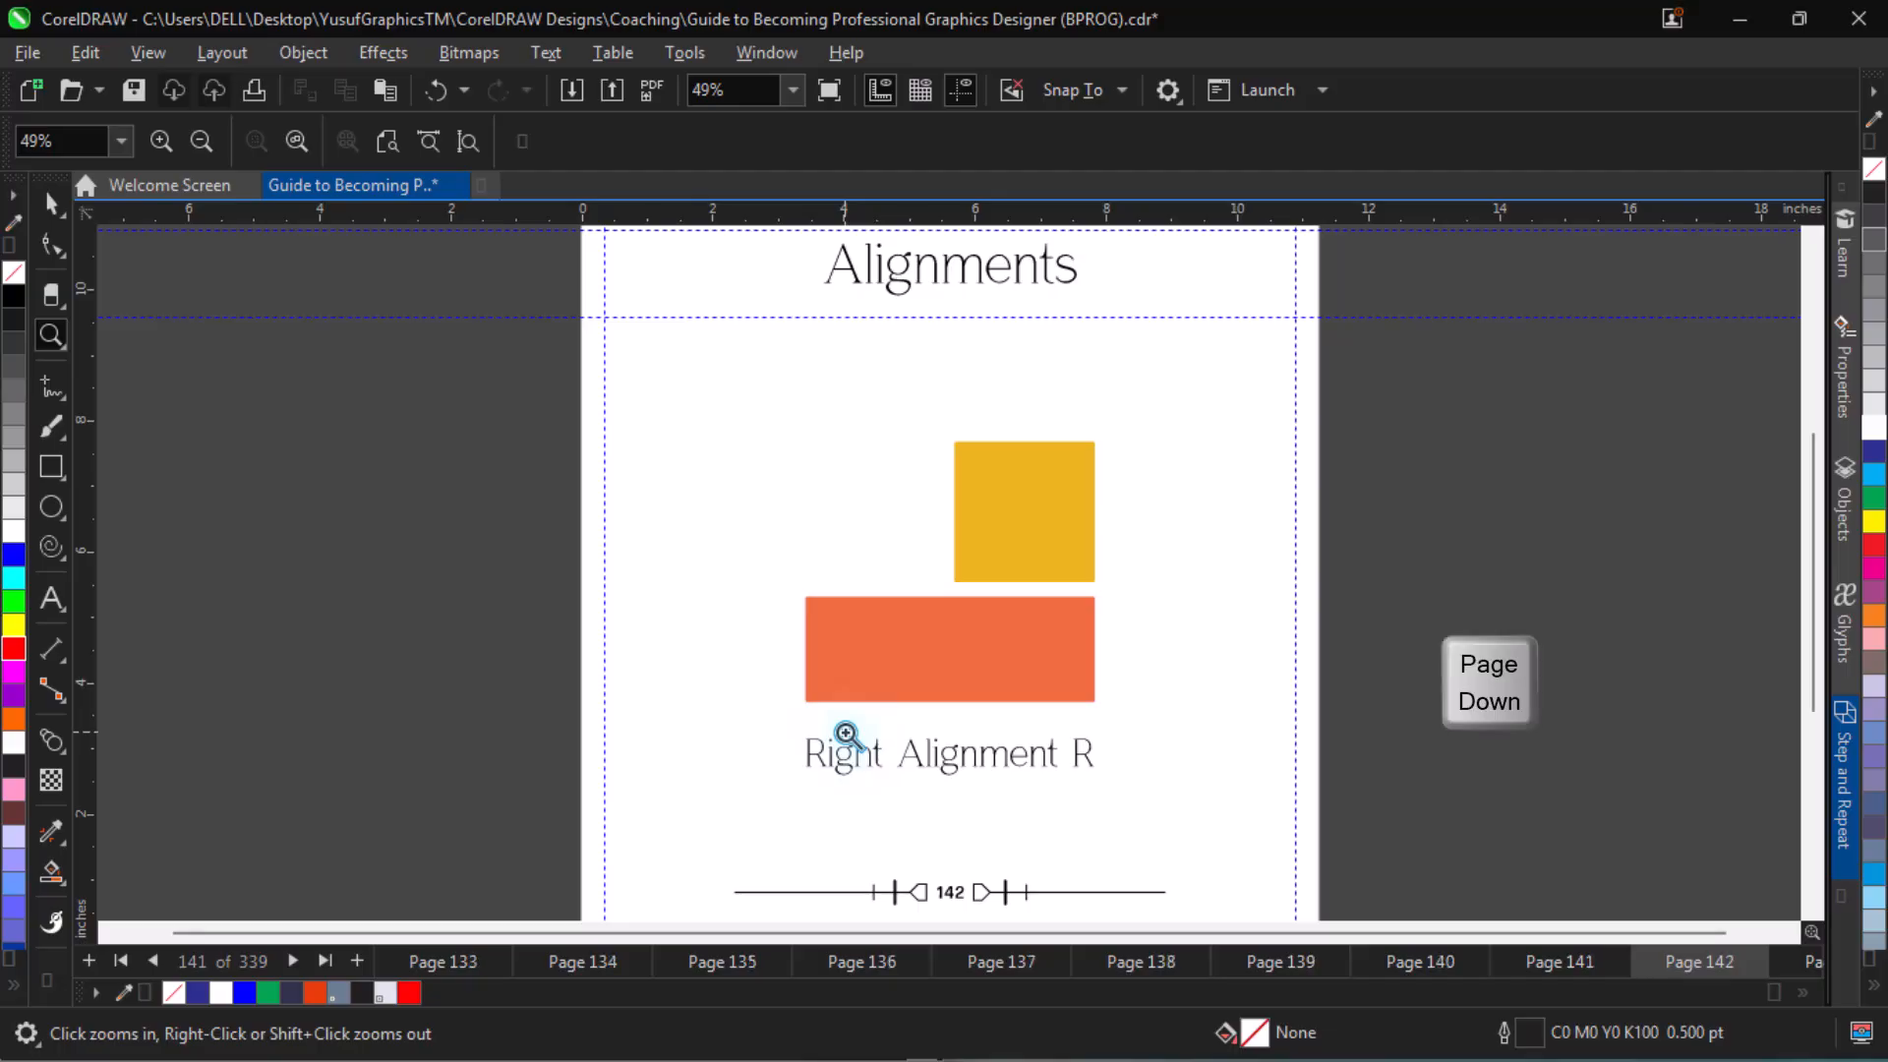
pyautogui.press('pagedown')
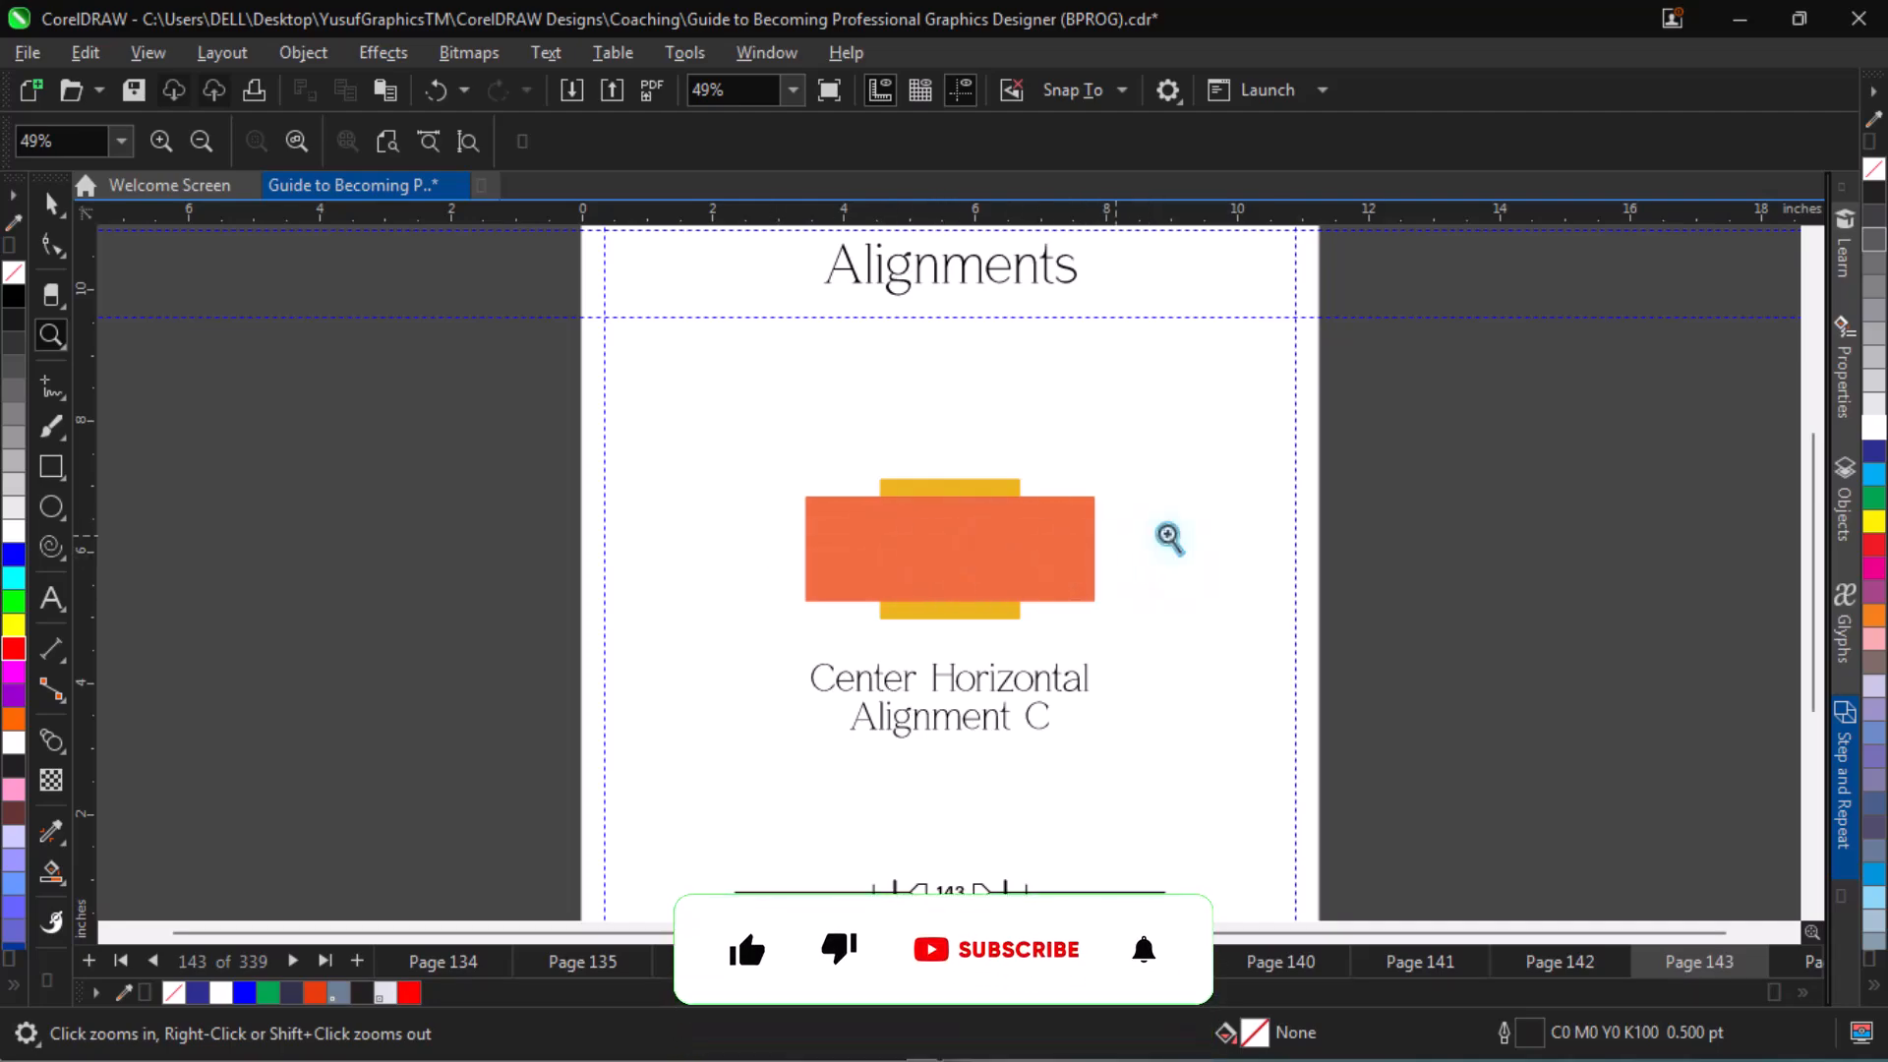
pyautogui.press('pagedown')
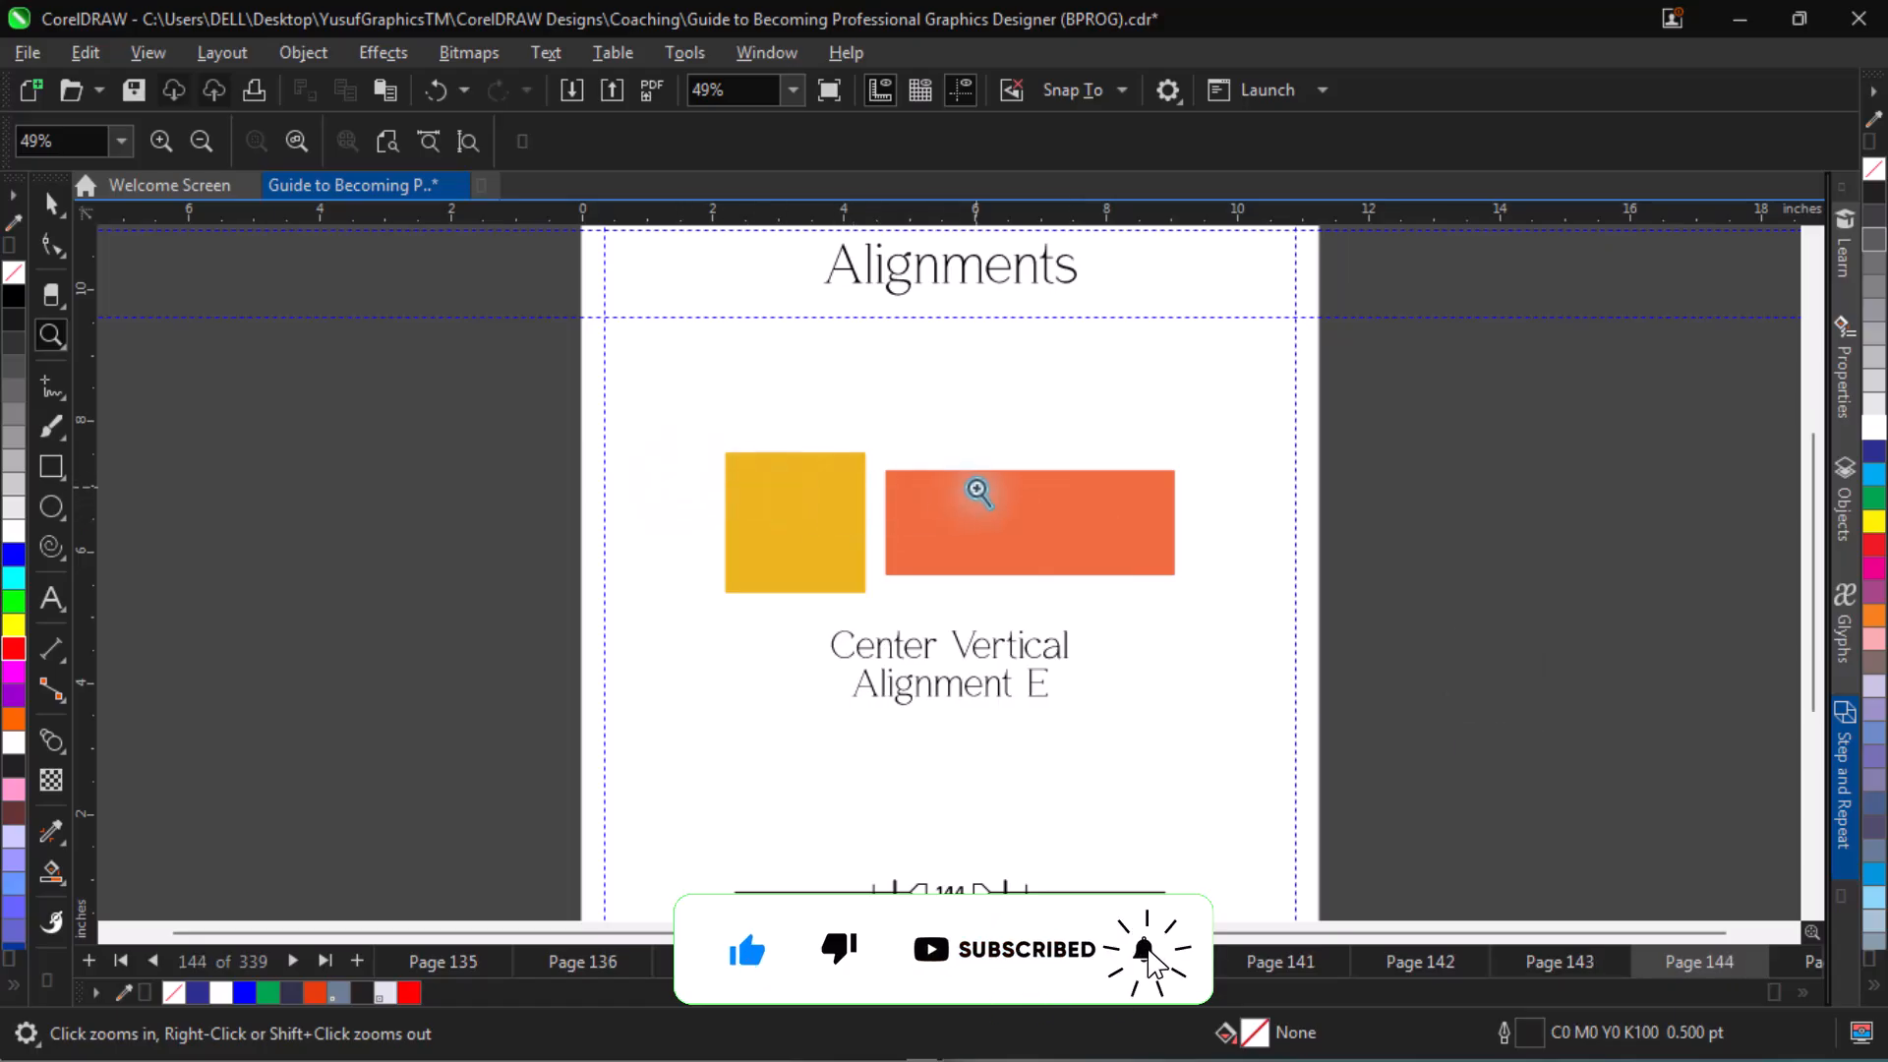
pyautogui.press('pagedown')
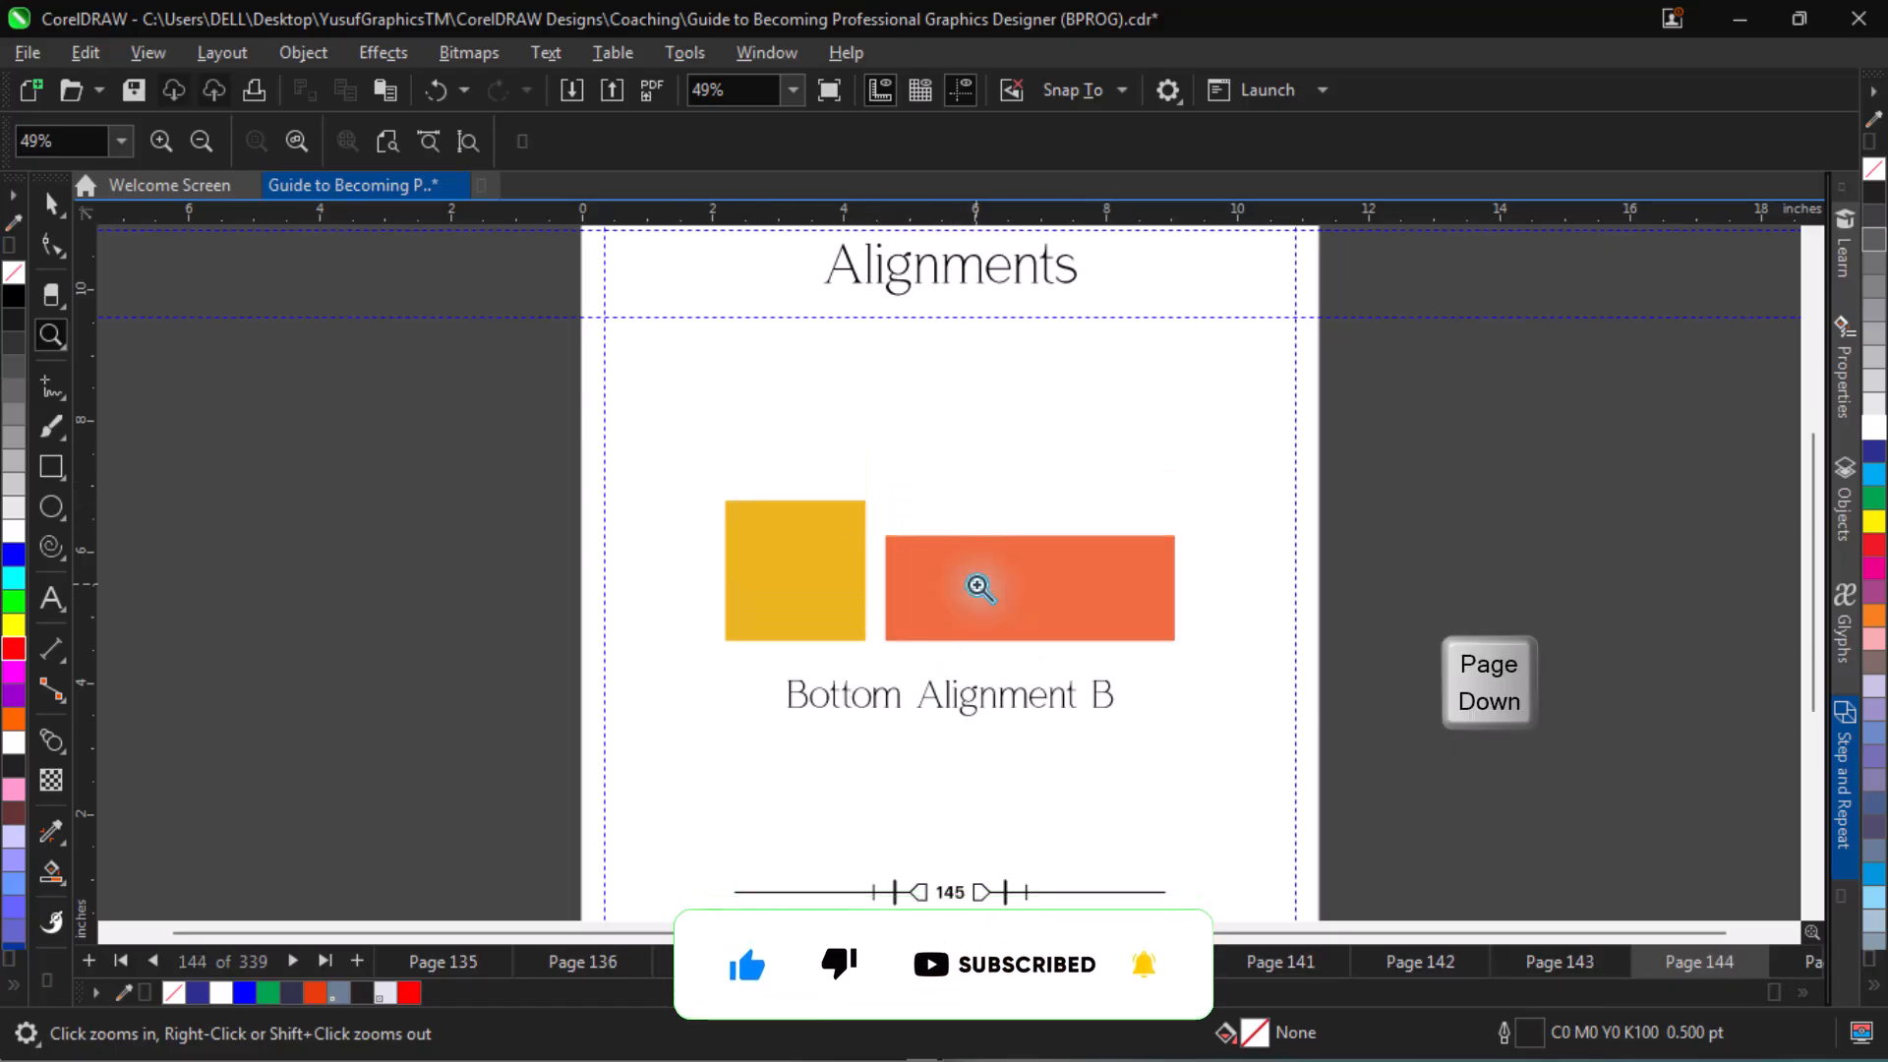
# On the practice sheet on page 146, align the name text left to the rectangle above it in the first row's left column.
pyautogui.press('pagedown')
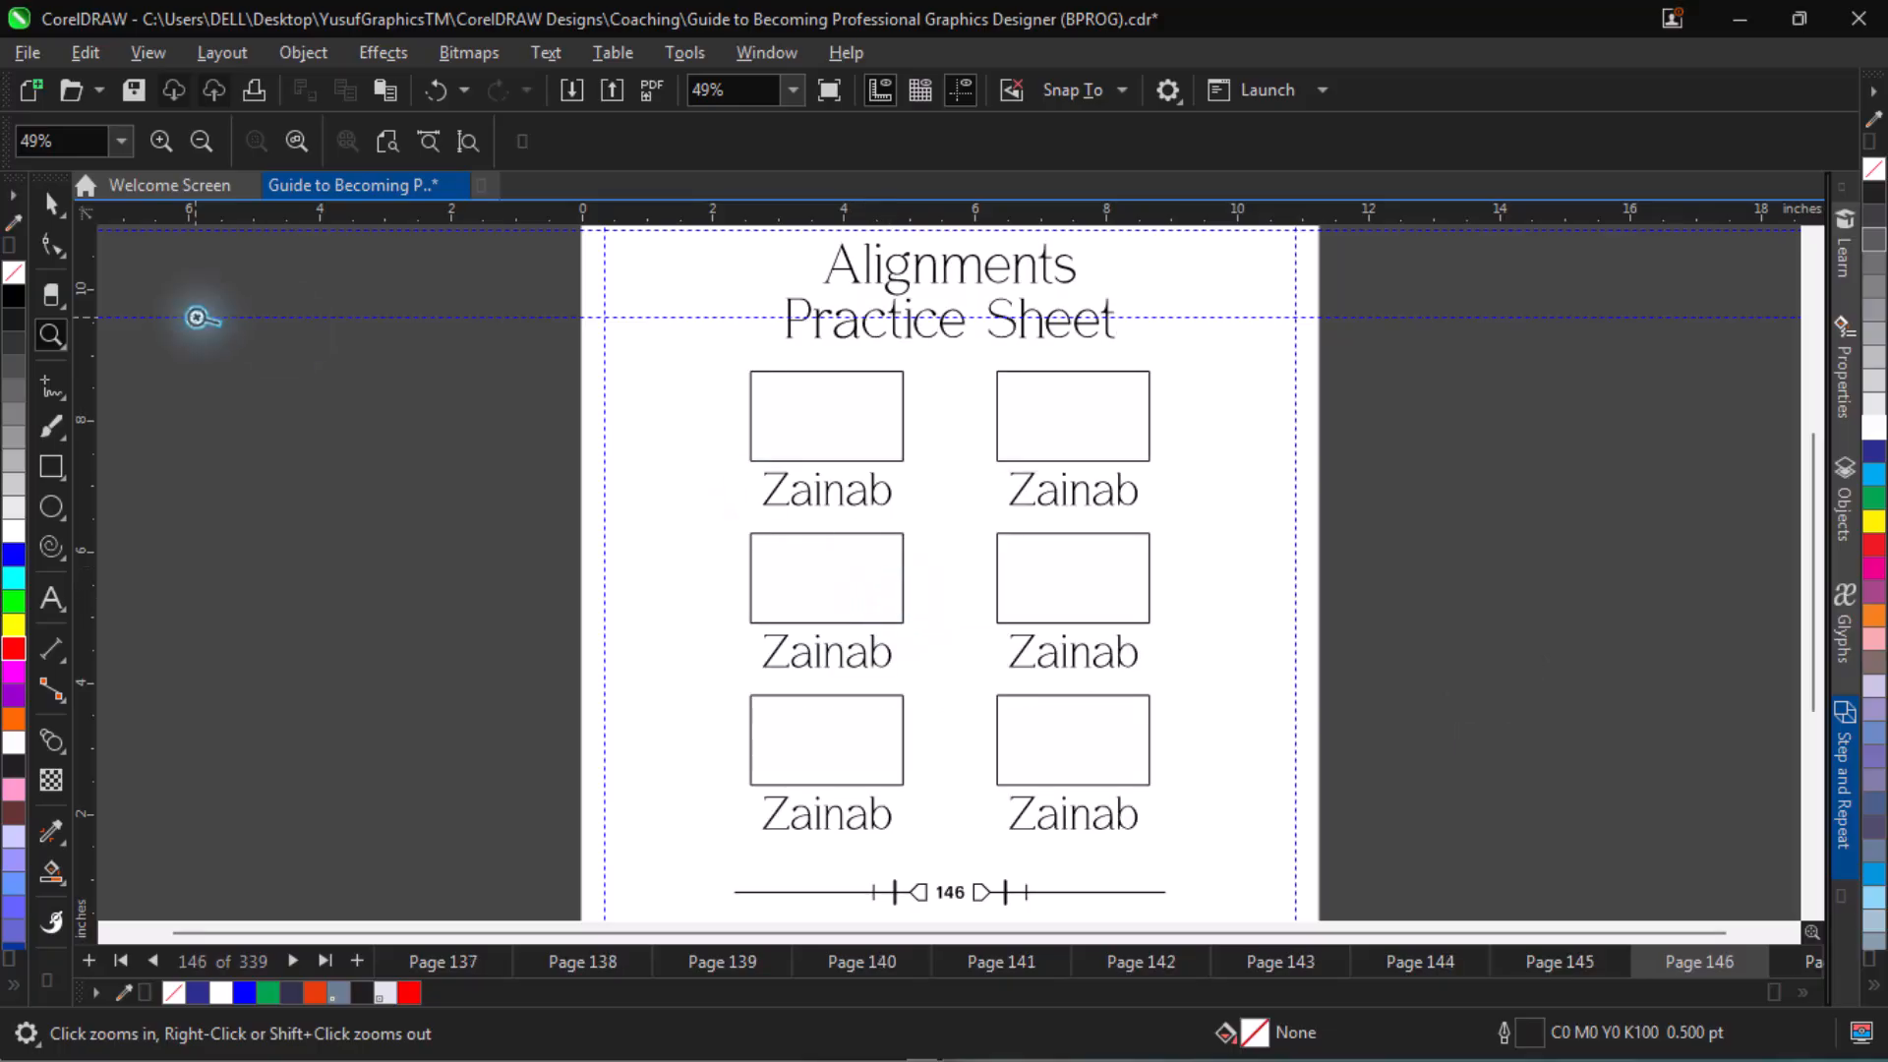
pyautogui.click(51, 207)
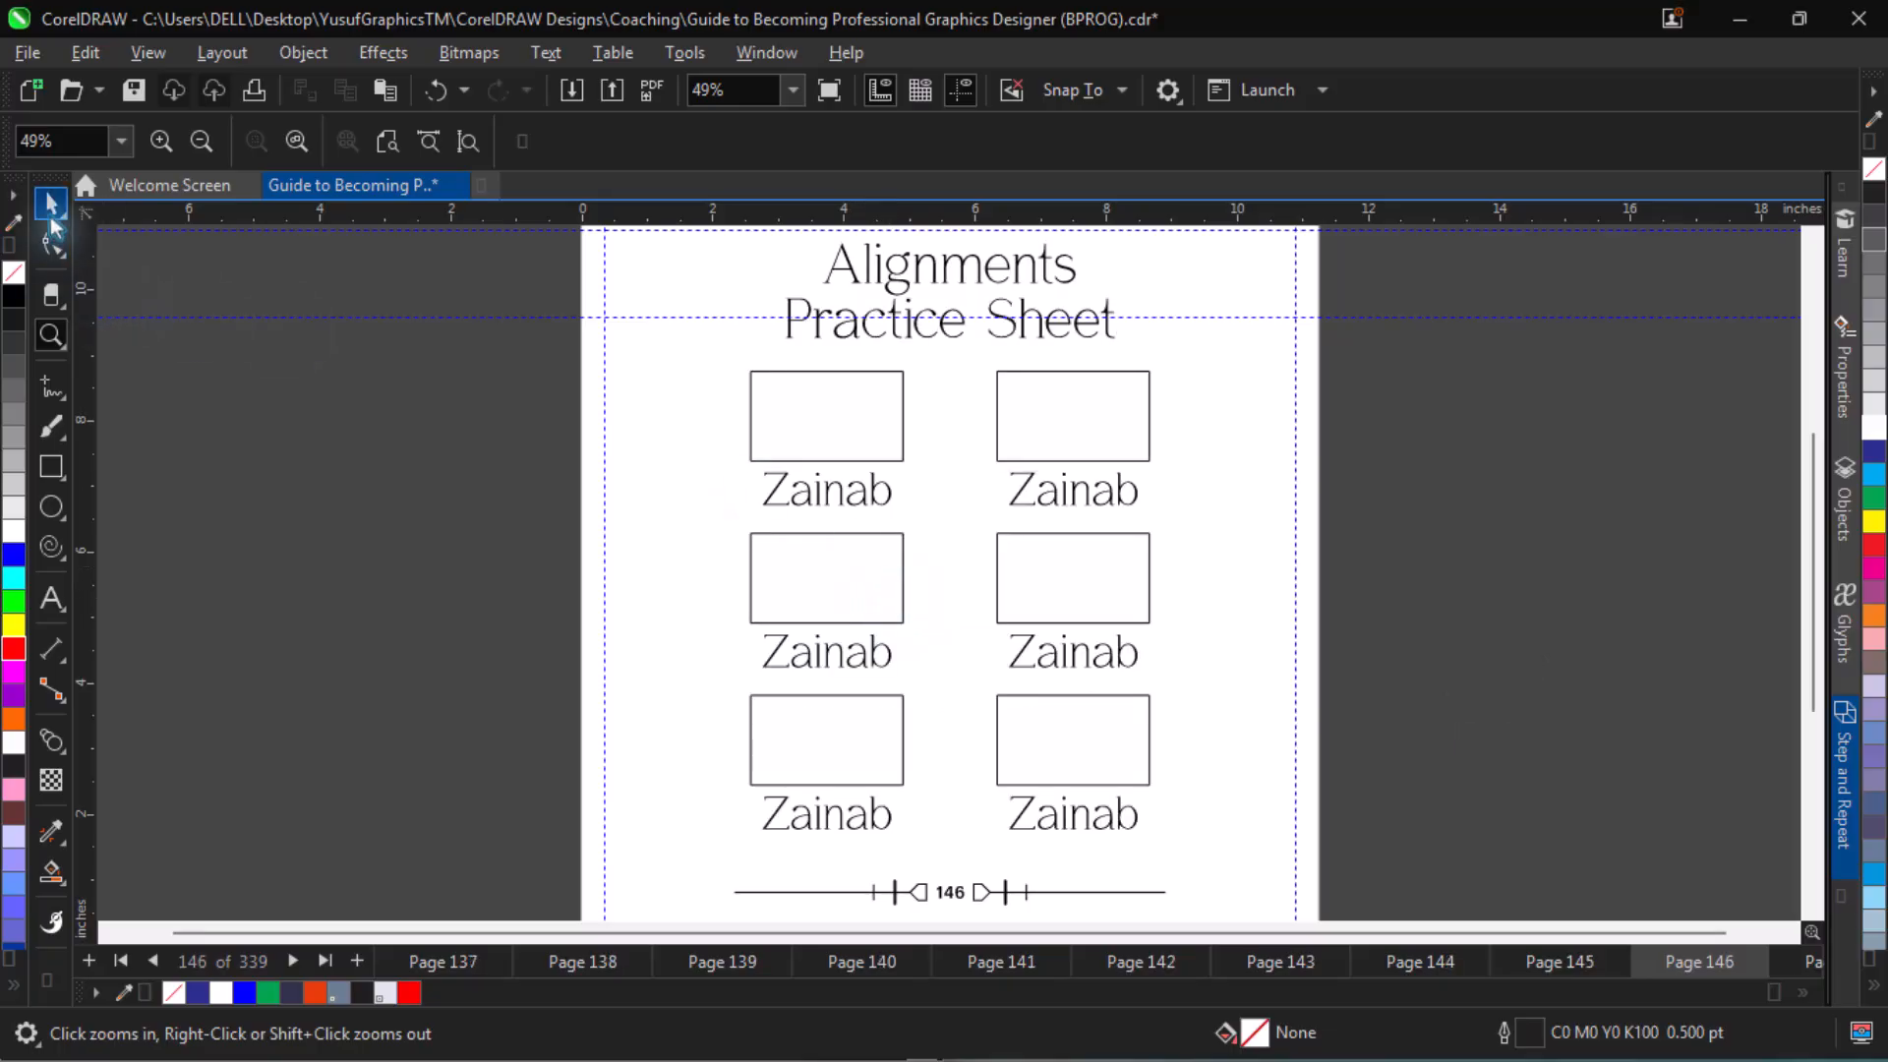
pyautogui.click(819, 497)
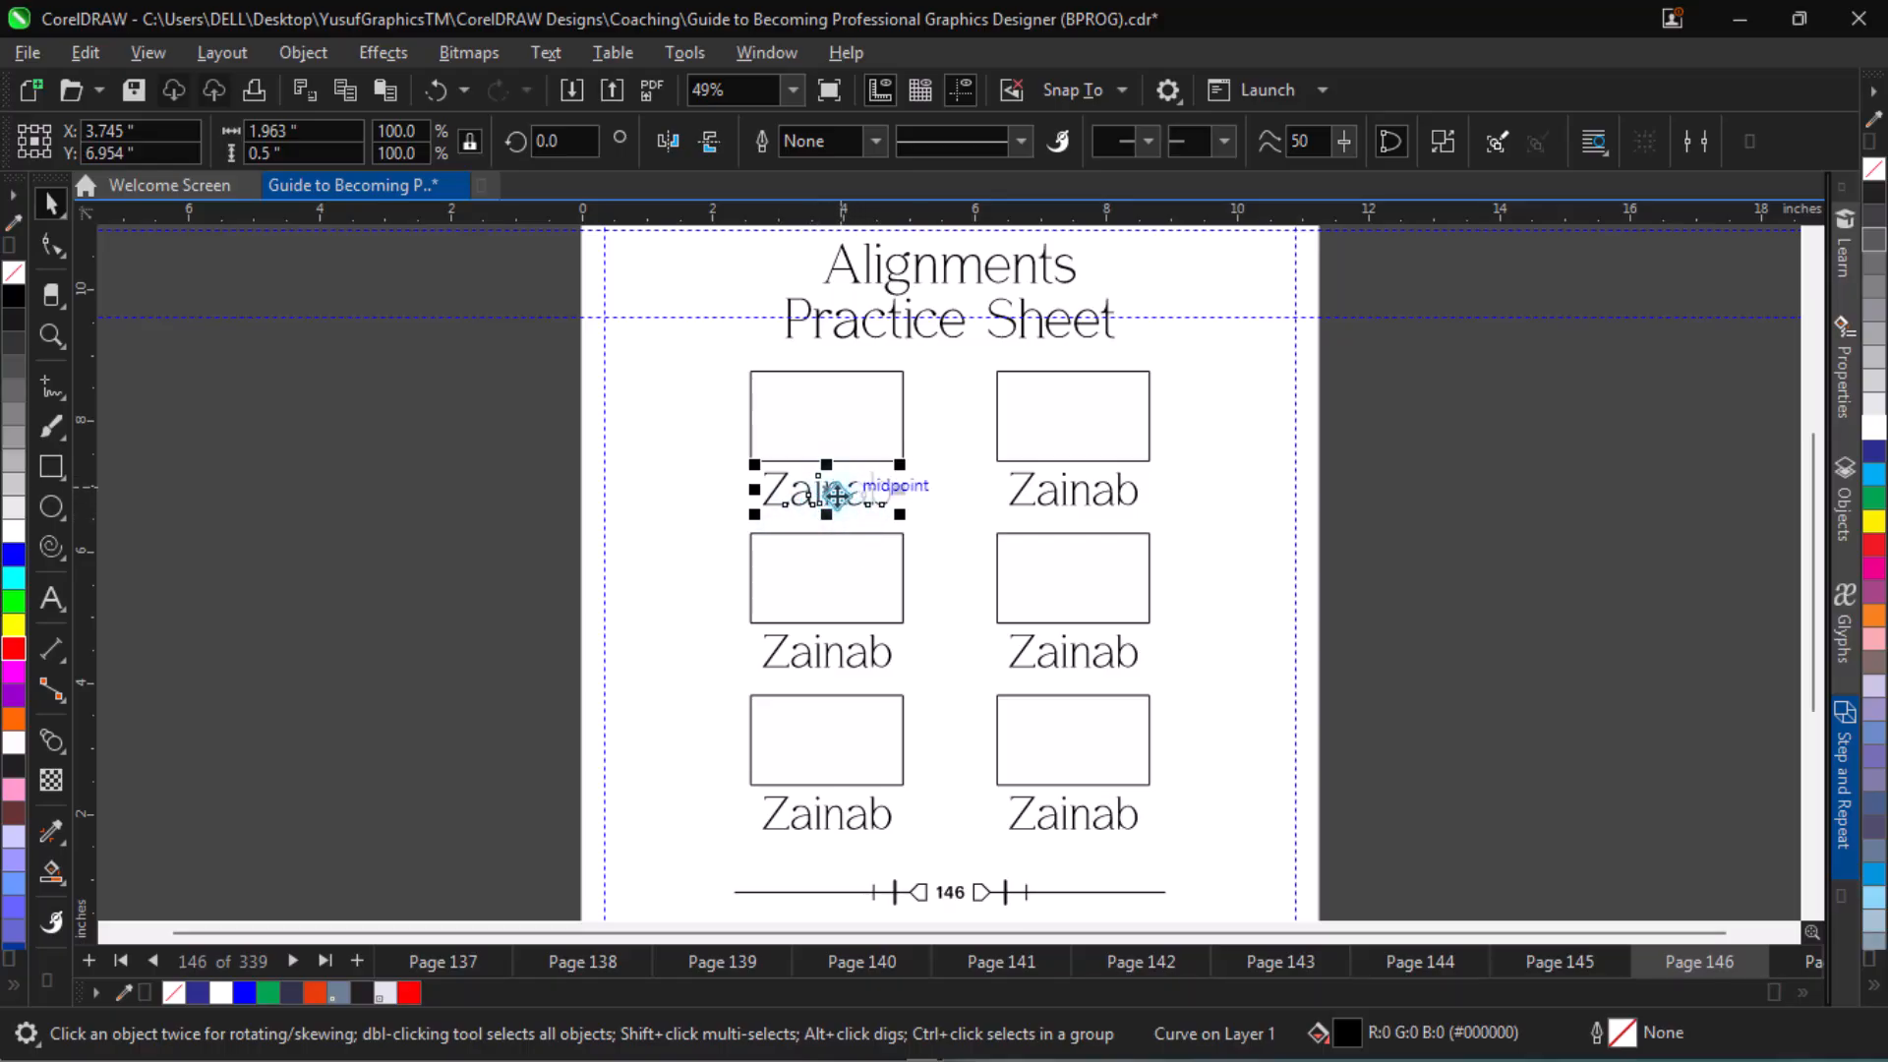
pyautogui.click(845, 495)
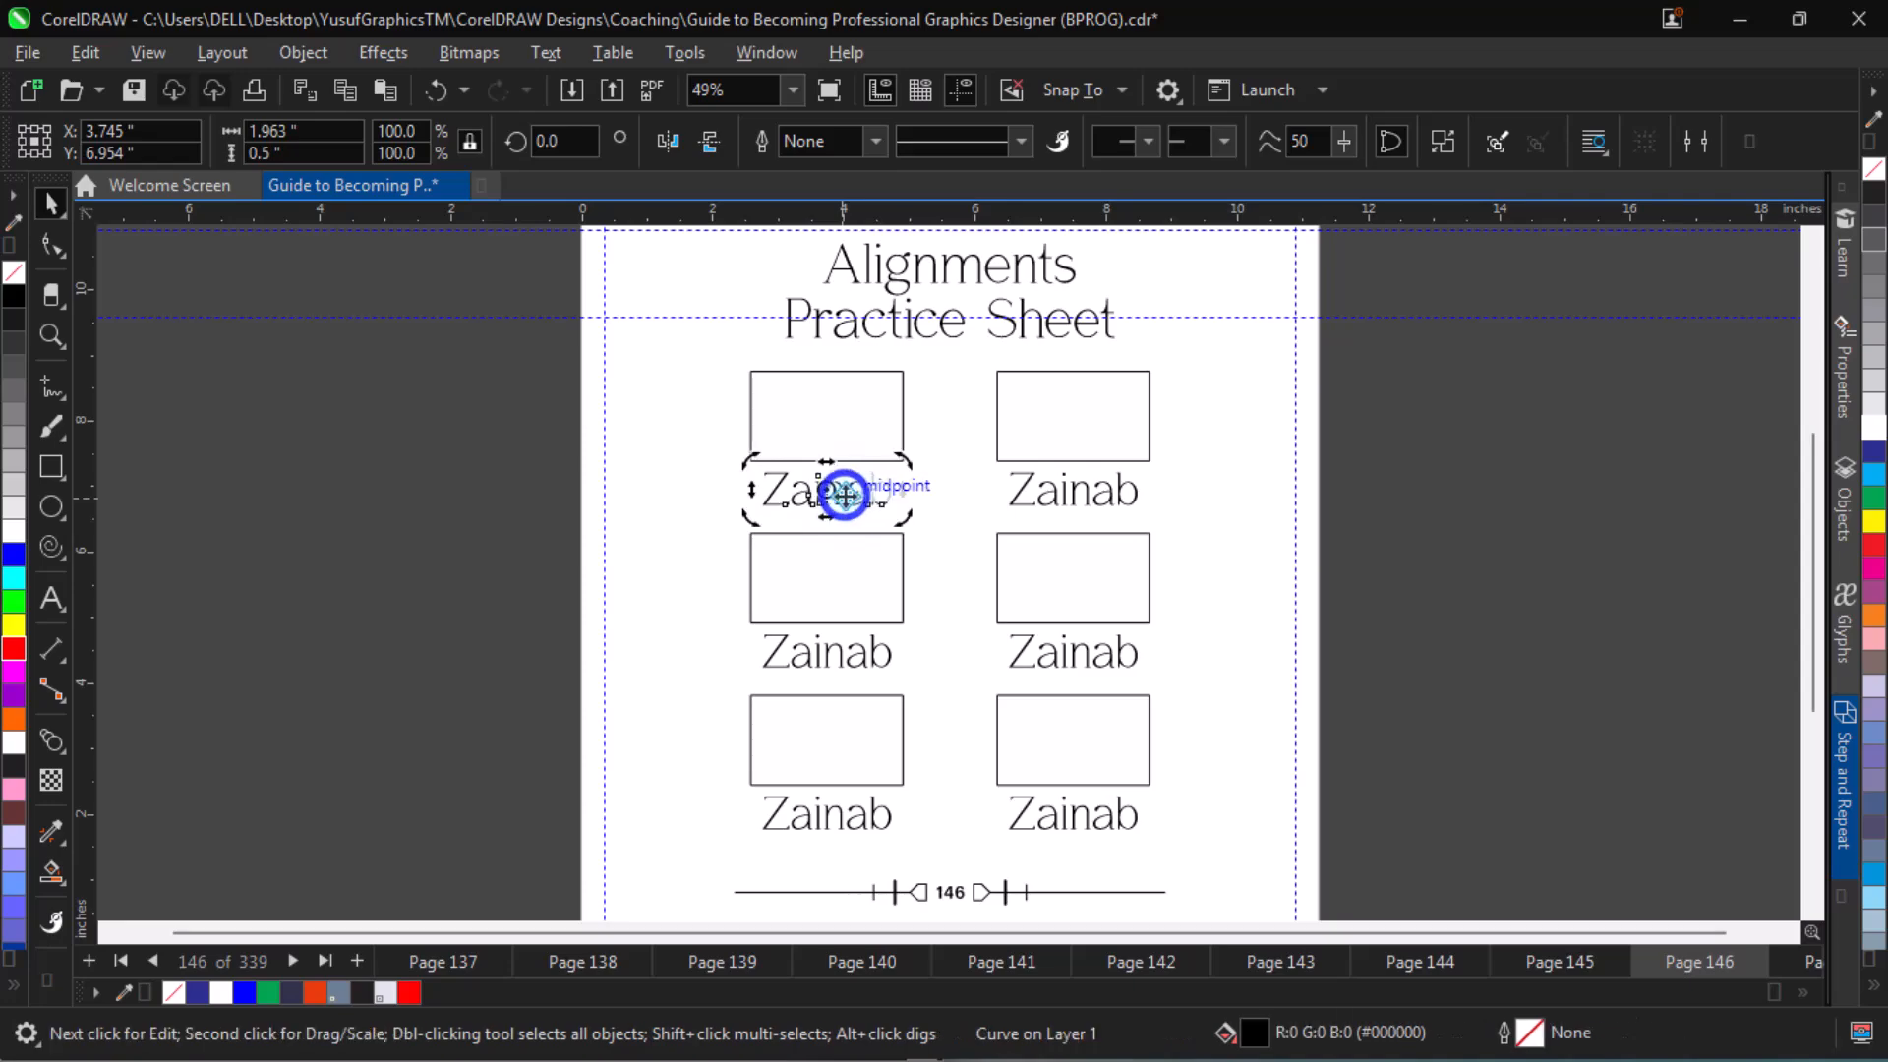
pyautogui.click(846, 495)
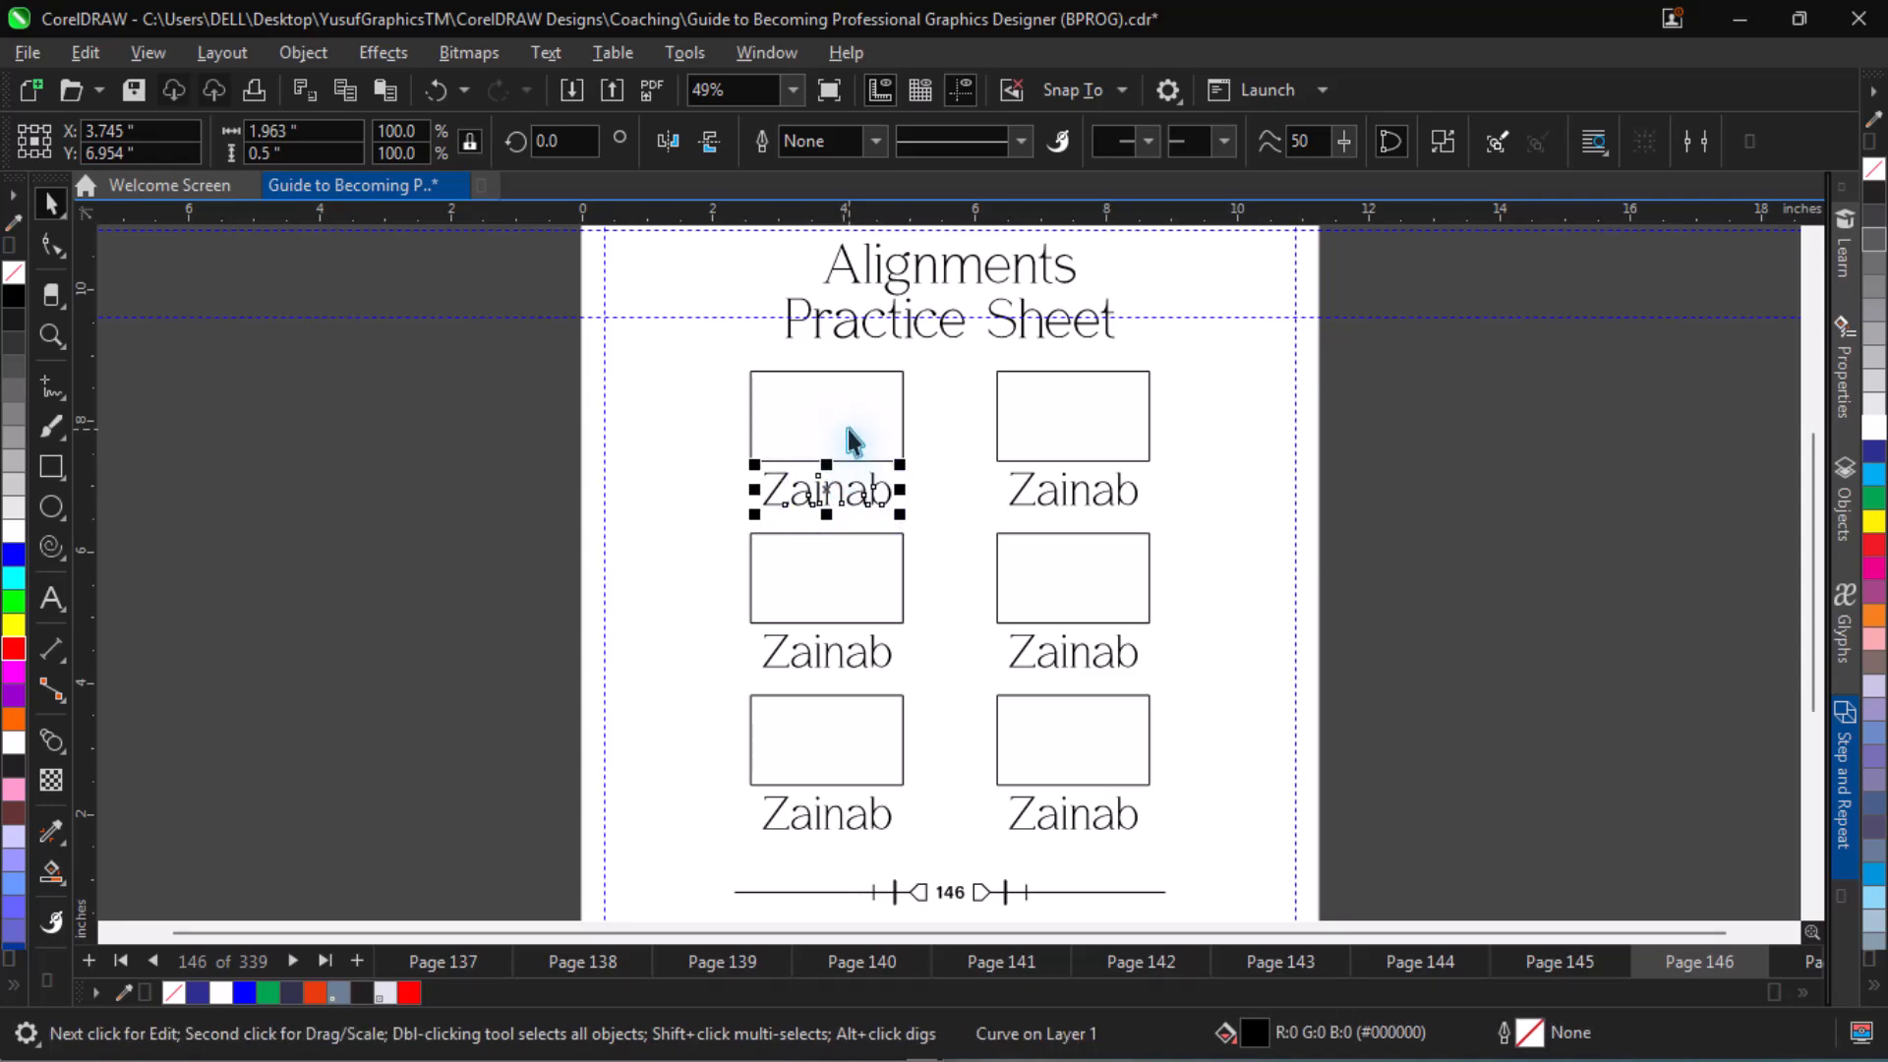
pyautogui.press('pagedown')
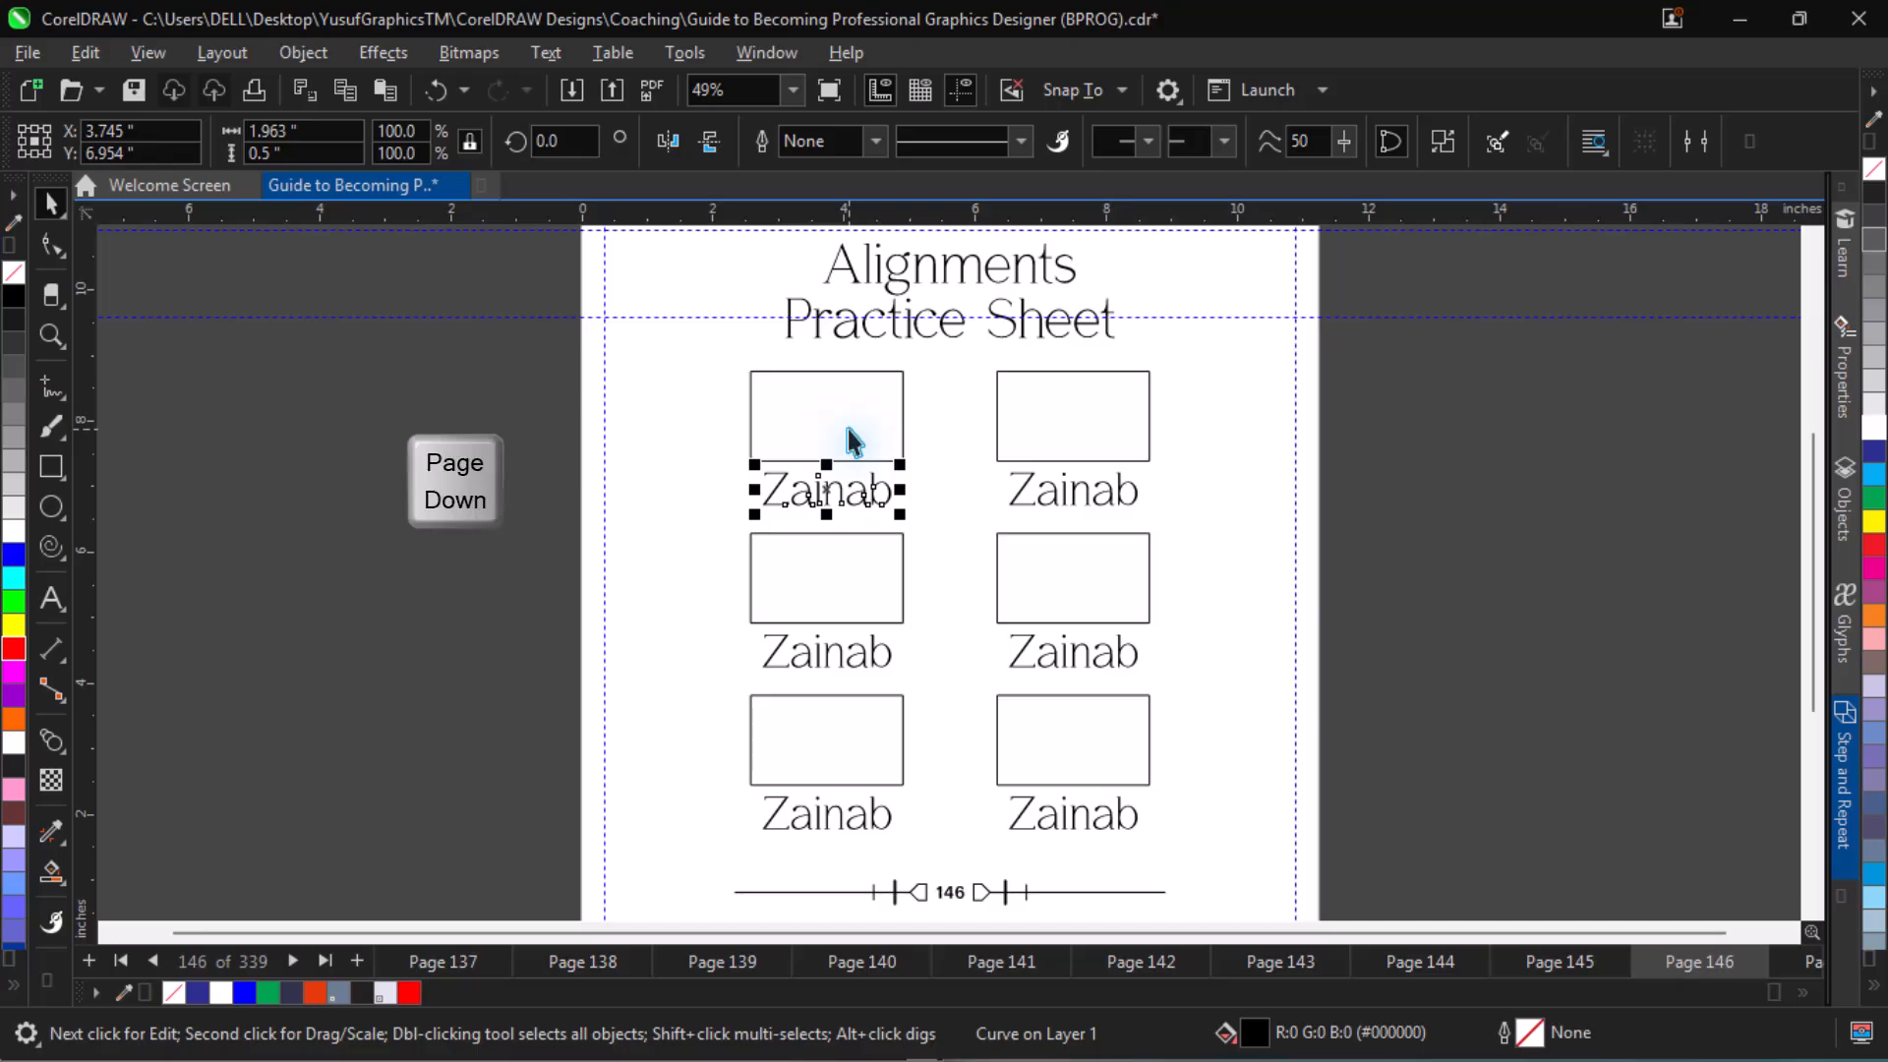
pyautogui.keyDown('shift'); pyautogui.click(847, 433); pyautogui.keyUp('shift')
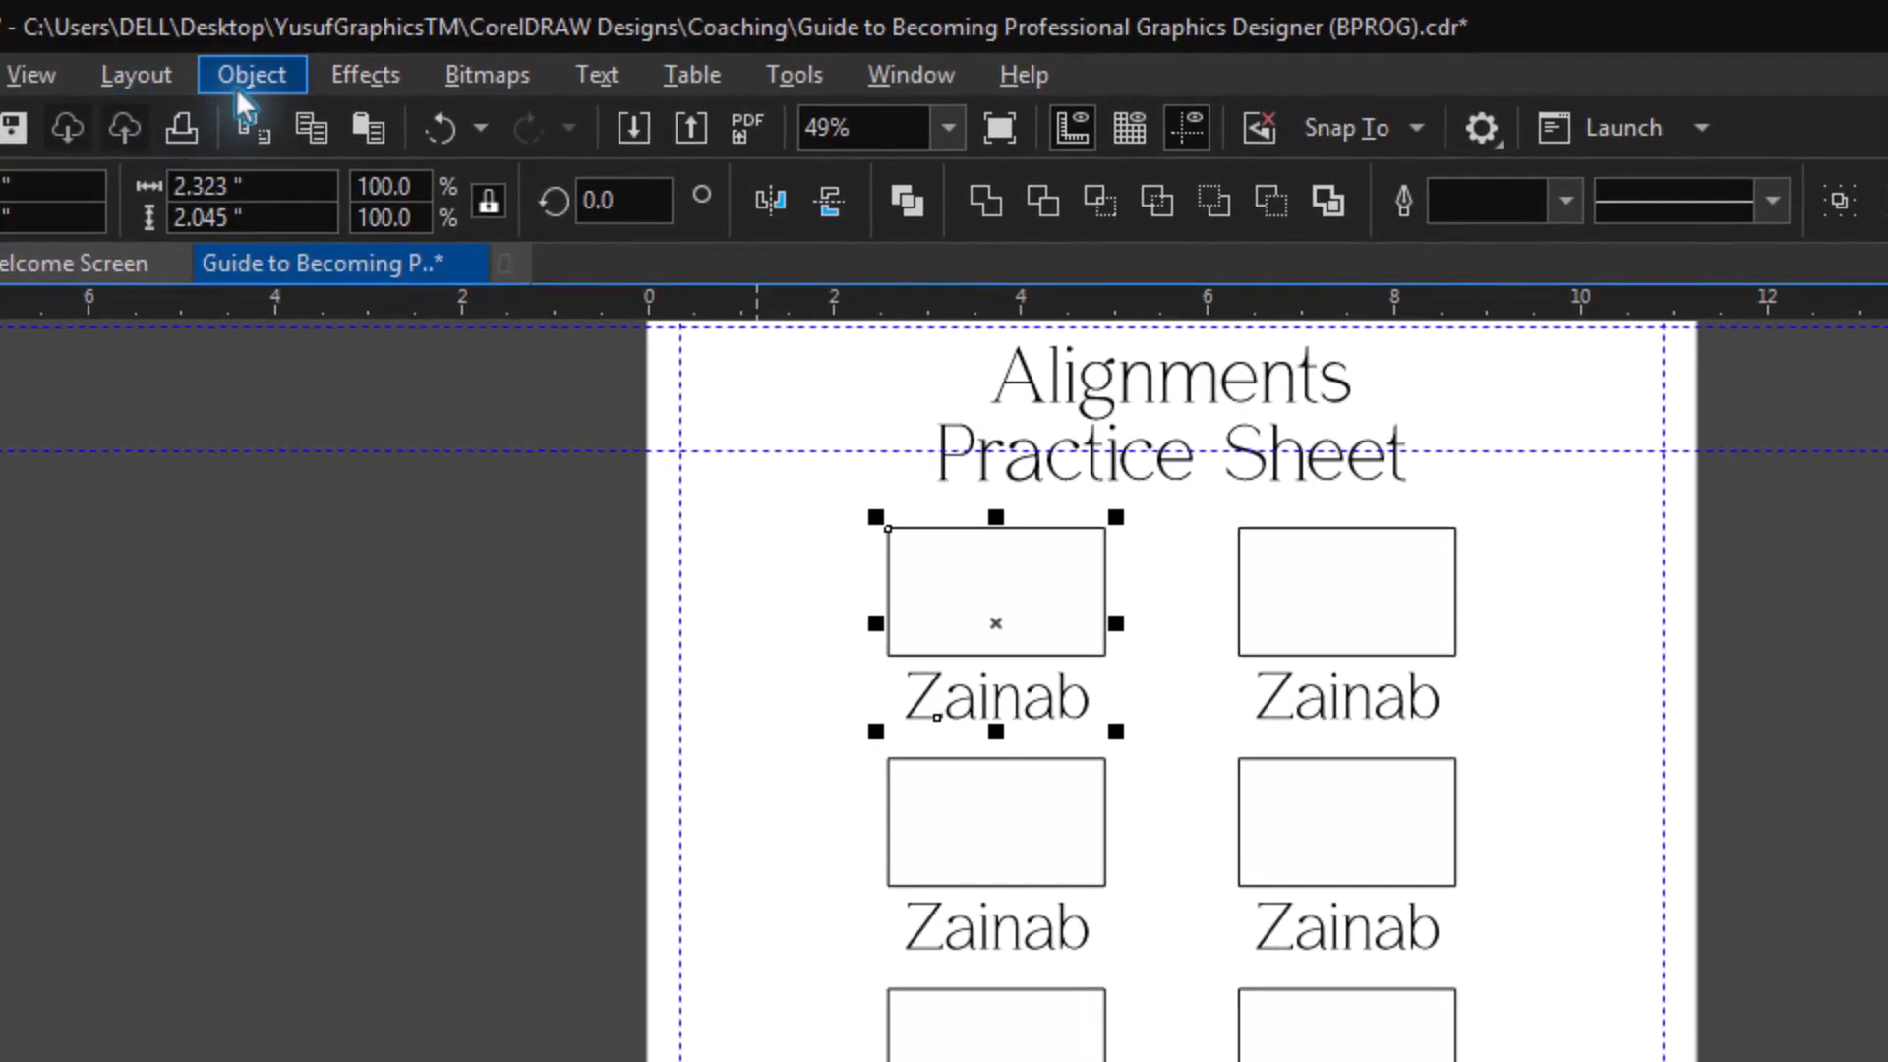
pyautogui.click(236, 86)
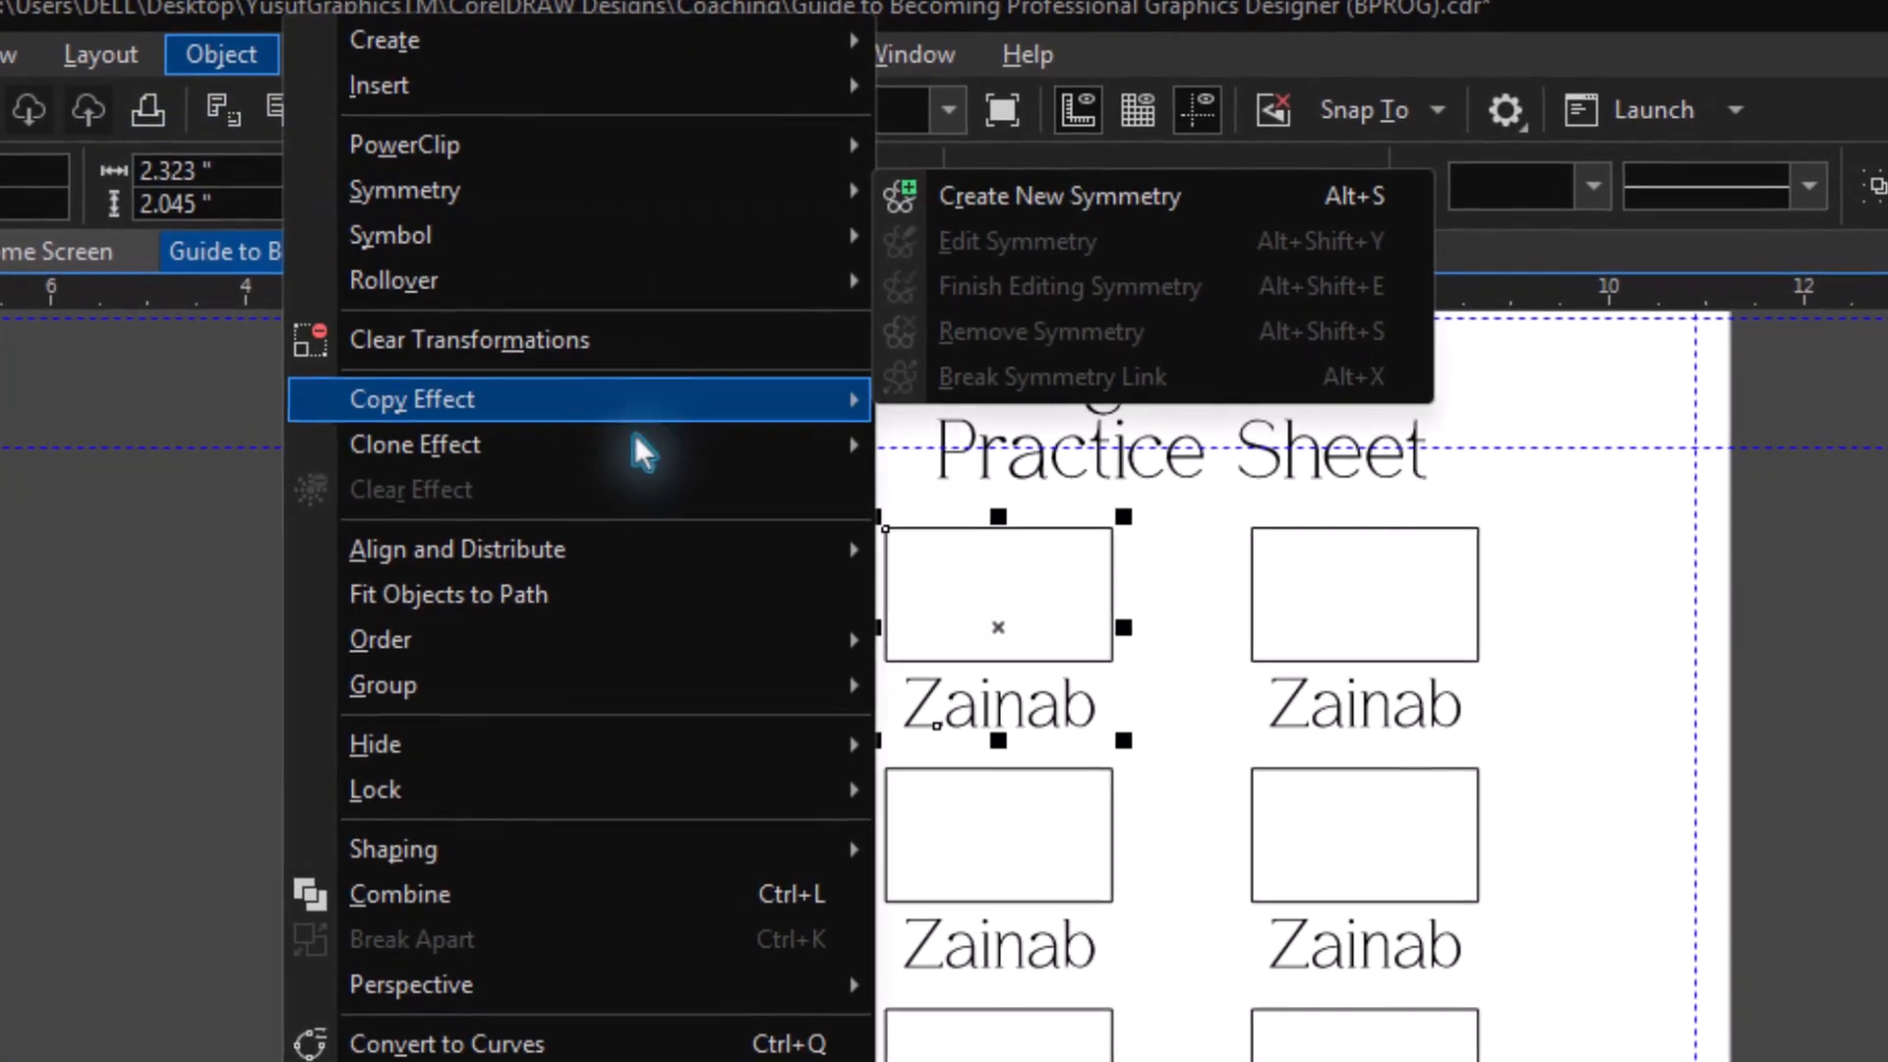
pyautogui.moveTo(698, 557)
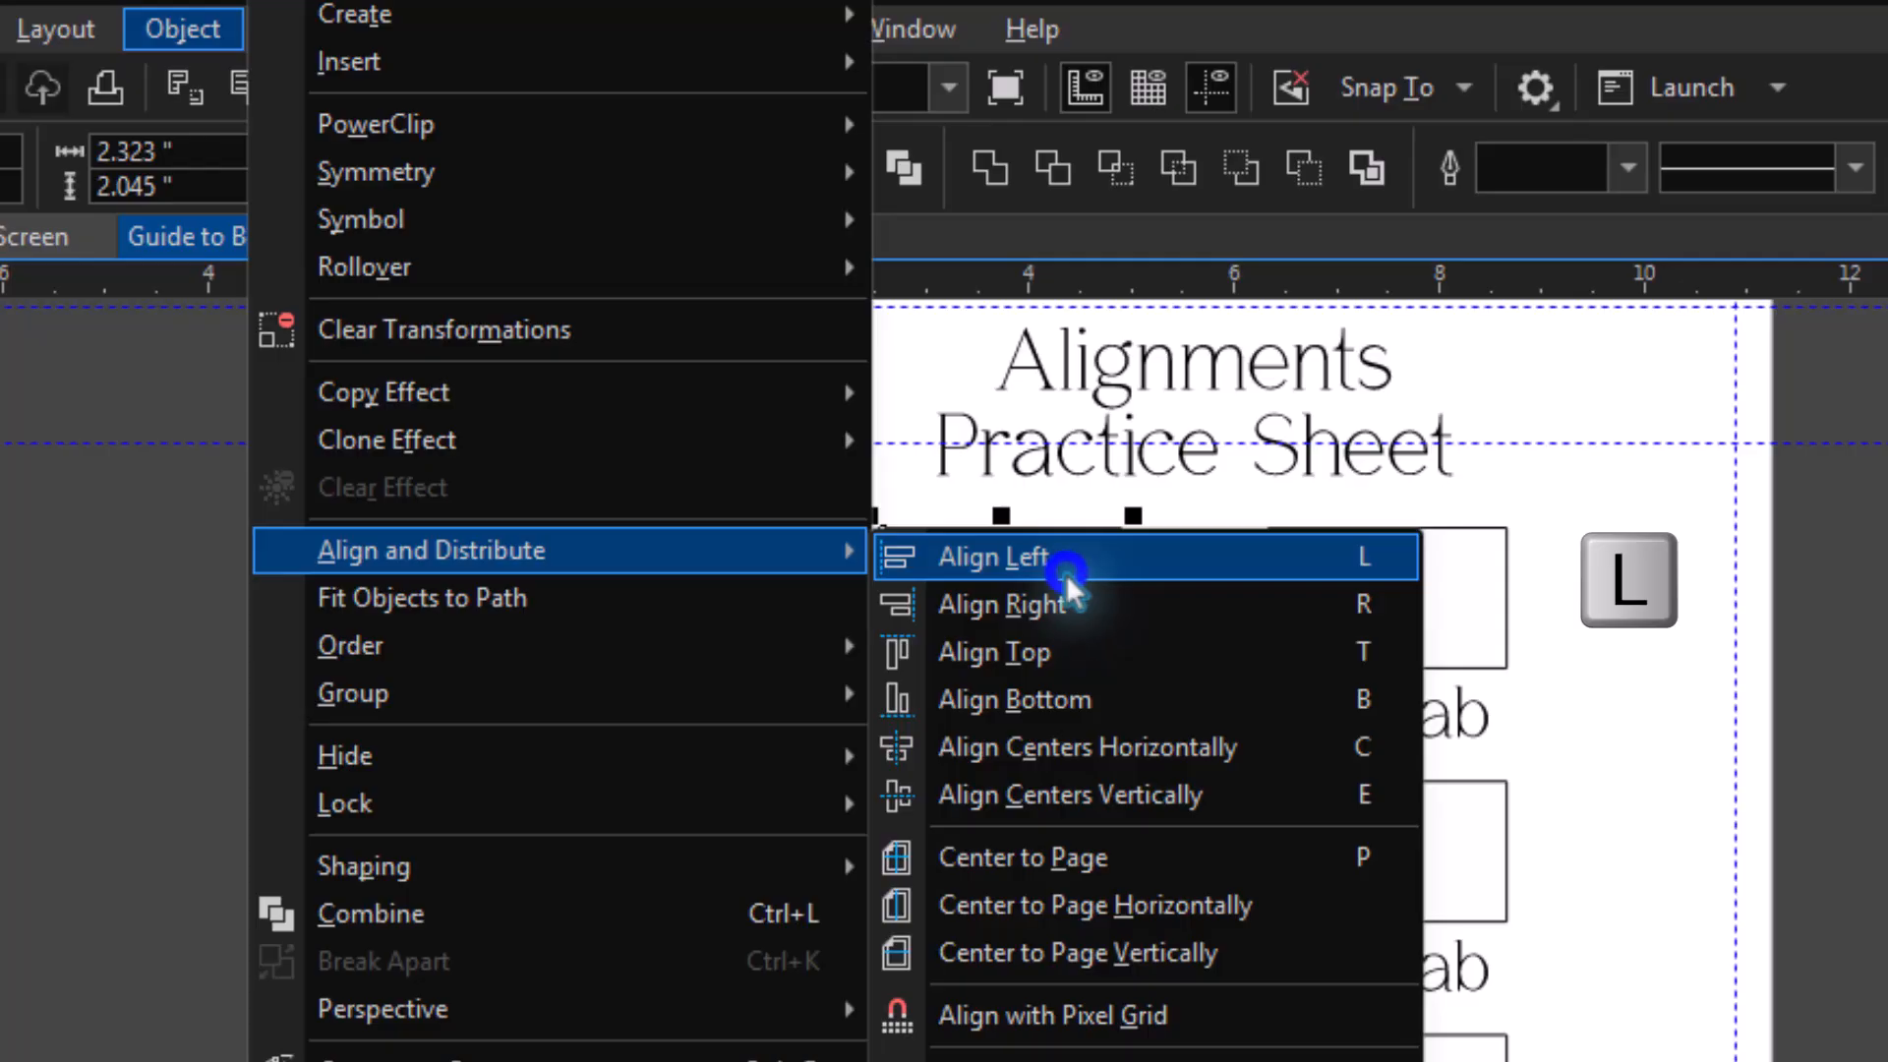
pyautogui.click(1066, 571)
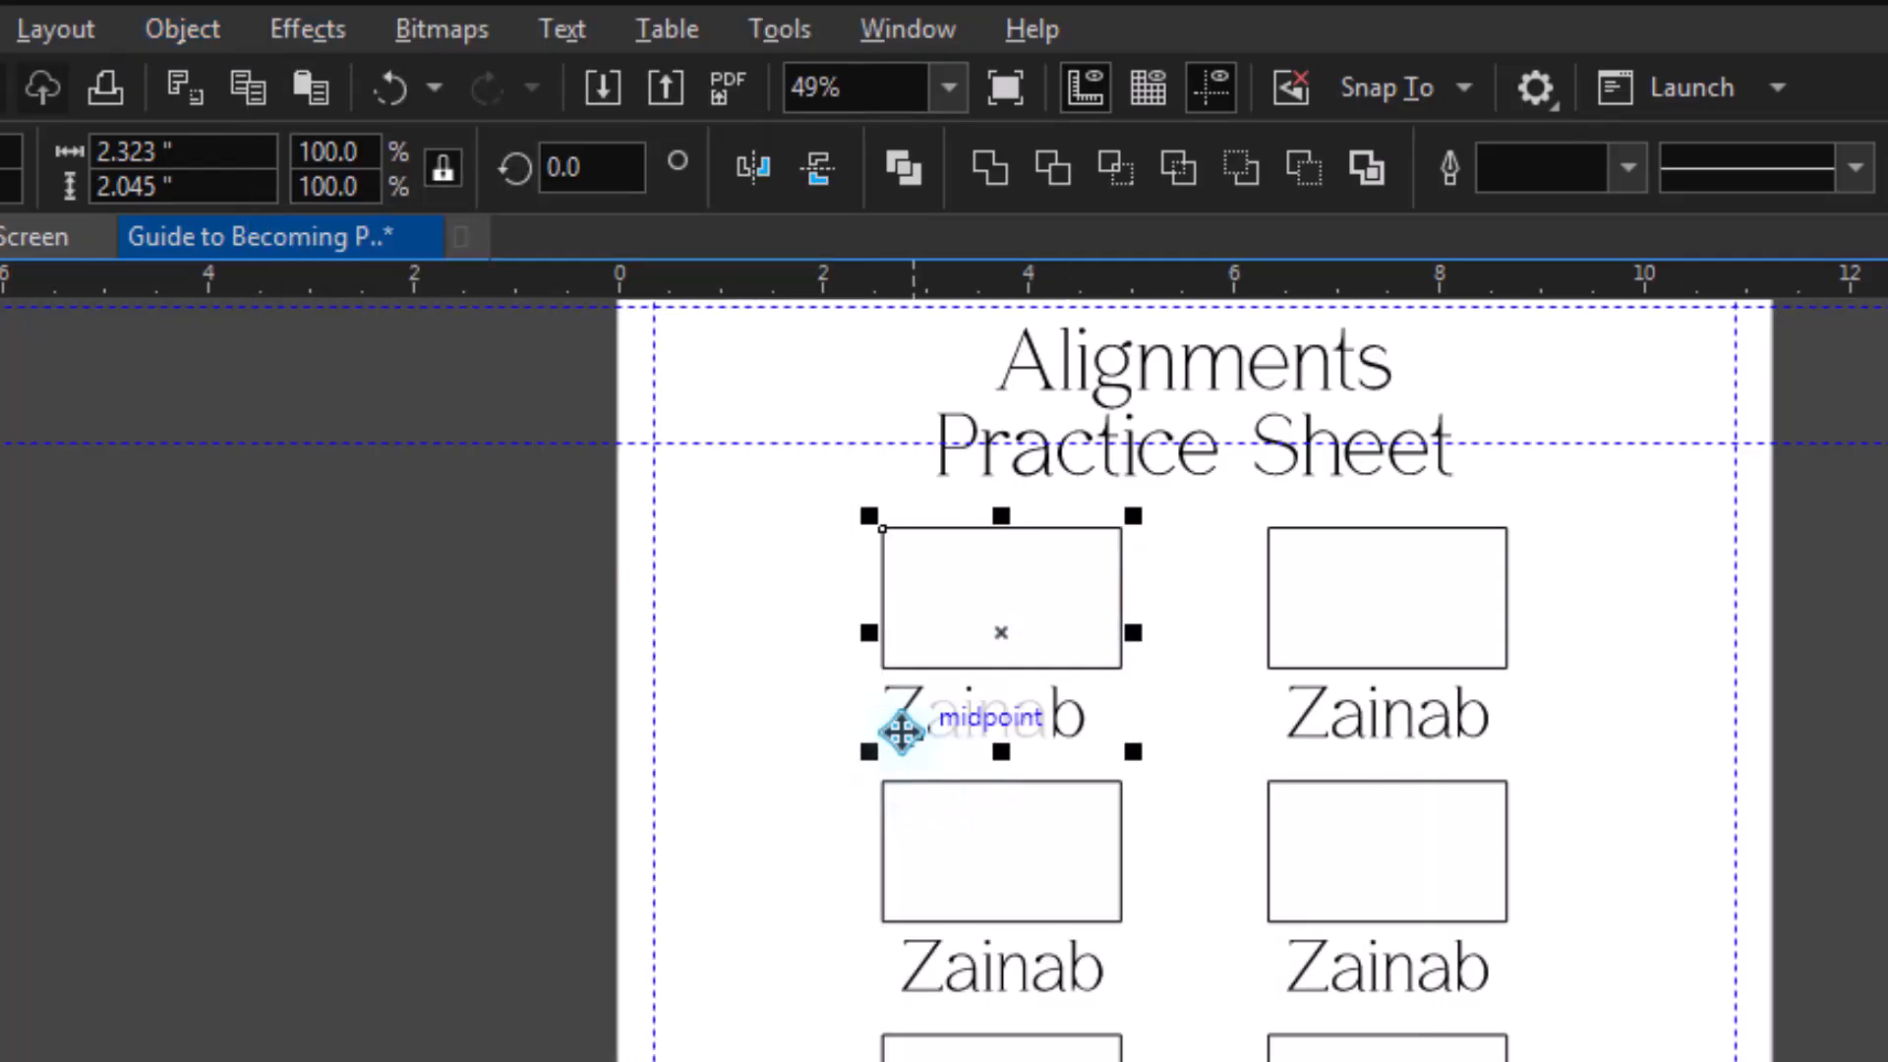
# Align the name text right to the rectangle above it in the first row's right column.
pyautogui.click(1304, 717)
pyautogui.click(1313, 704)
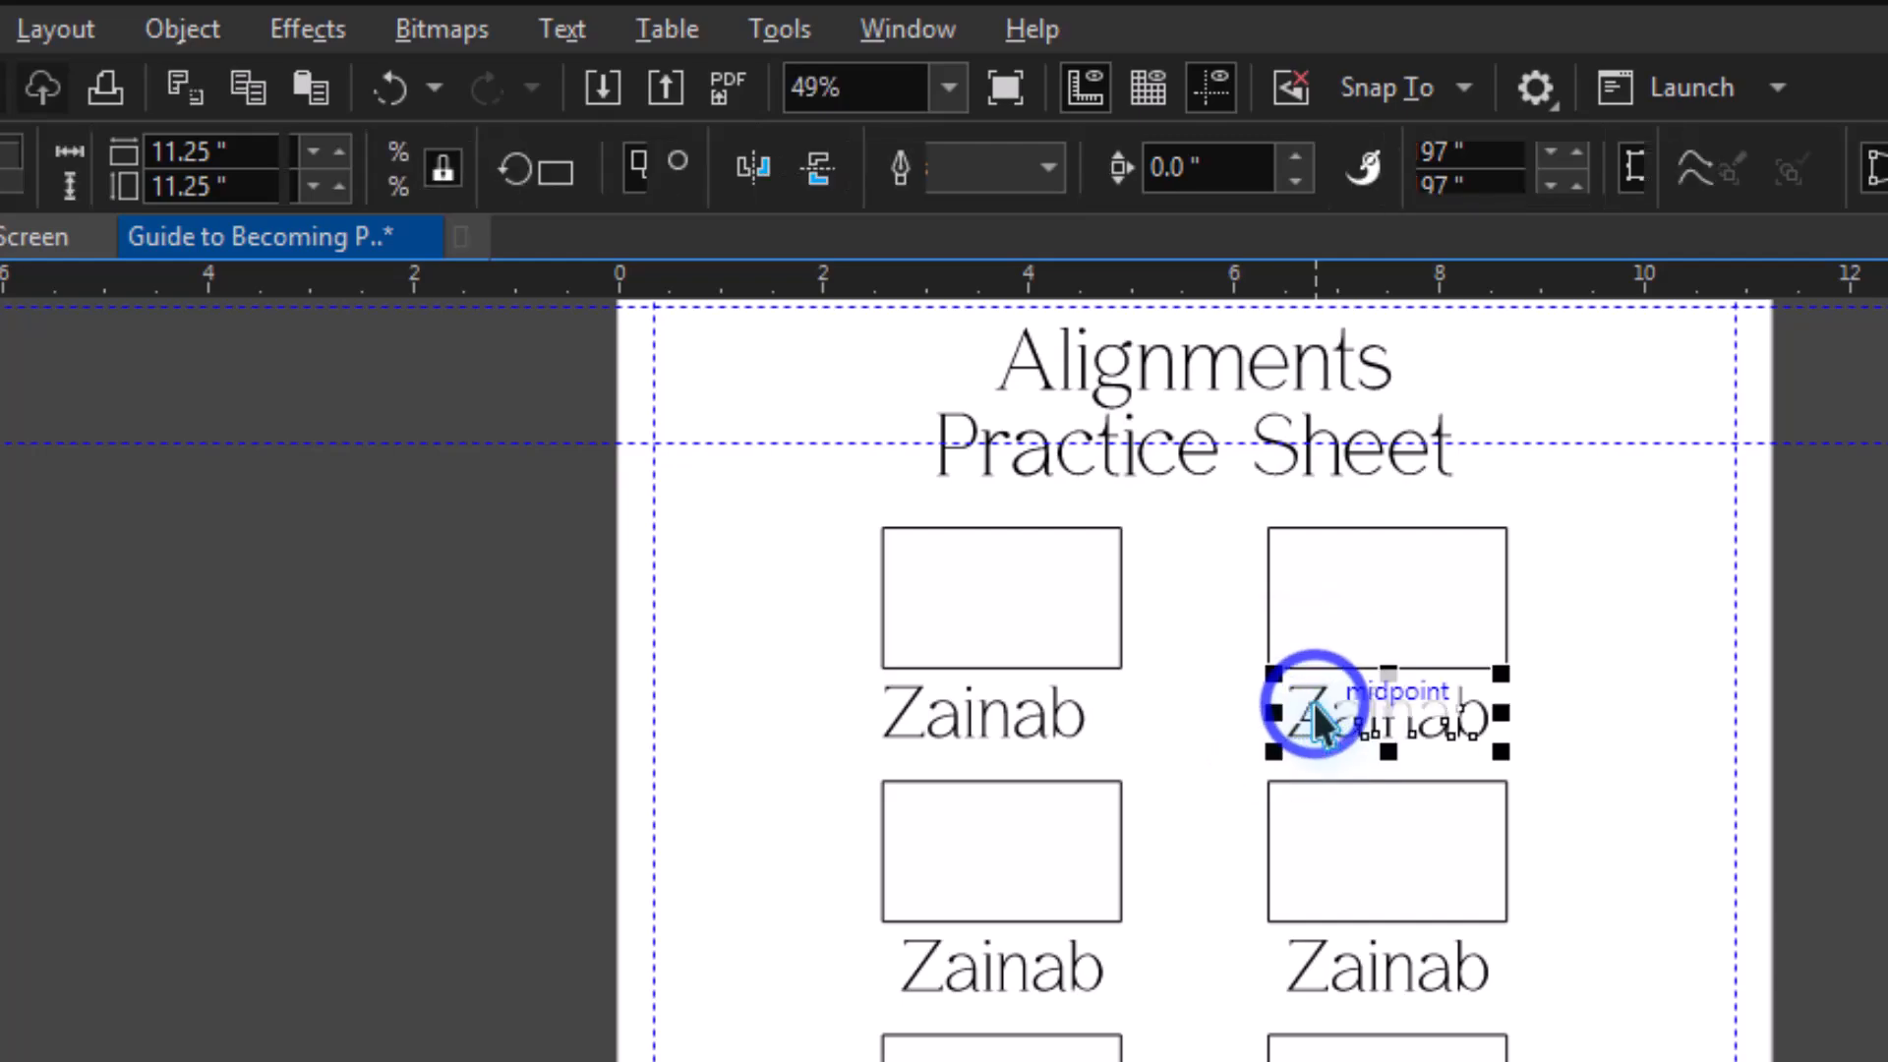
pyautogui.press('shift')
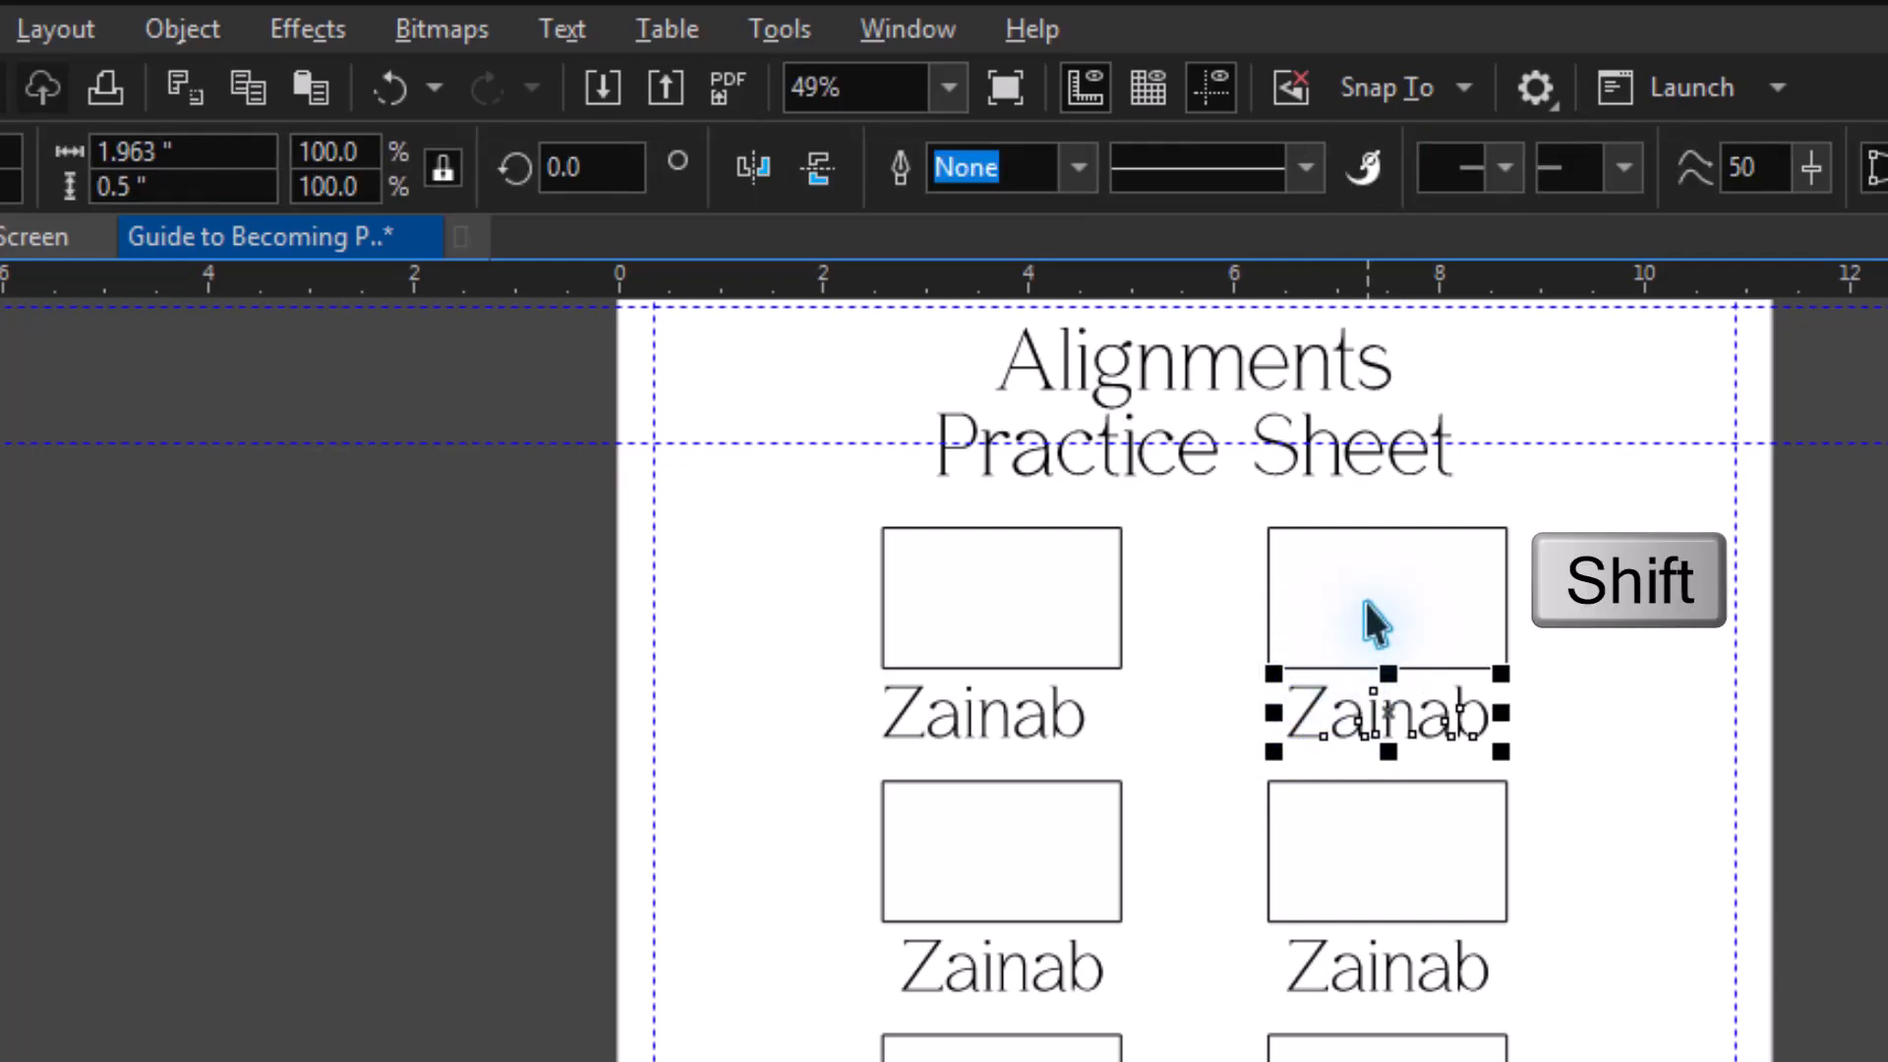
pyautogui.keyDown('shift'); pyautogui.click(1367, 605); pyautogui.keyUp('shift')
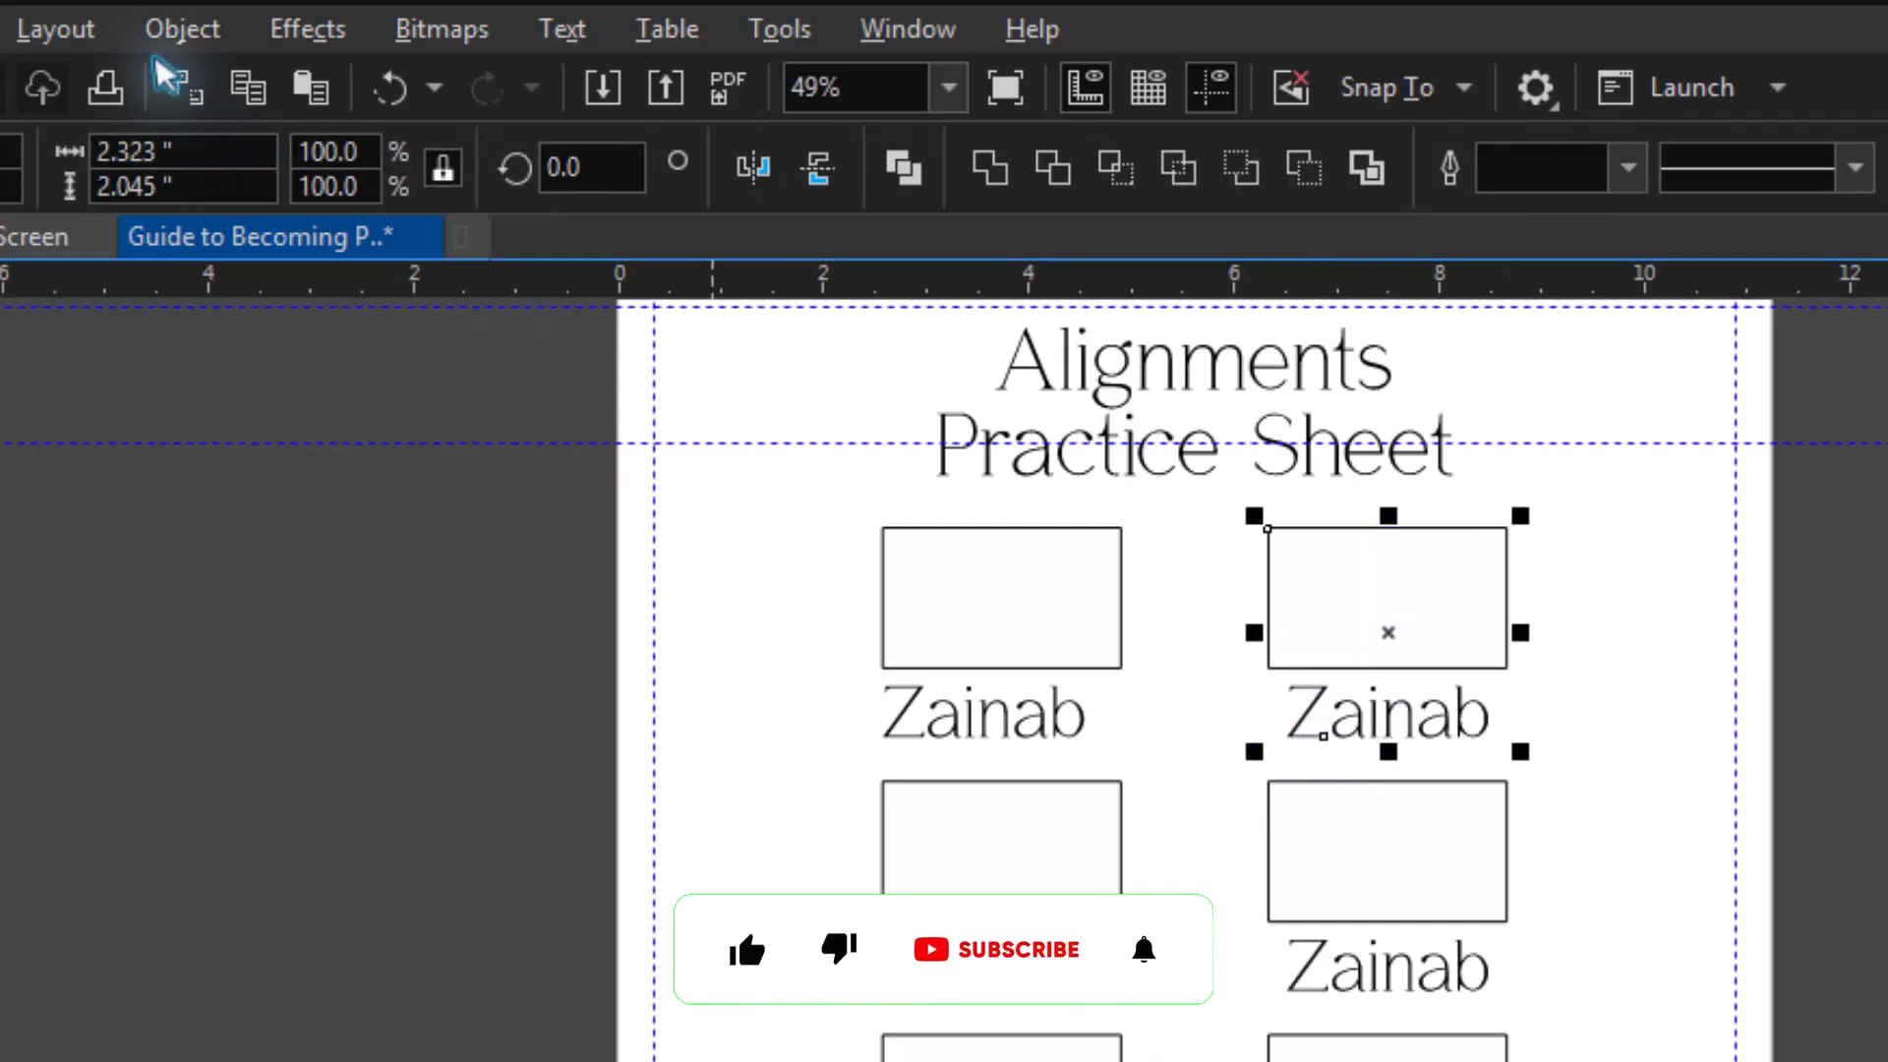
pyautogui.click(182, 29)
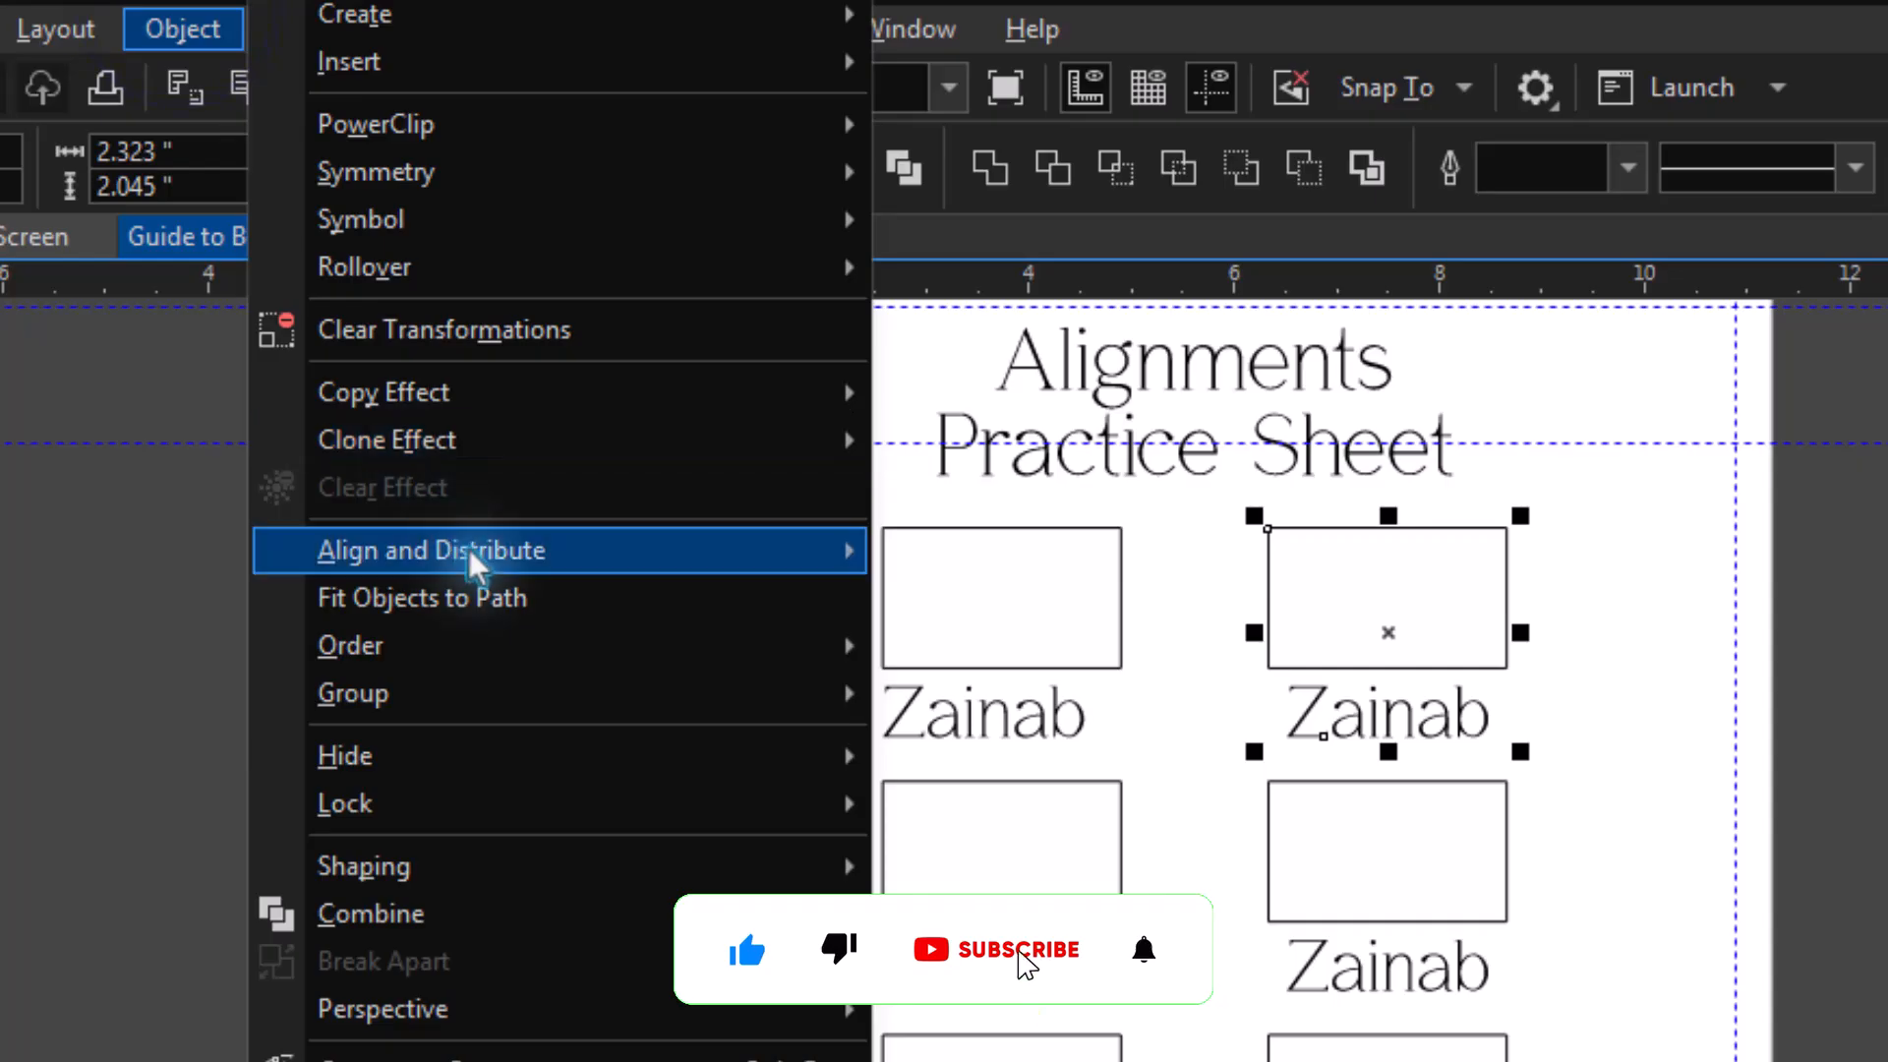
pyautogui.moveTo(469, 552)
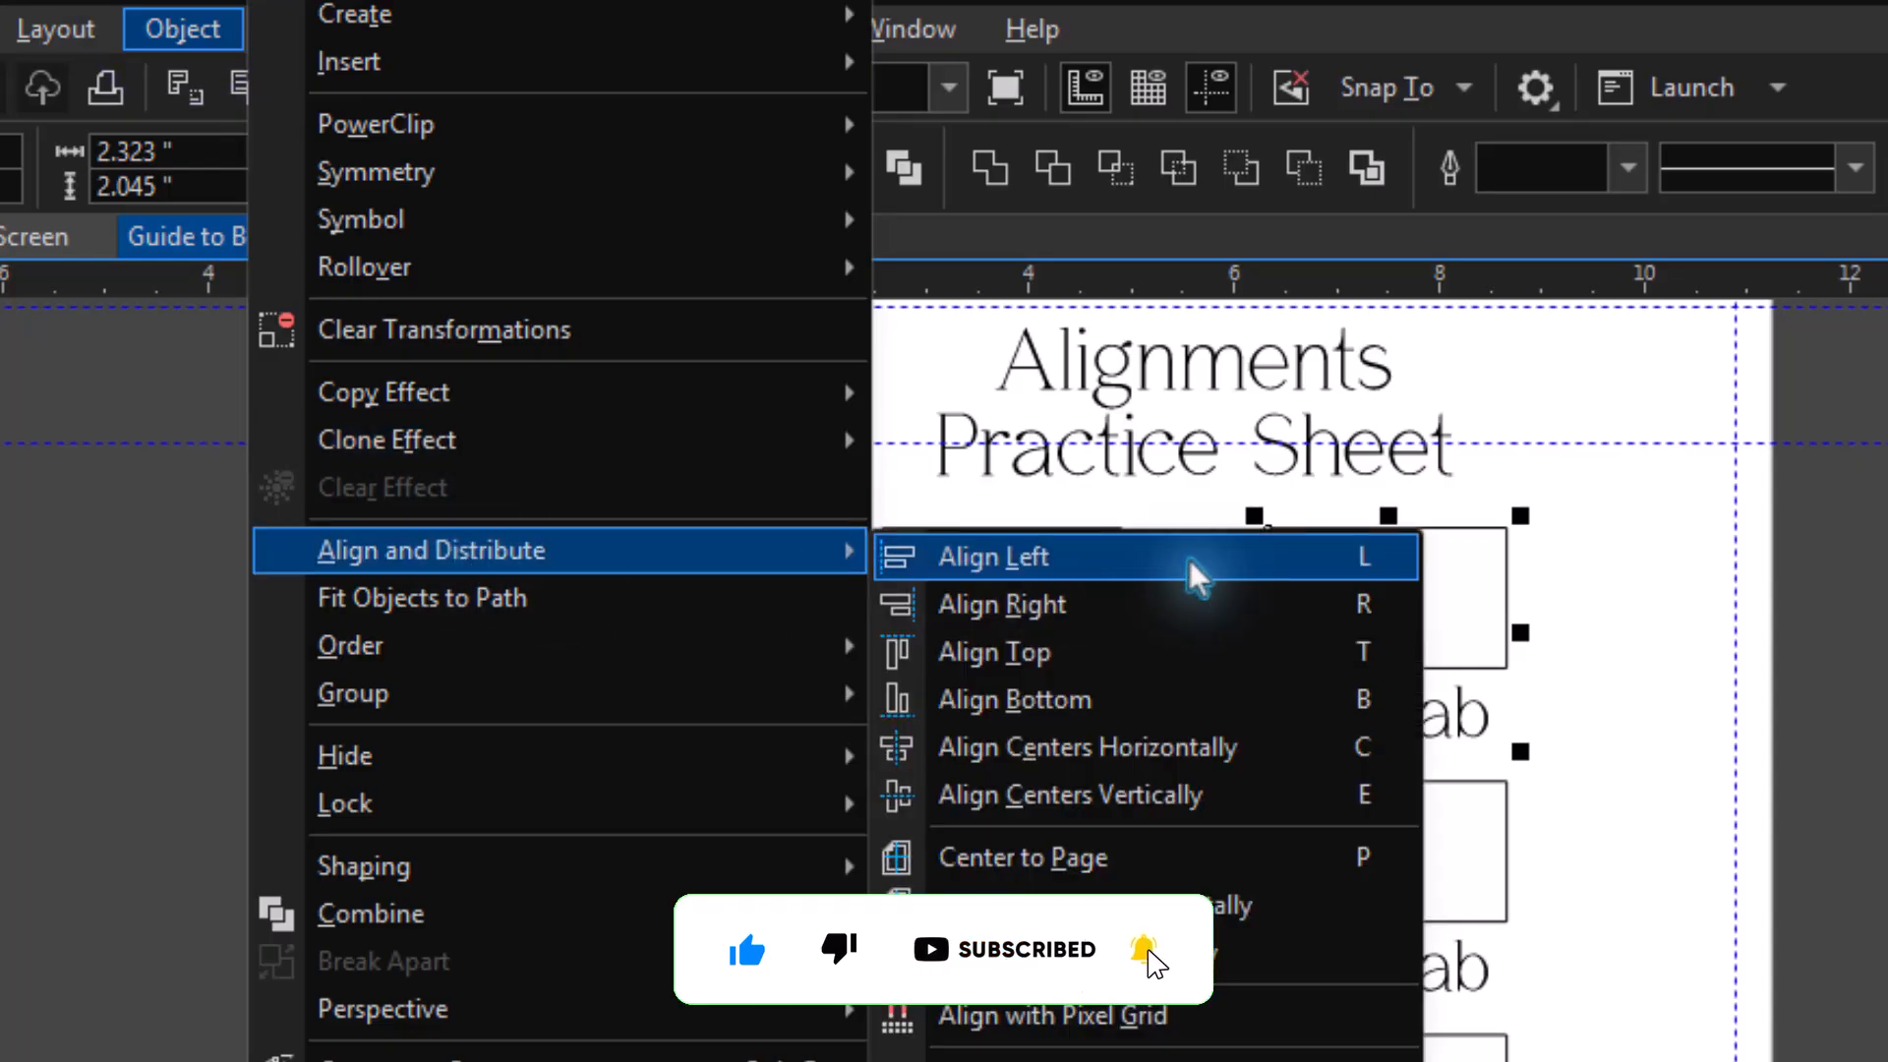
pyautogui.click(1345, 605)
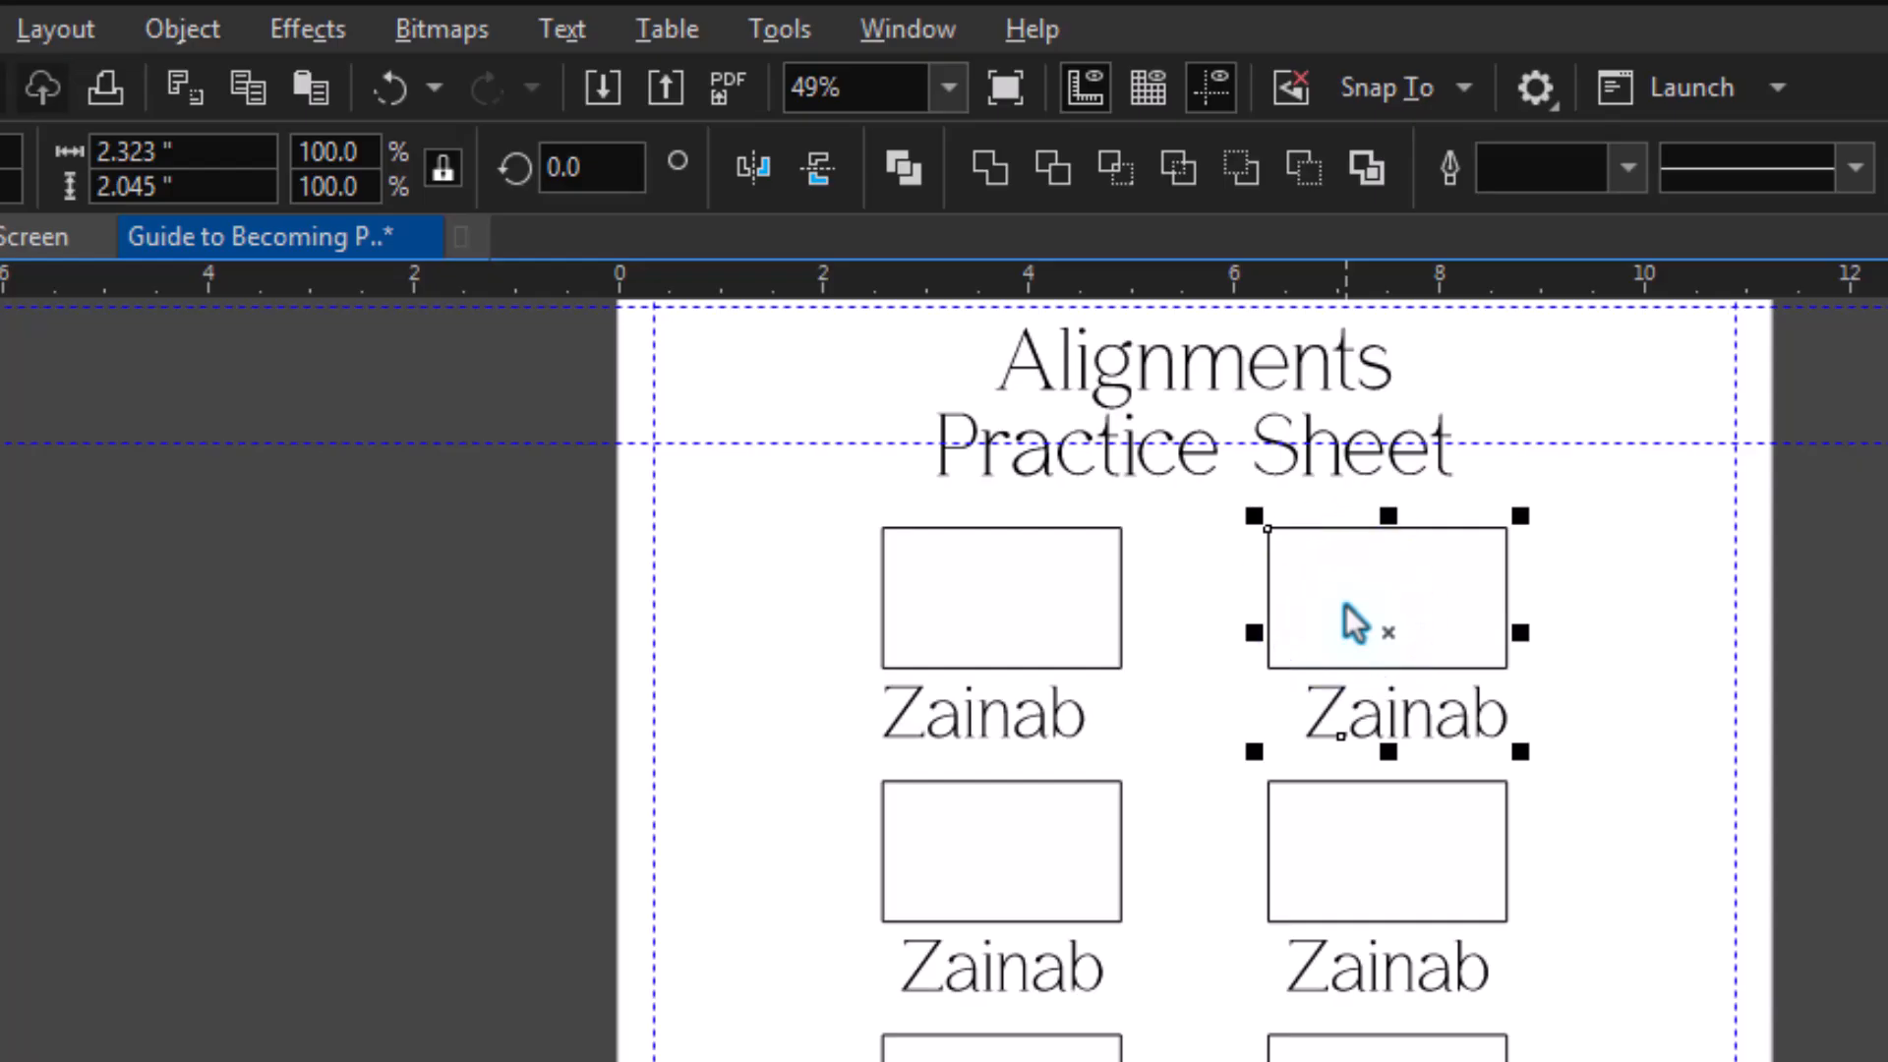
# Align the name text to the top edge of its rectangle in the second row's left column.
pyautogui.click(1084, 983)
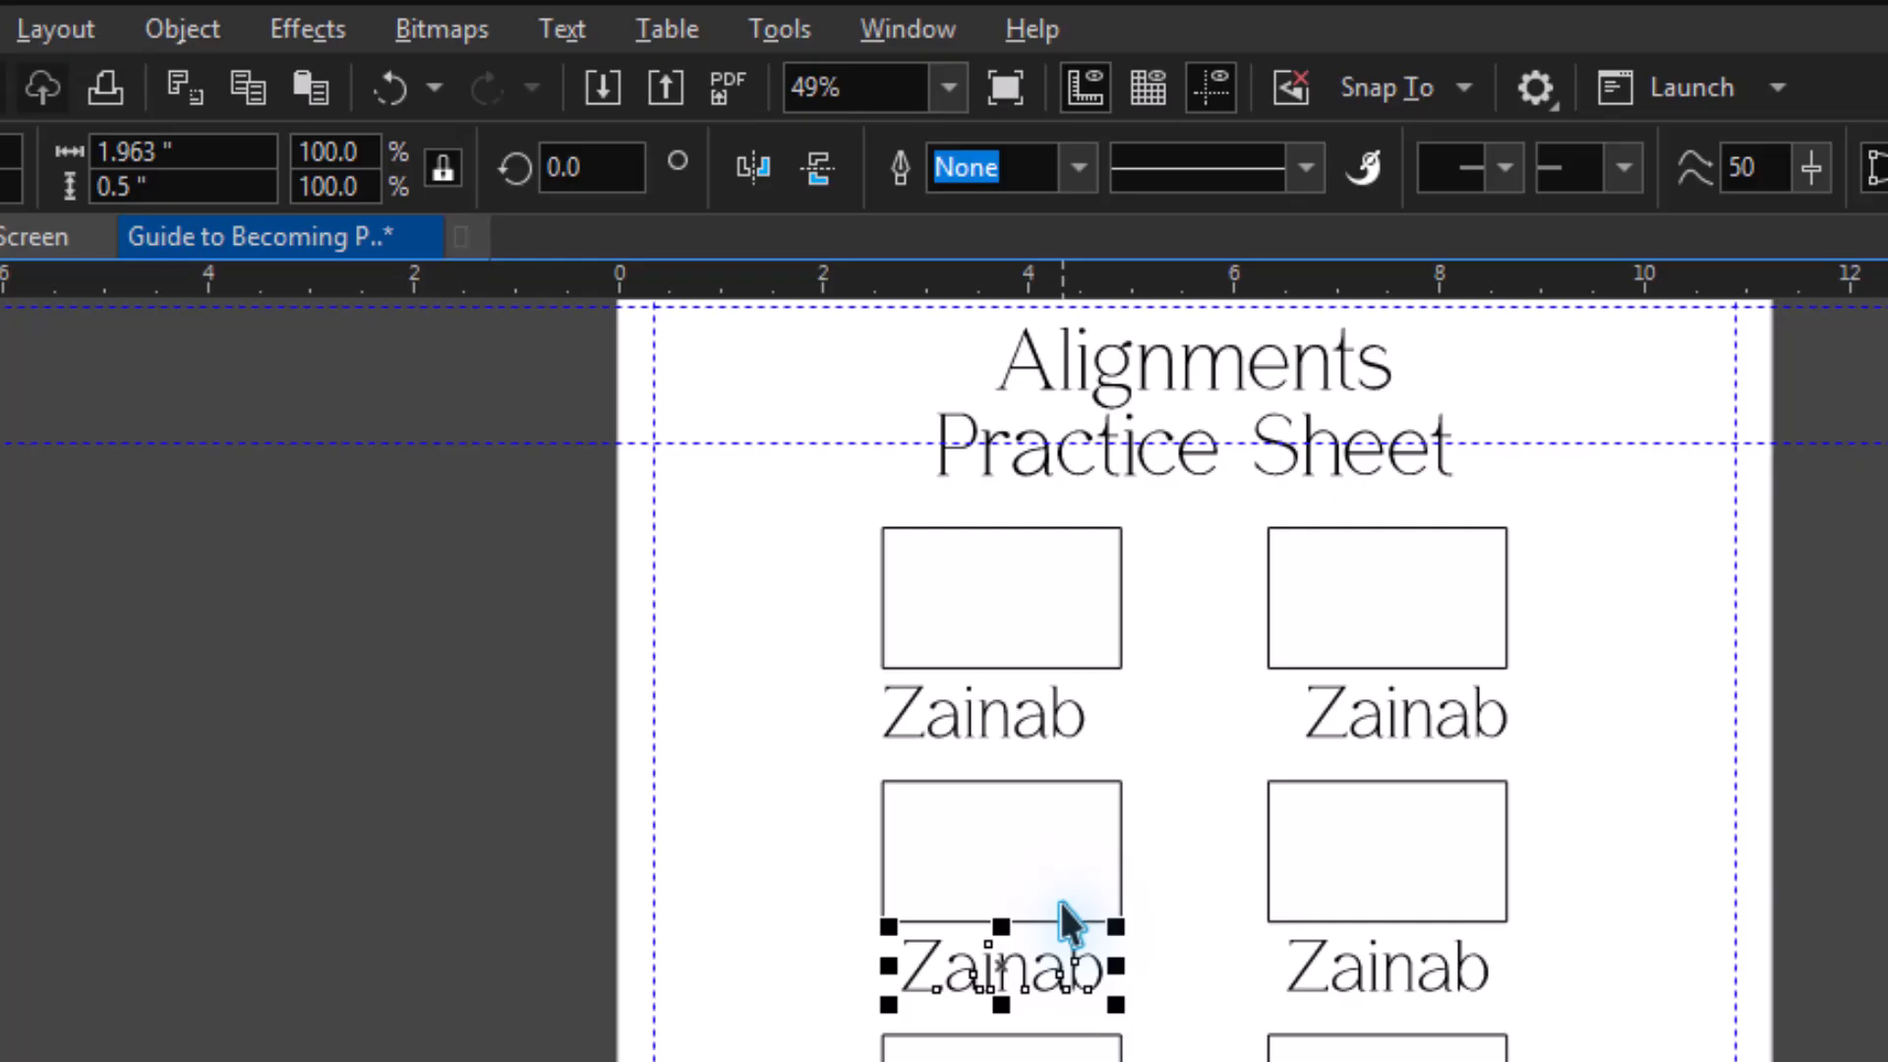
pyautogui.keyDown('shift'); pyautogui.click(1062, 899); pyautogui.keyUp('shift')
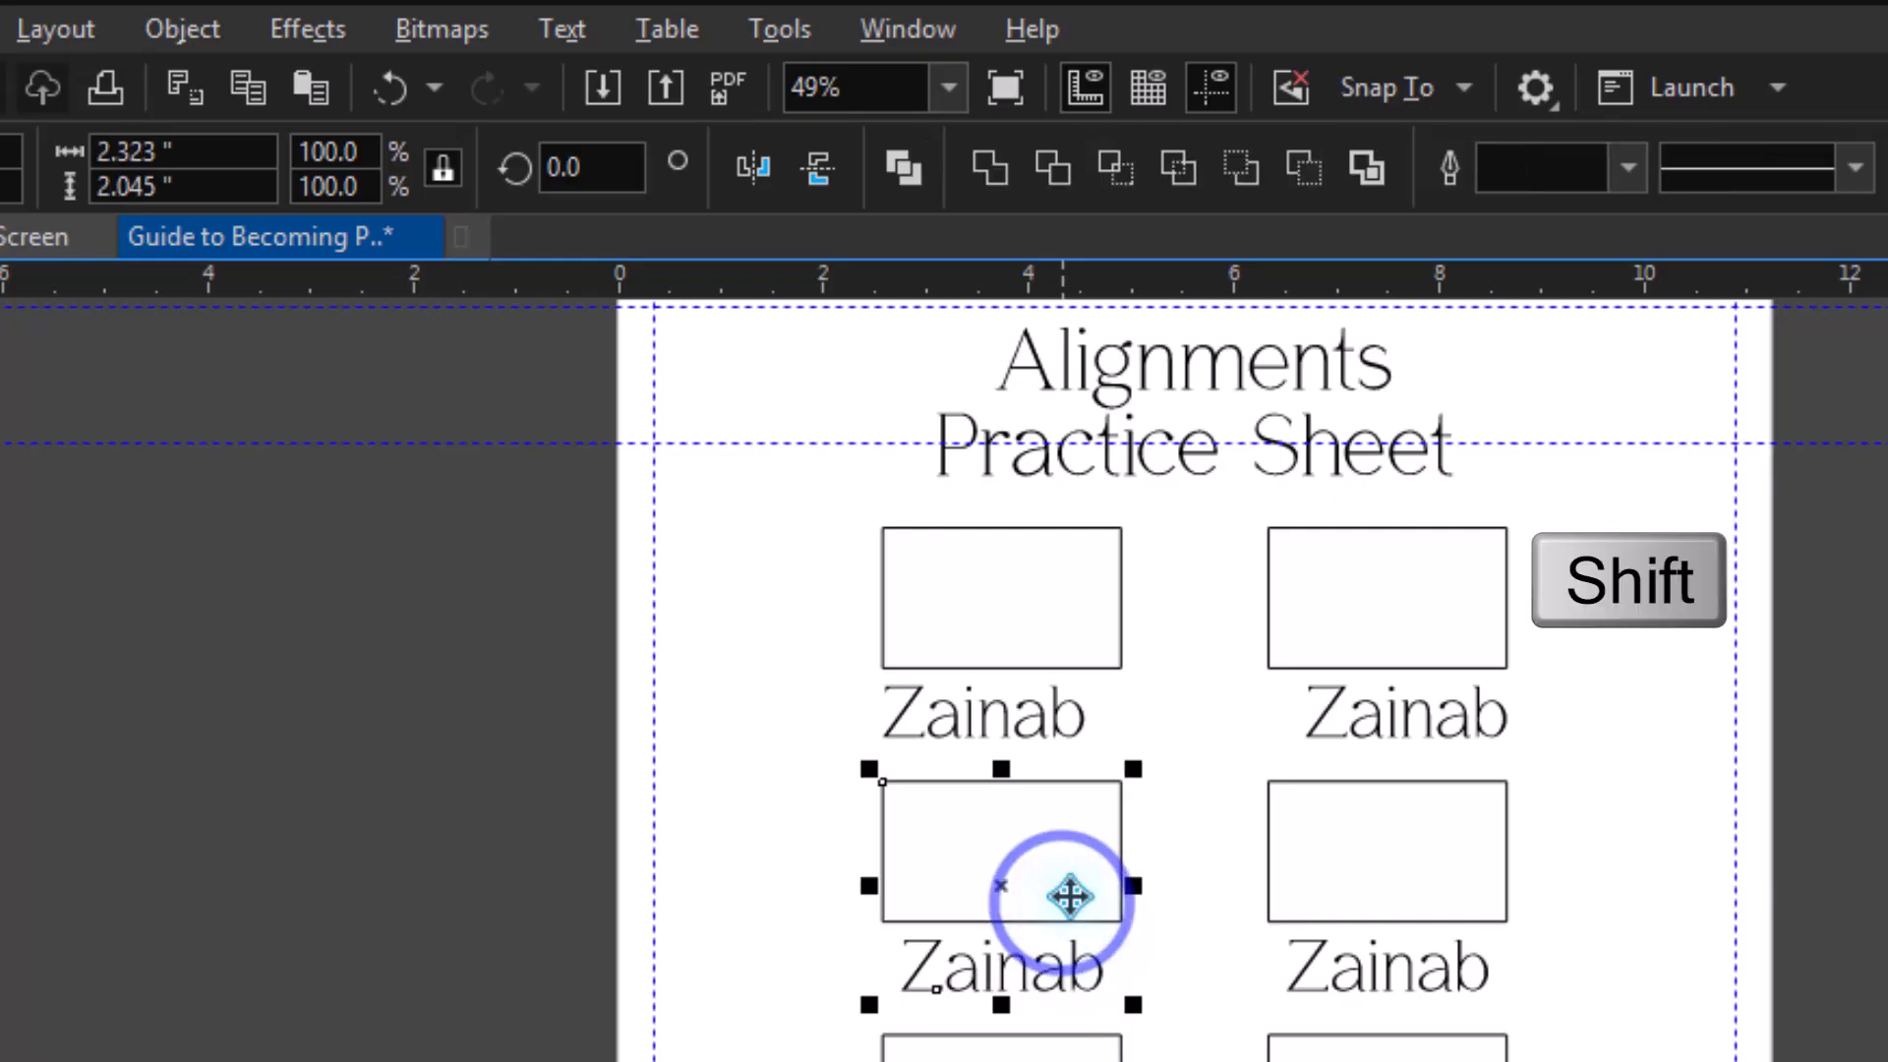
pyautogui.click(165, 27)
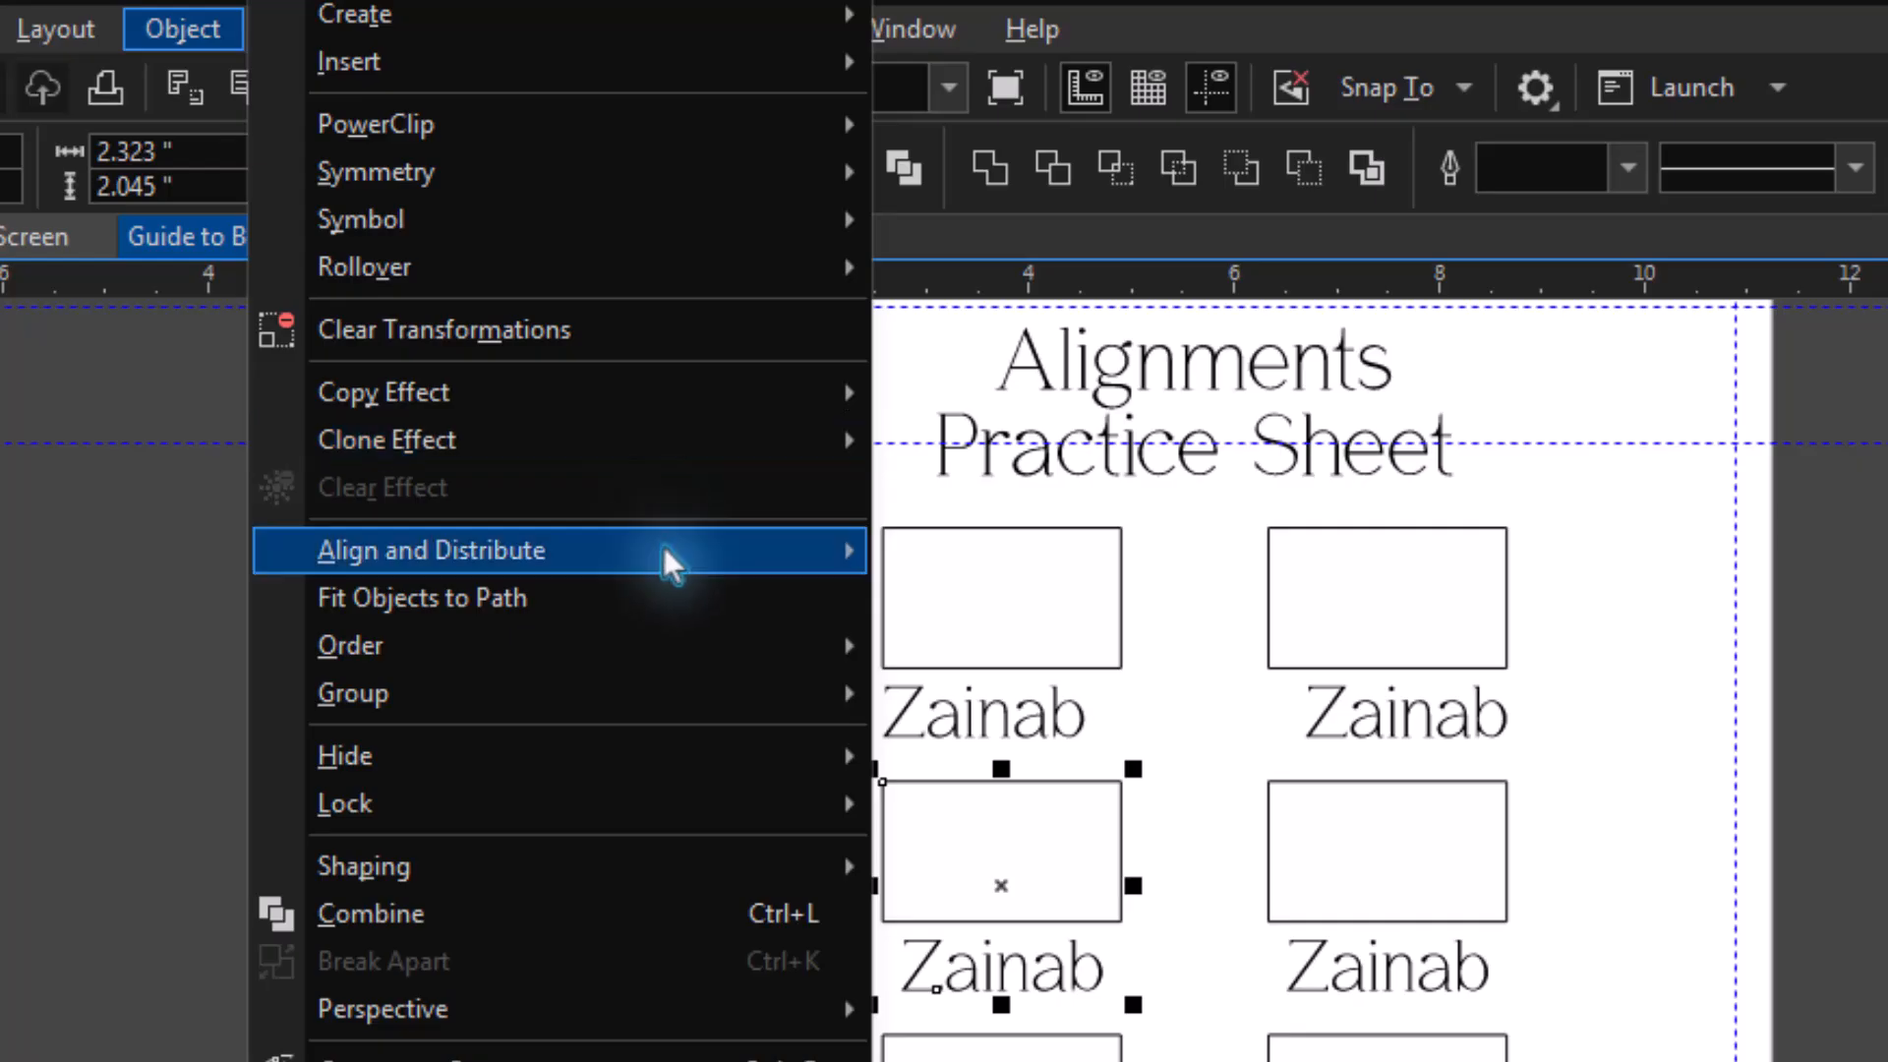
pyautogui.moveTo(663, 547)
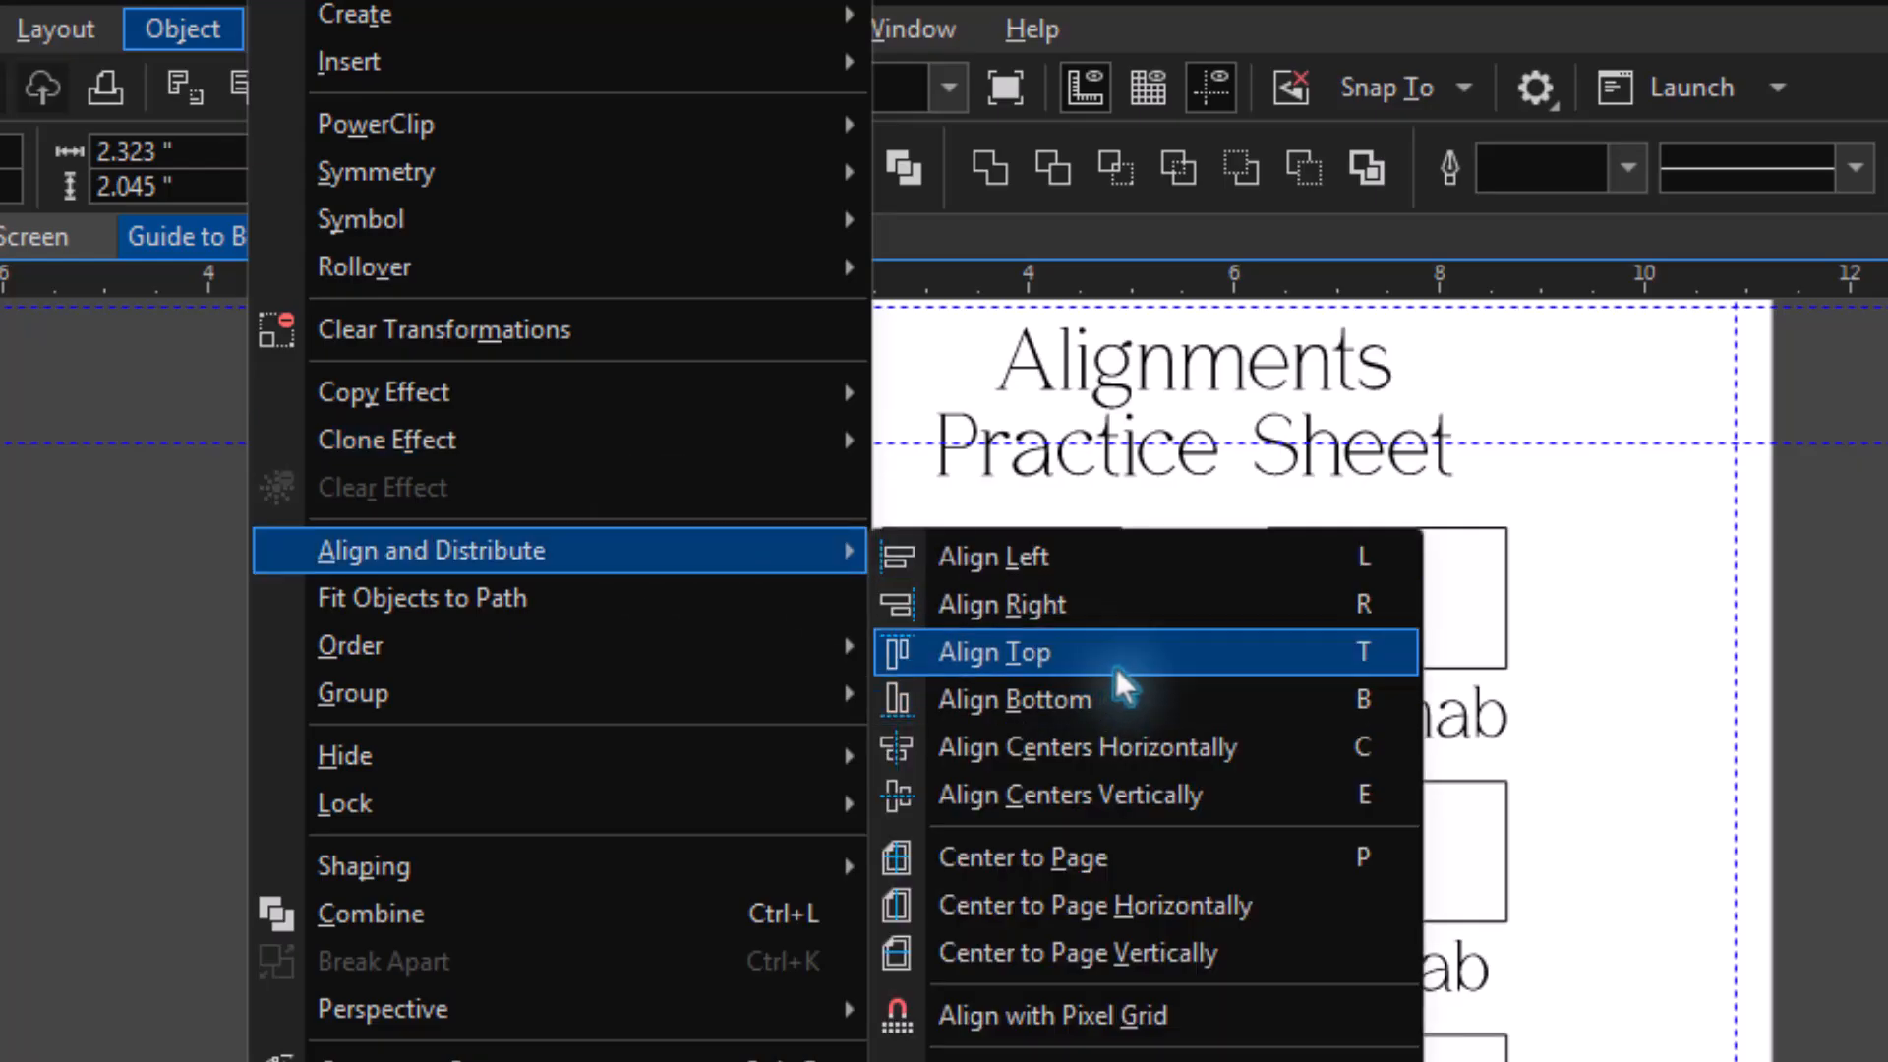
pyautogui.press('t')
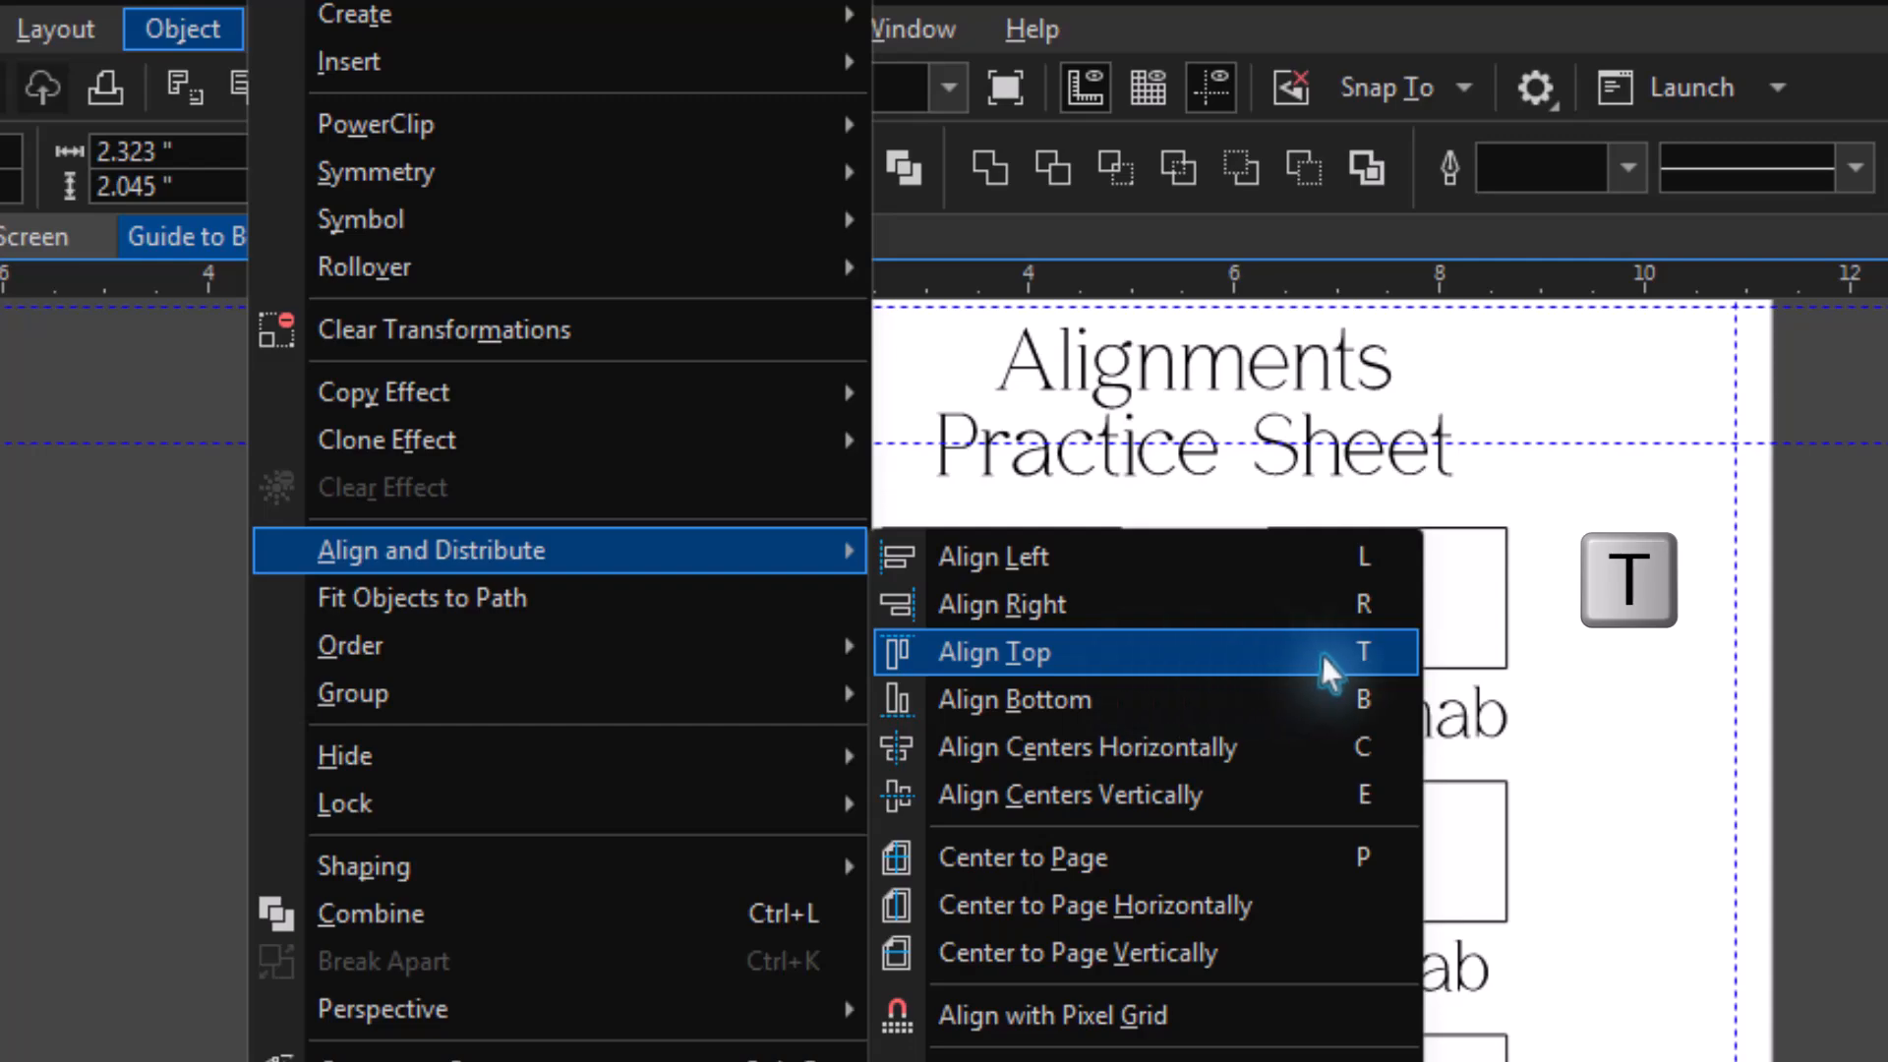
pyautogui.click(1371, 657)
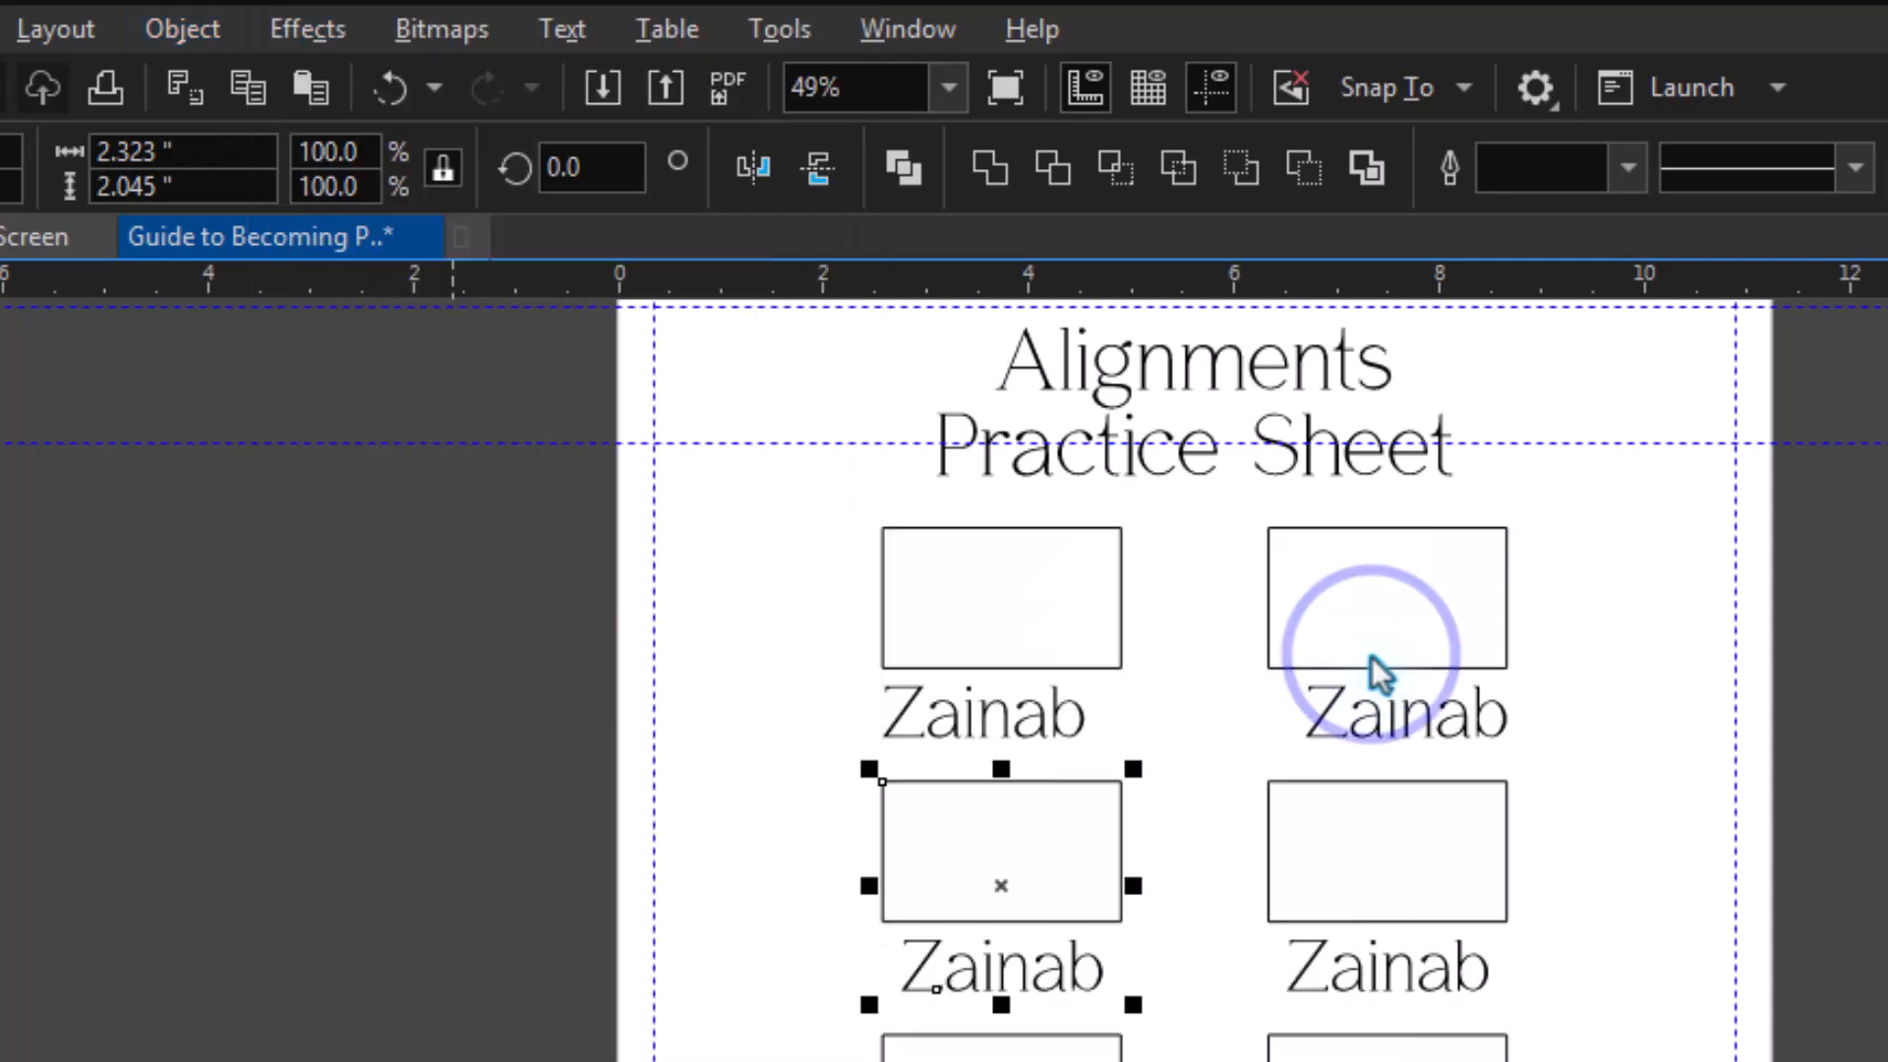
# Align the name text to the bottom edge of its rectangle in the second row's right column.
pyautogui.click(1368, 949)
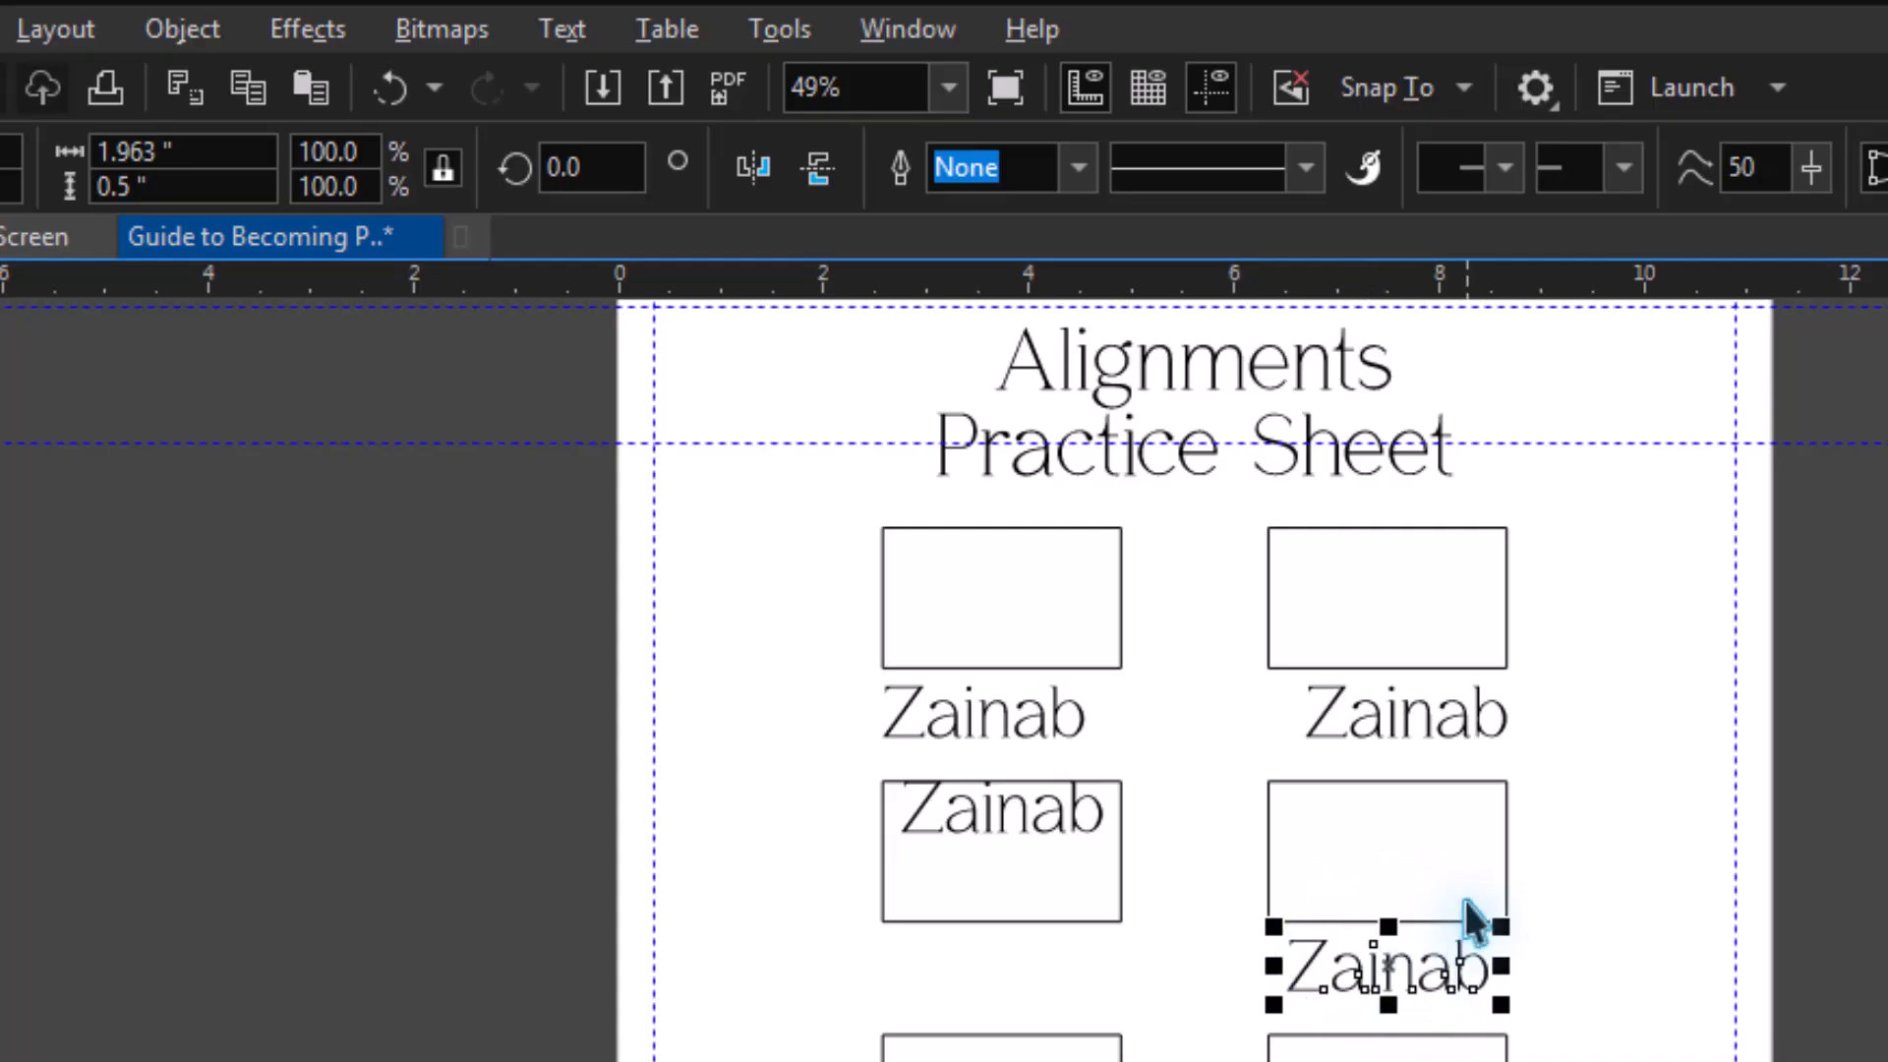
pyautogui.keyDown('shift'); pyautogui.click(1433, 850); pyautogui.keyUp('shift')
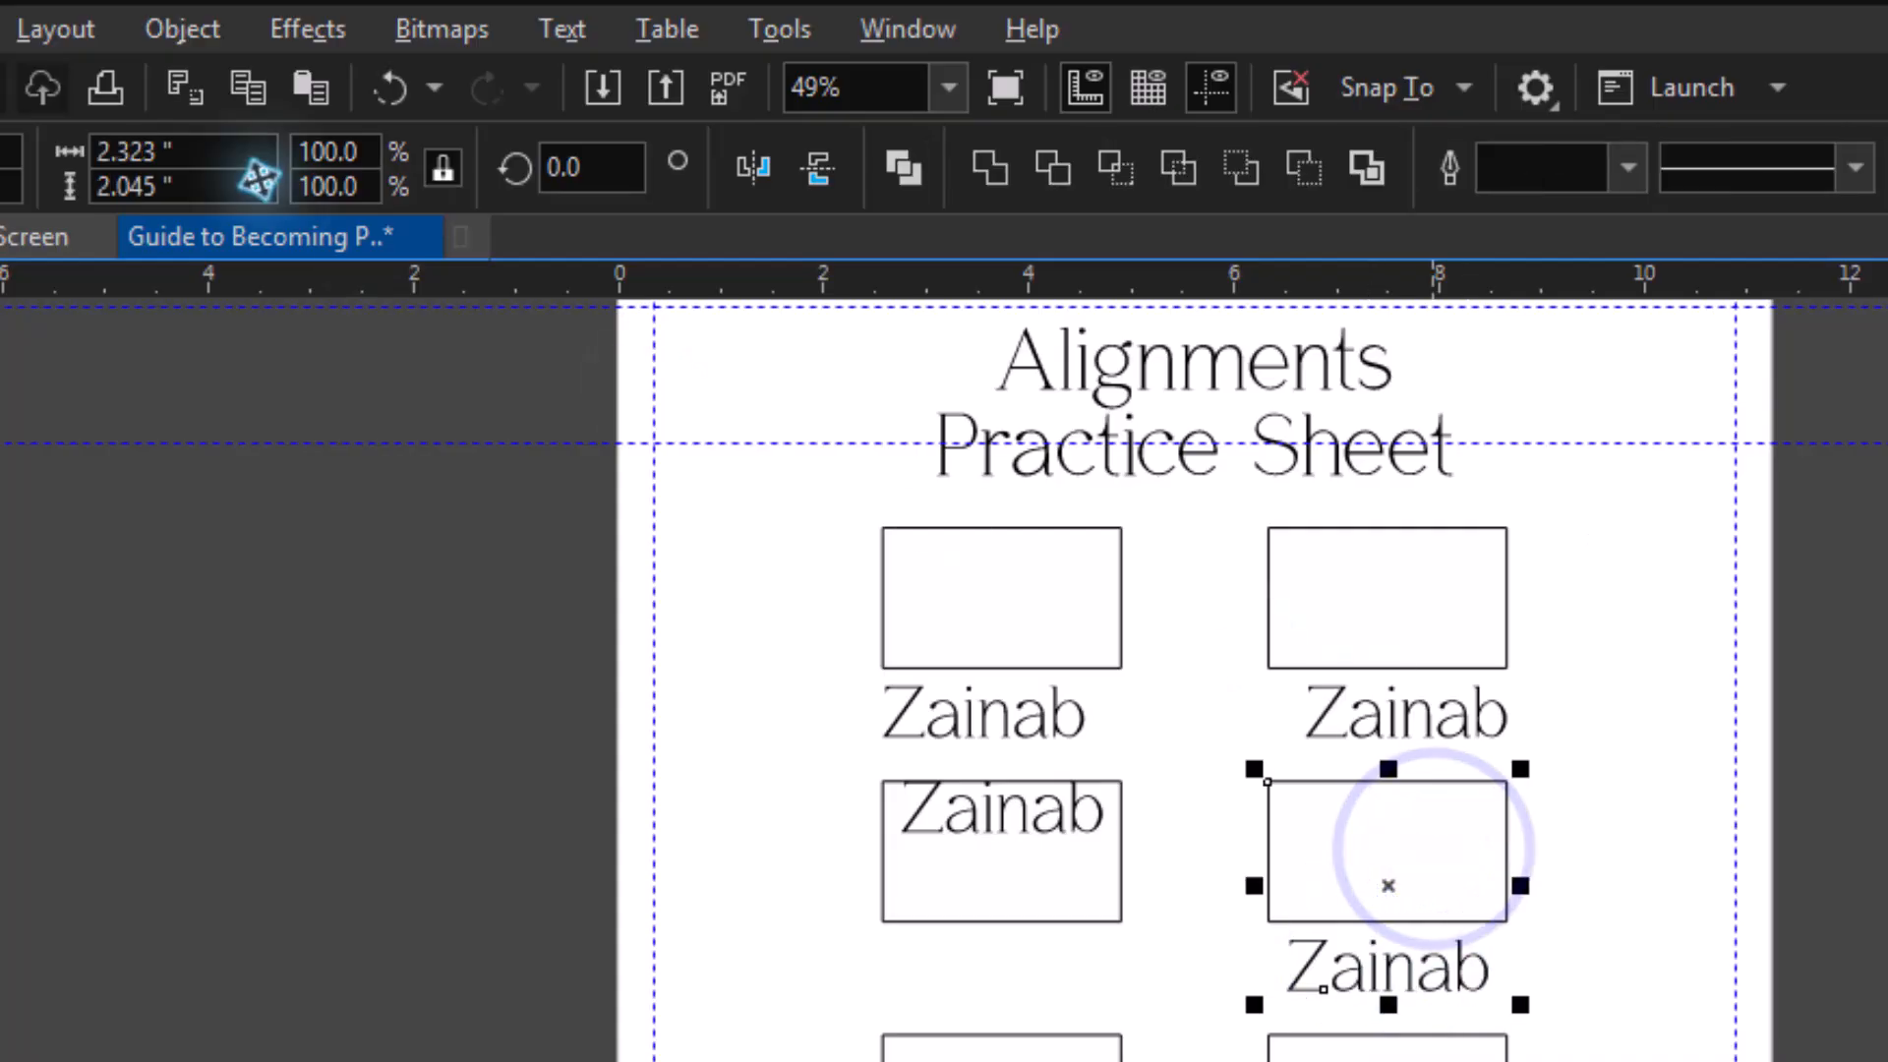
pyautogui.click(213, 27)
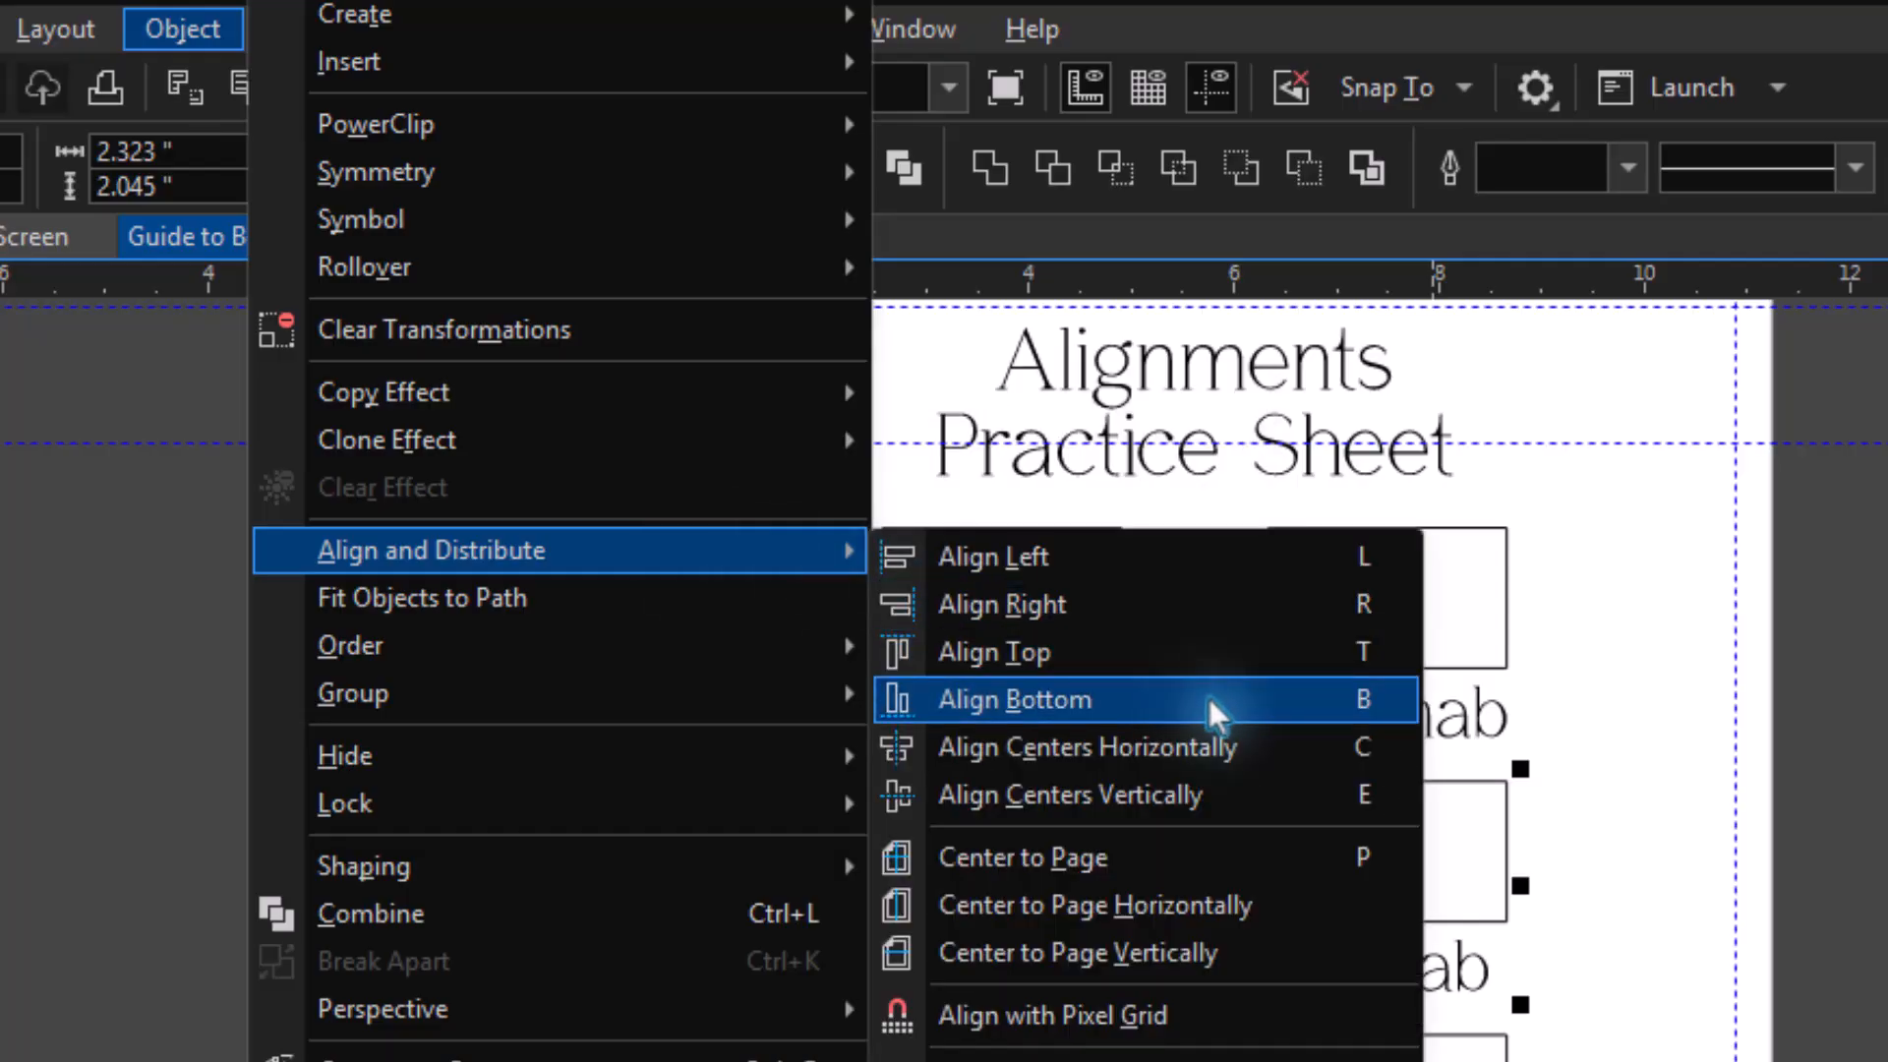
pyautogui.click(1207, 698)
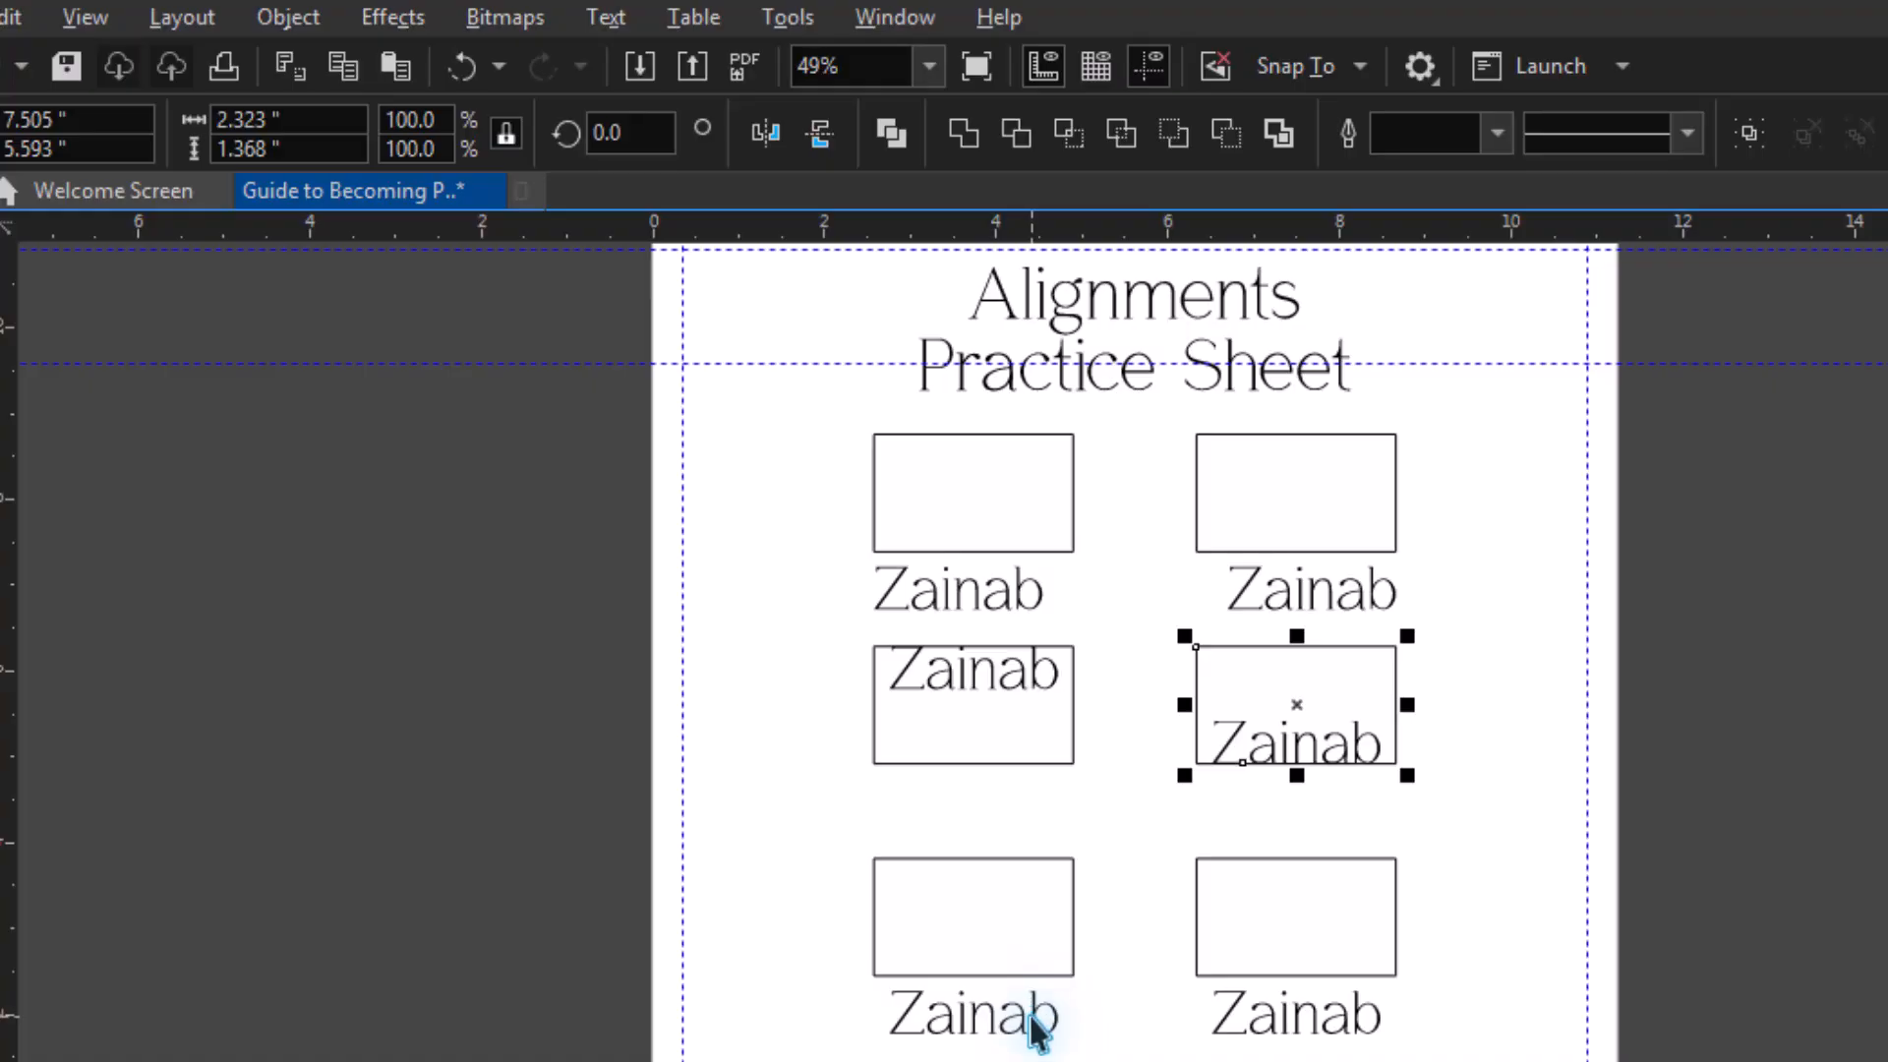
# Align the centers of the name text and its rectangle horizontally in the third row's left column.
pyautogui.click(1031, 1018)
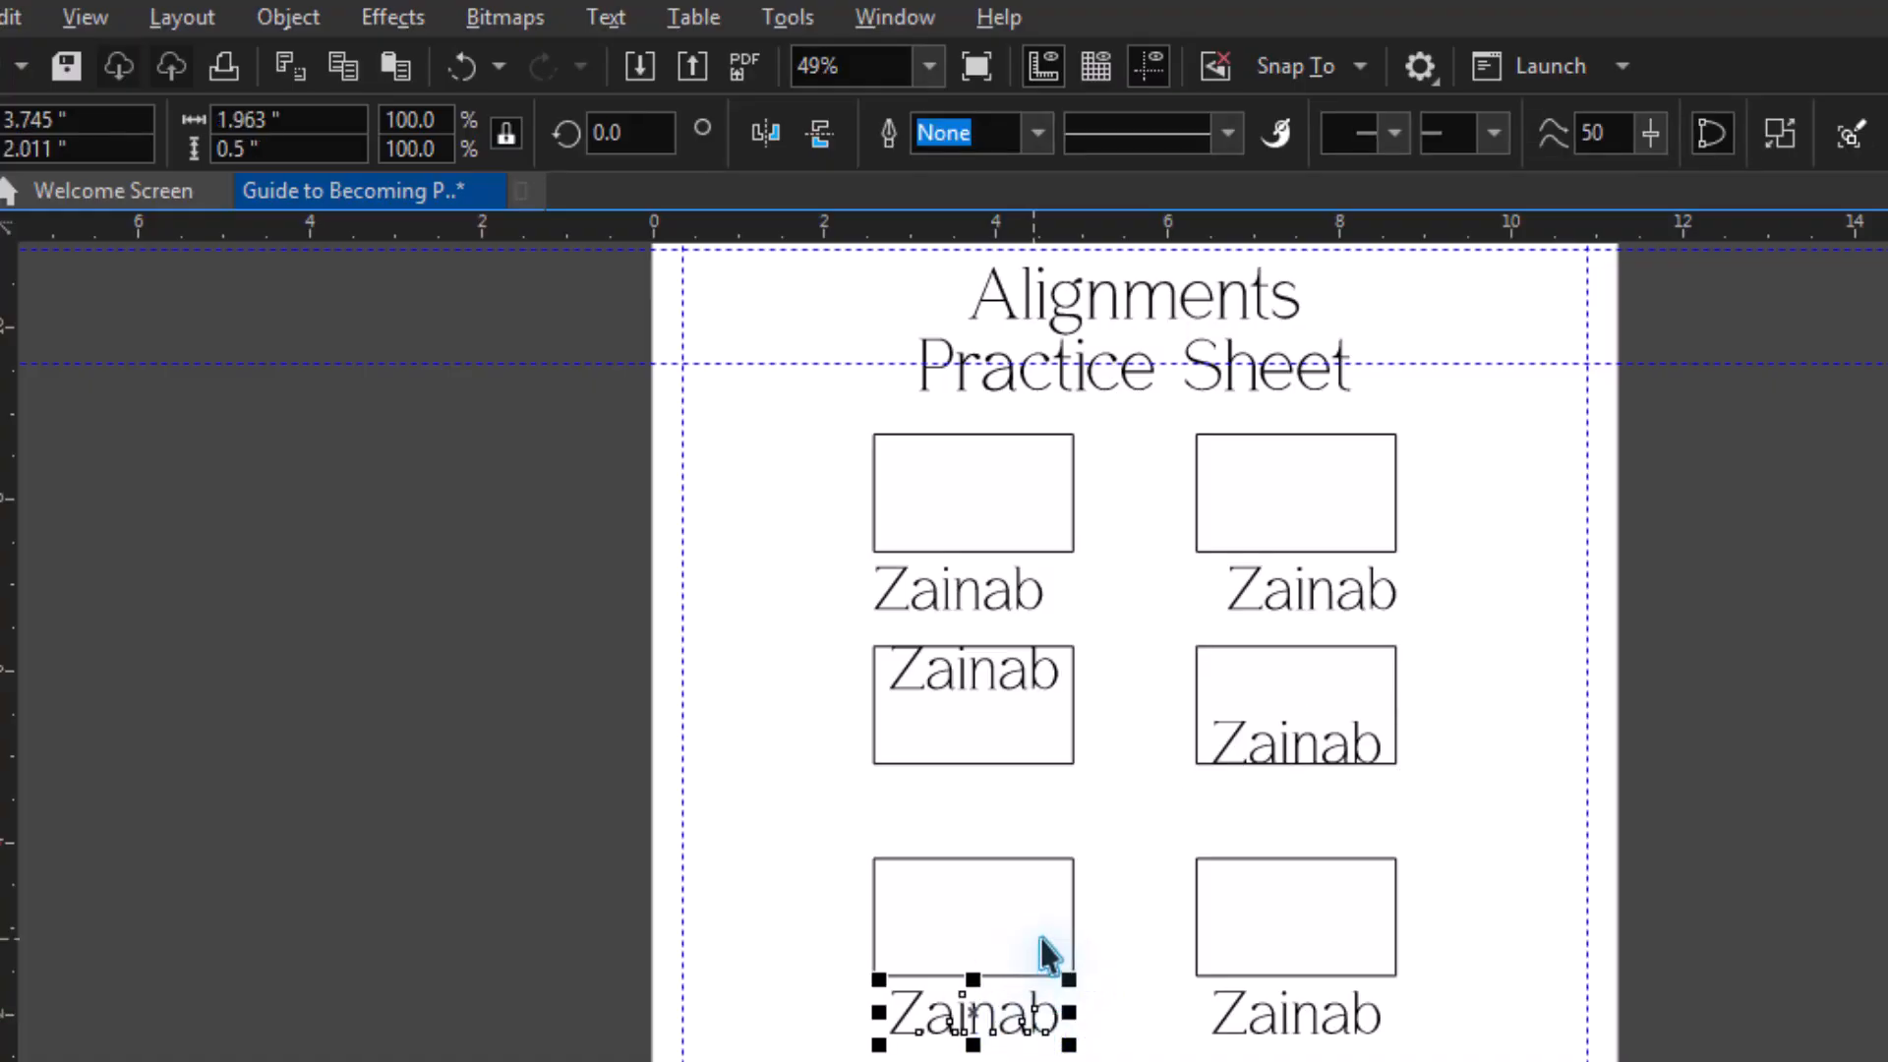
pyautogui.keyDown('shift'); pyautogui.click(1036, 938); pyautogui.keyUp('shift')
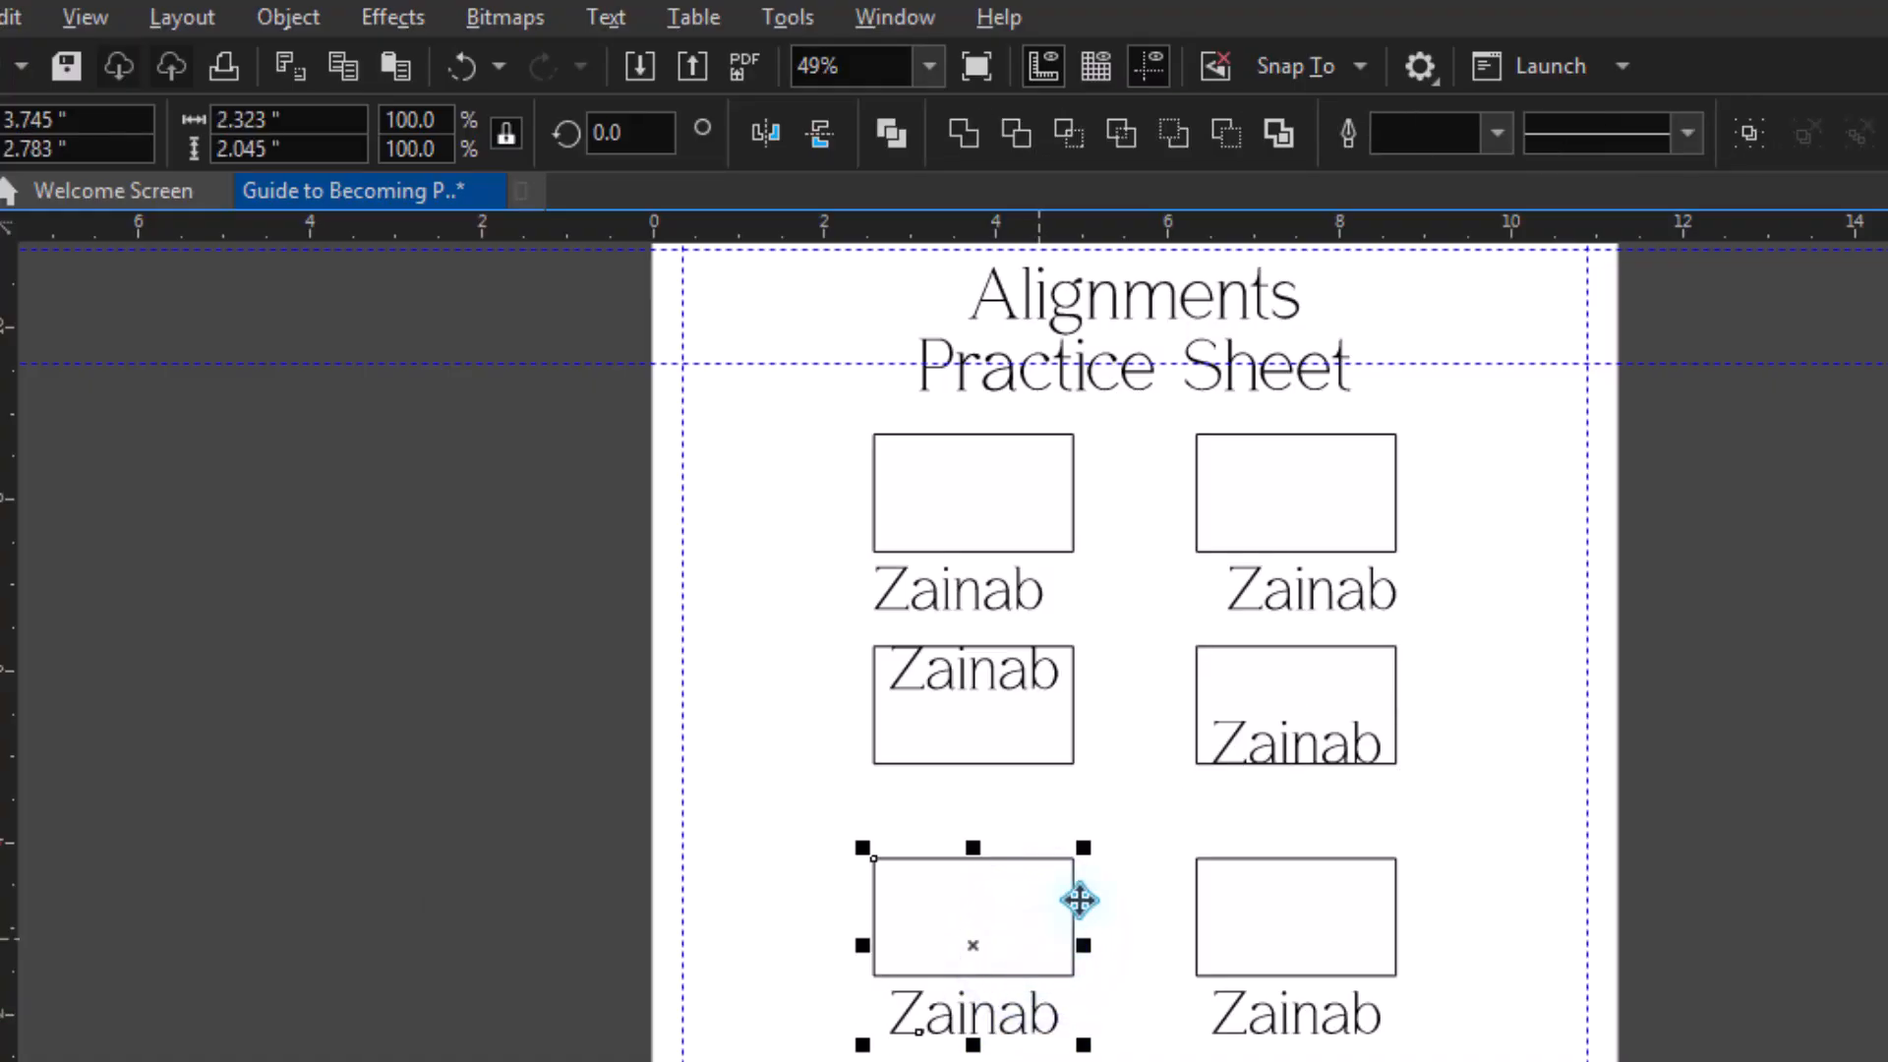
pyautogui.click(275, 19)
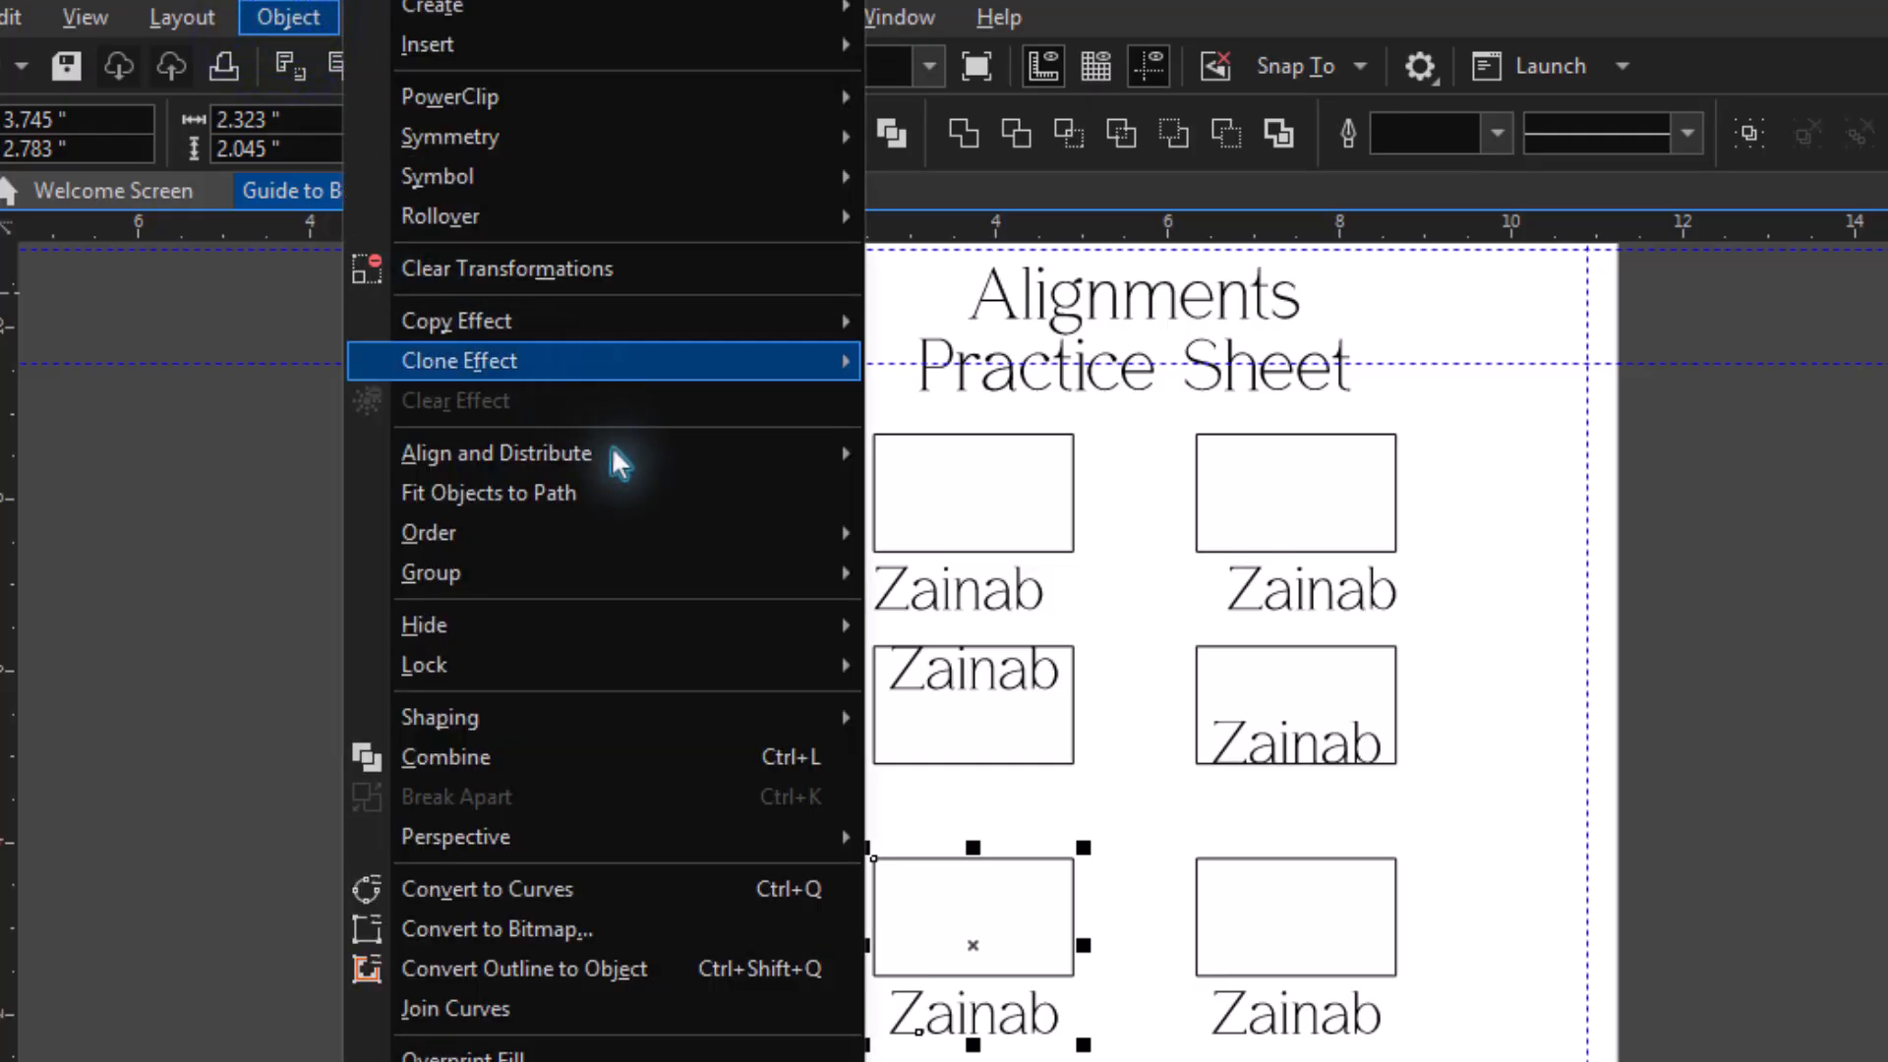
pyautogui.moveTo(624, 462)
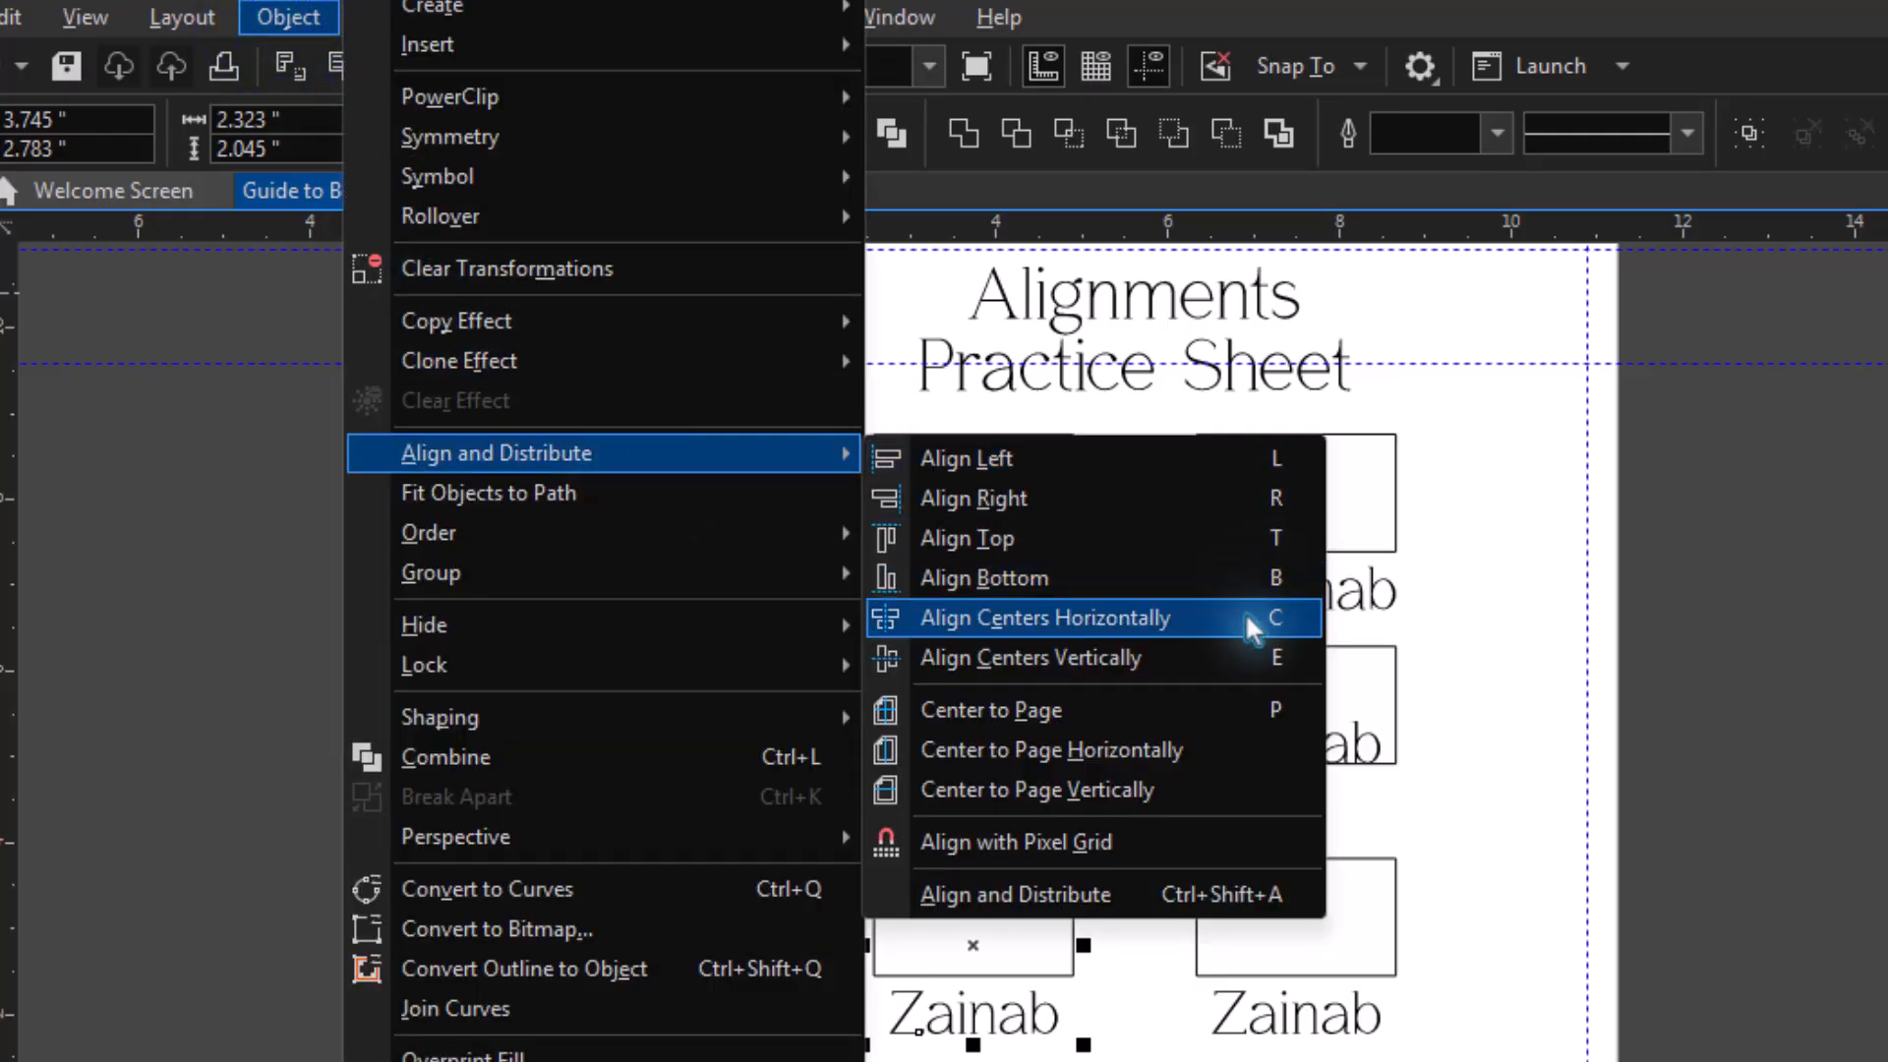
pyautogui.press('c')
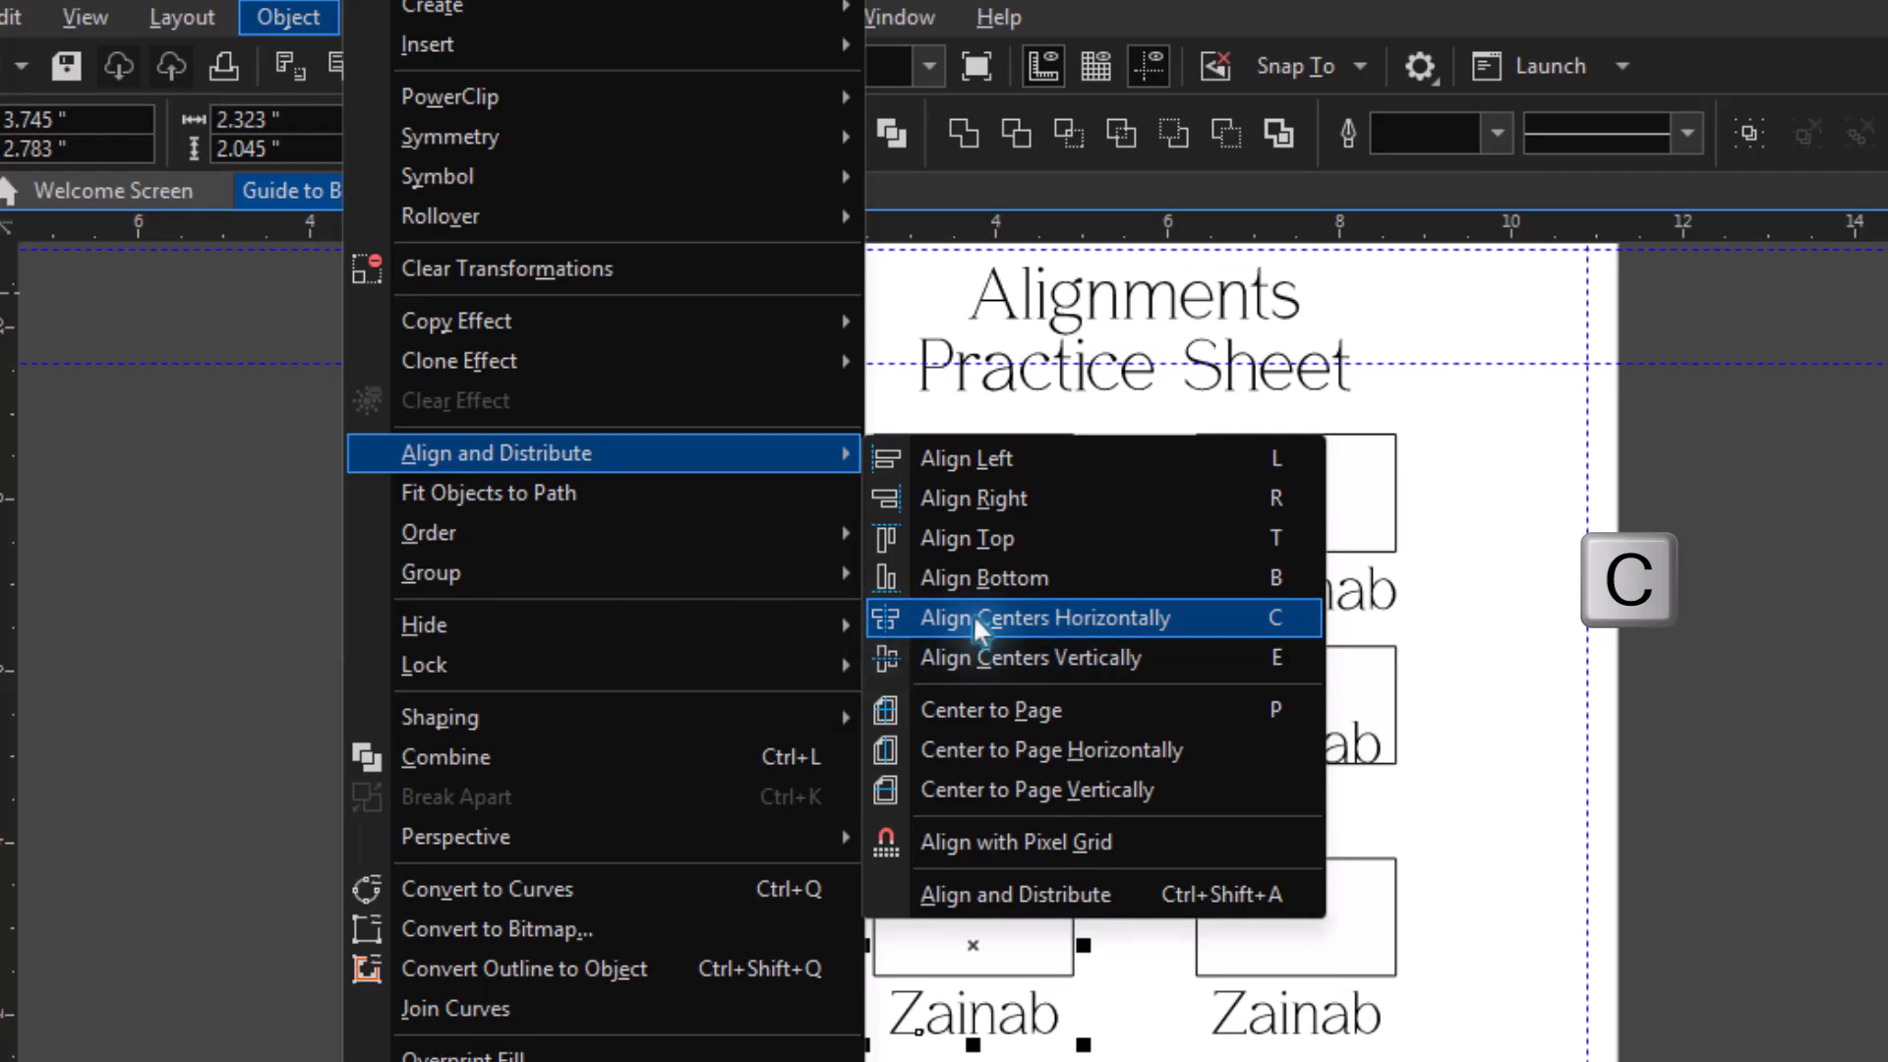
pyautogui.click(1006, 617)
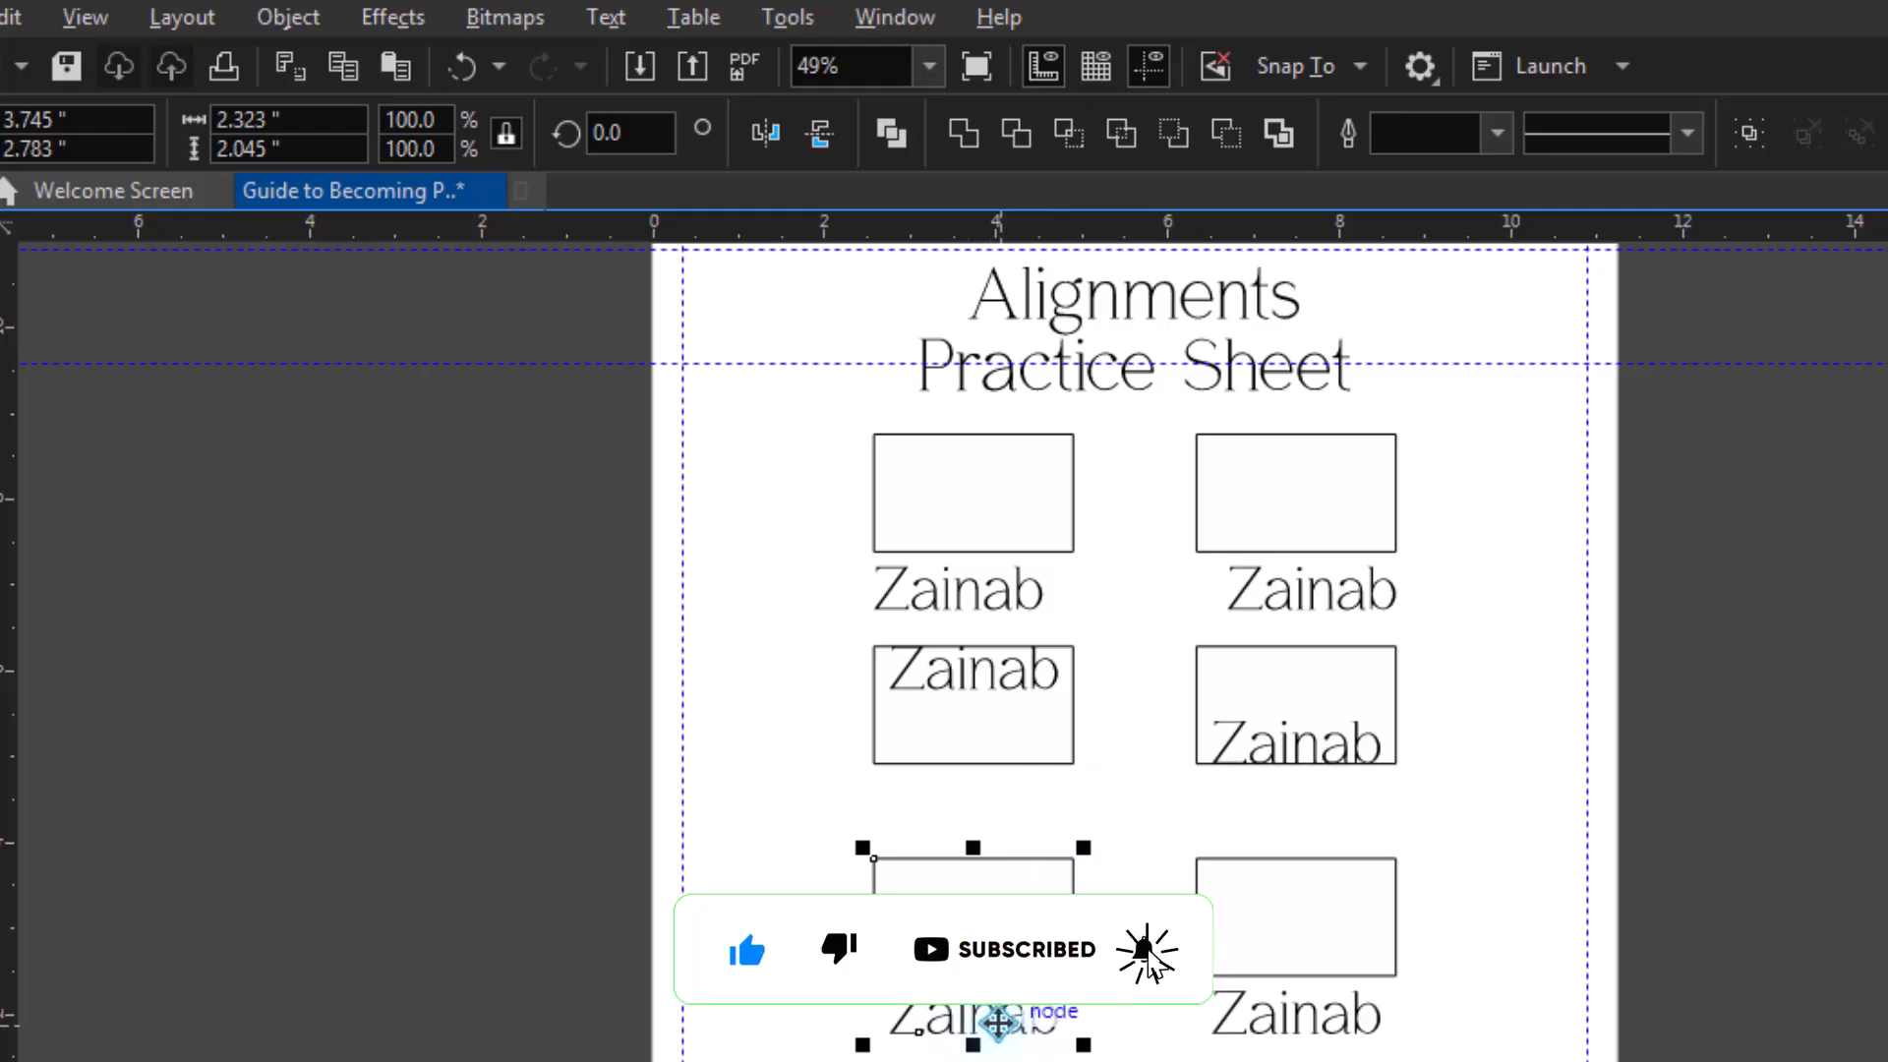
# Align the centers of the name text and its rectangle vertically in the third row's right column, leaving nothing selected.
pyautogui.click(1363, 1025)
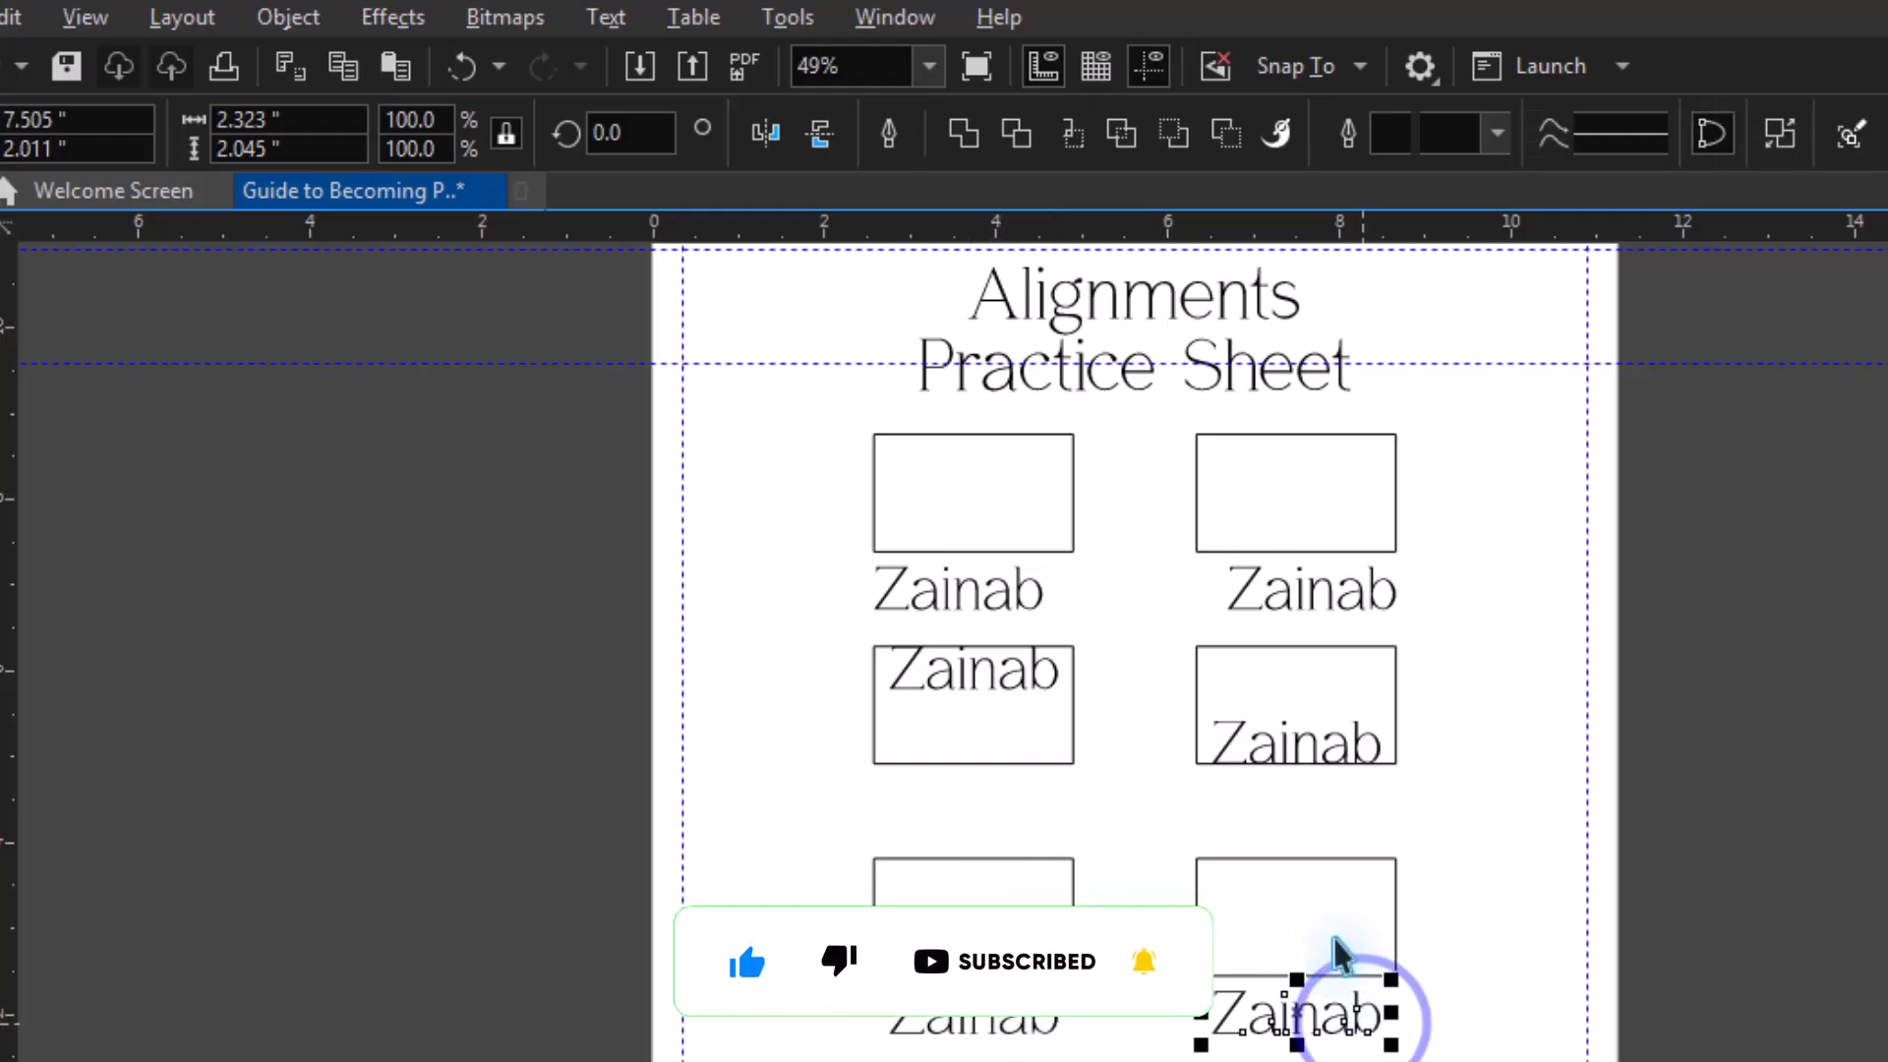
pyautogui.press('shift')
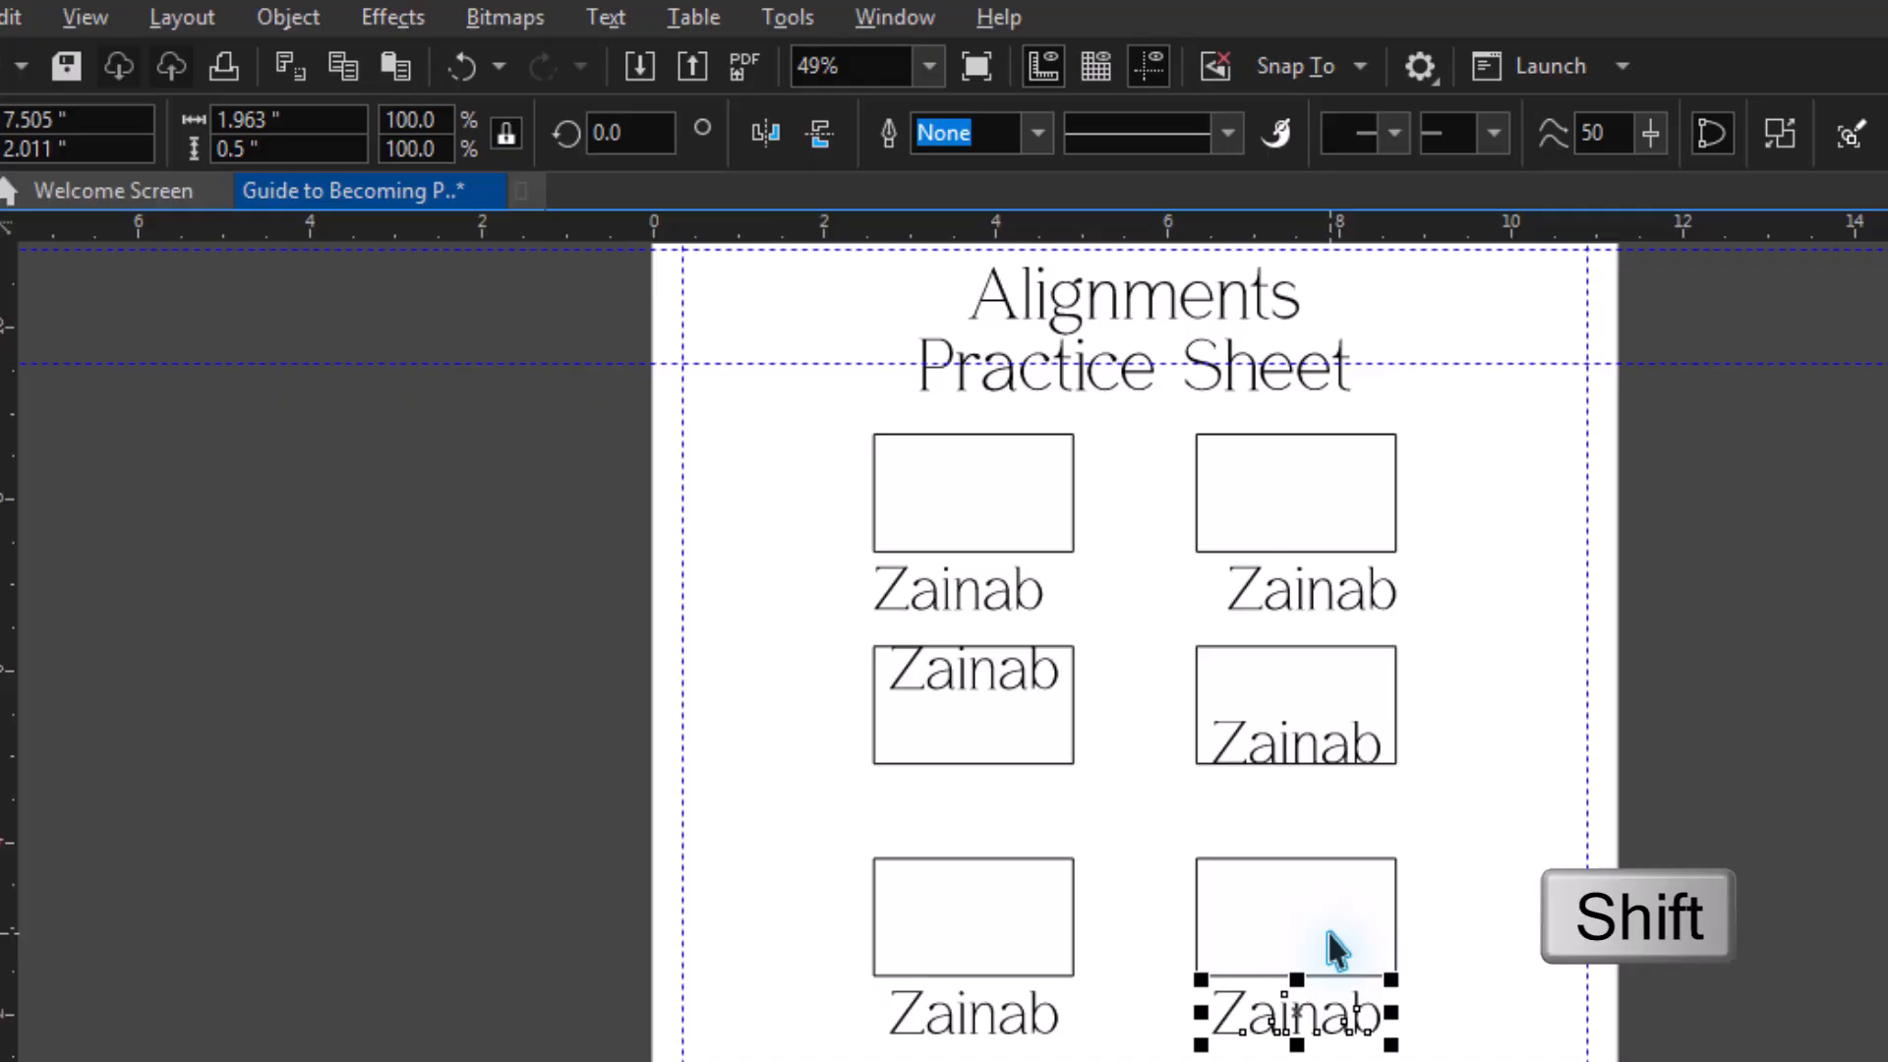
pyautogui.keyDown('shift'); pyautogui.click(1328, 933); pyautogui.keyUp('shift')
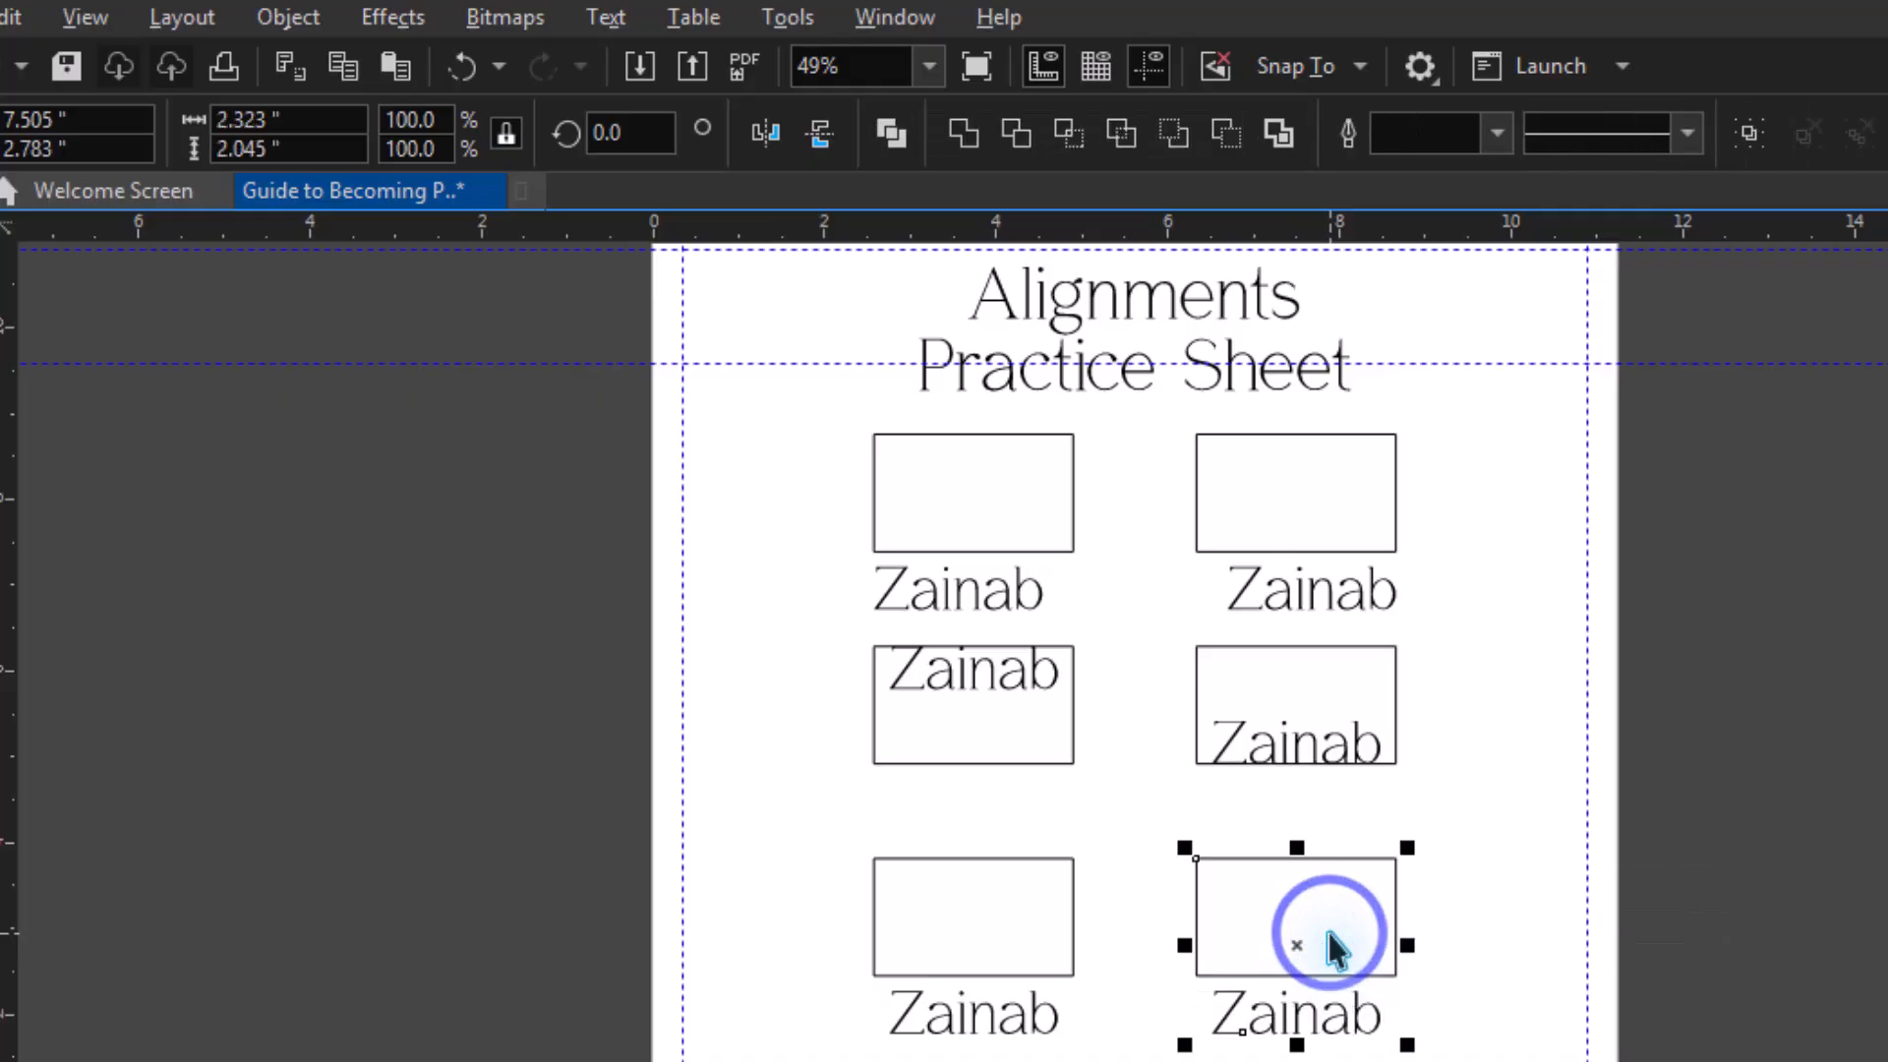
pyautogui.click(297, 33)
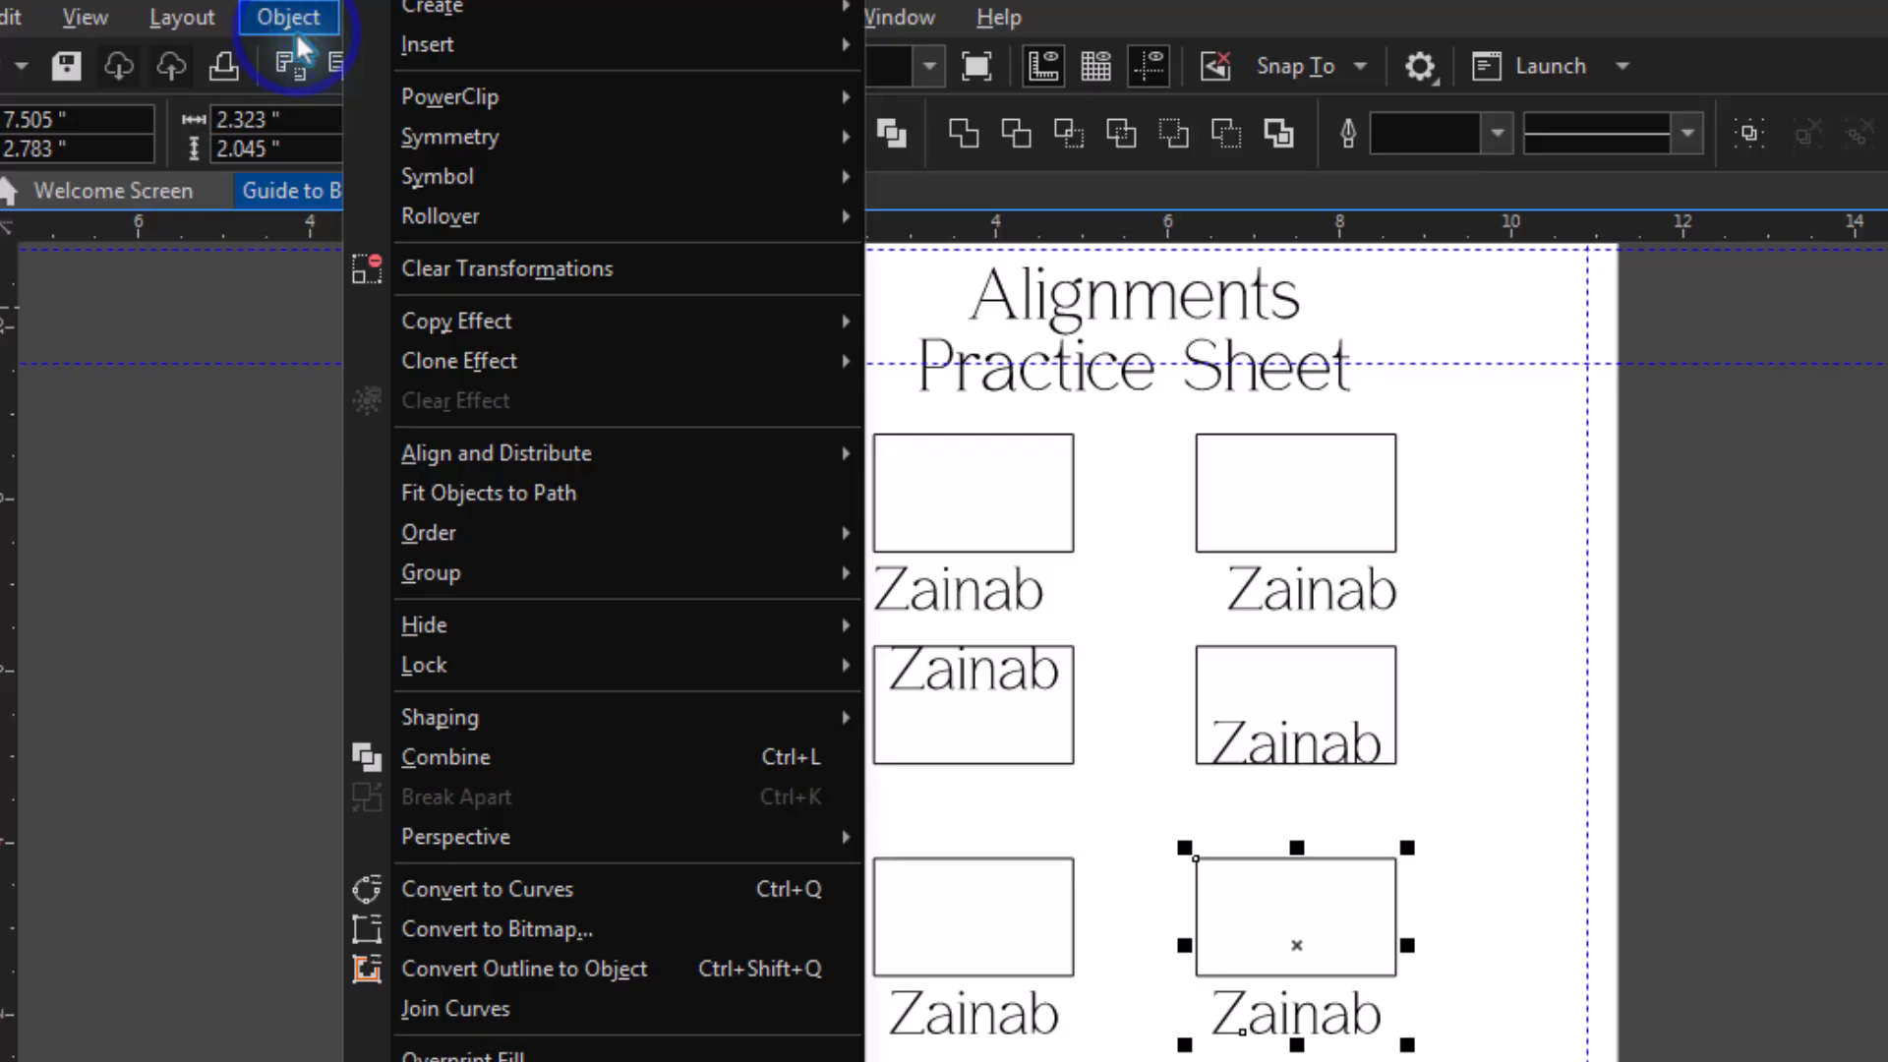
pyautogui.moveTo(679, 458)
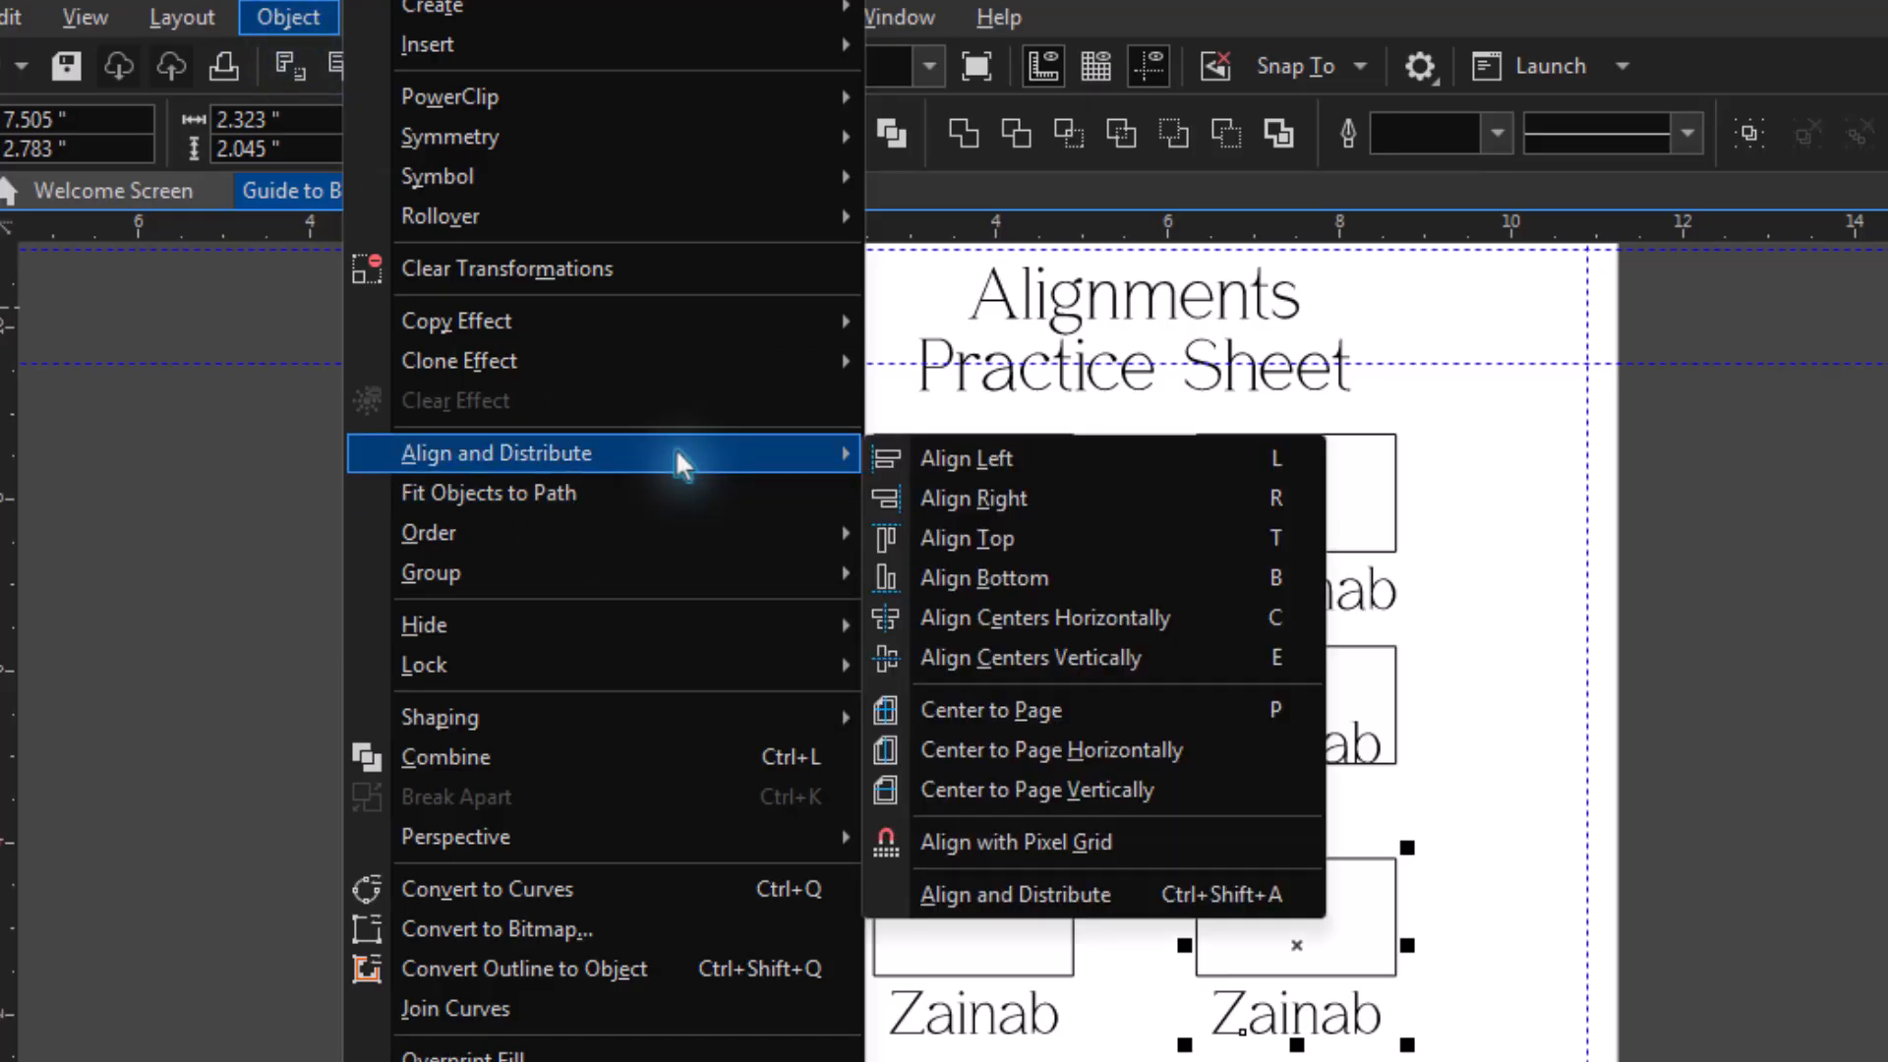
pyautogui.press('e')
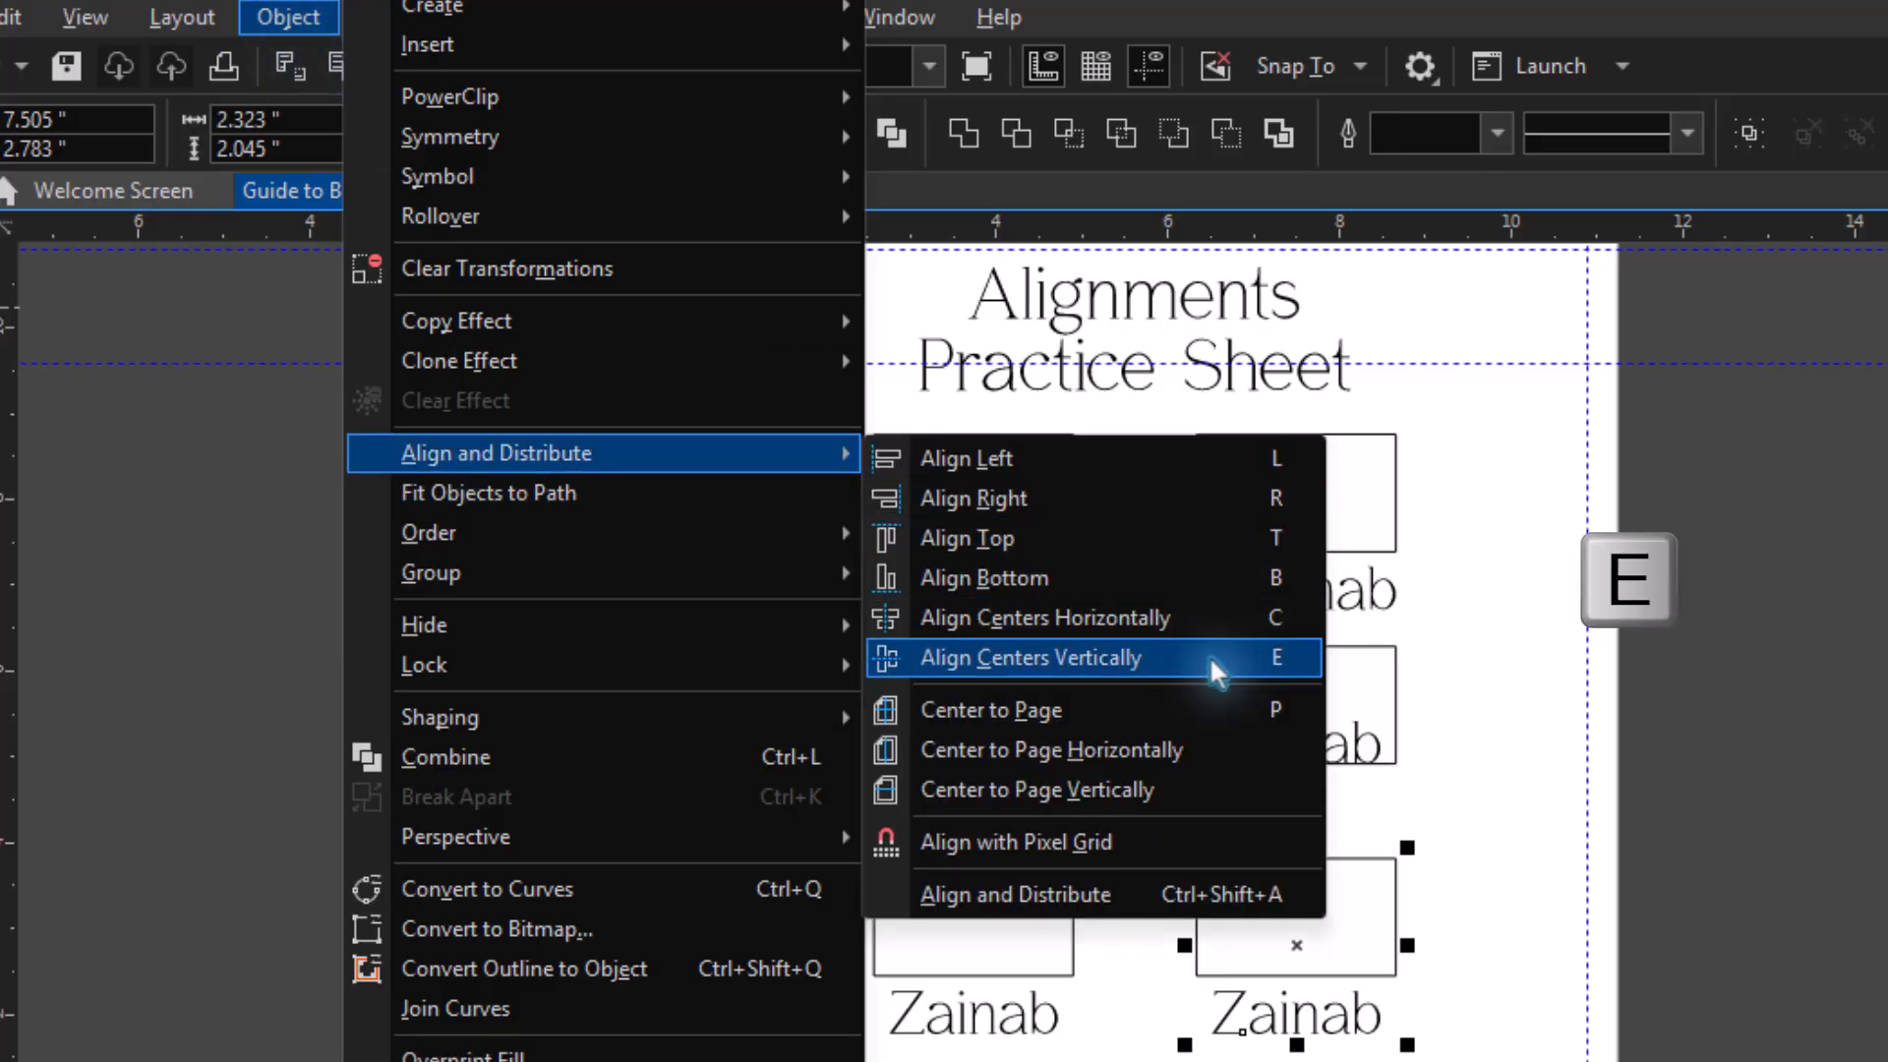
pyautogui.click(1138, 657)
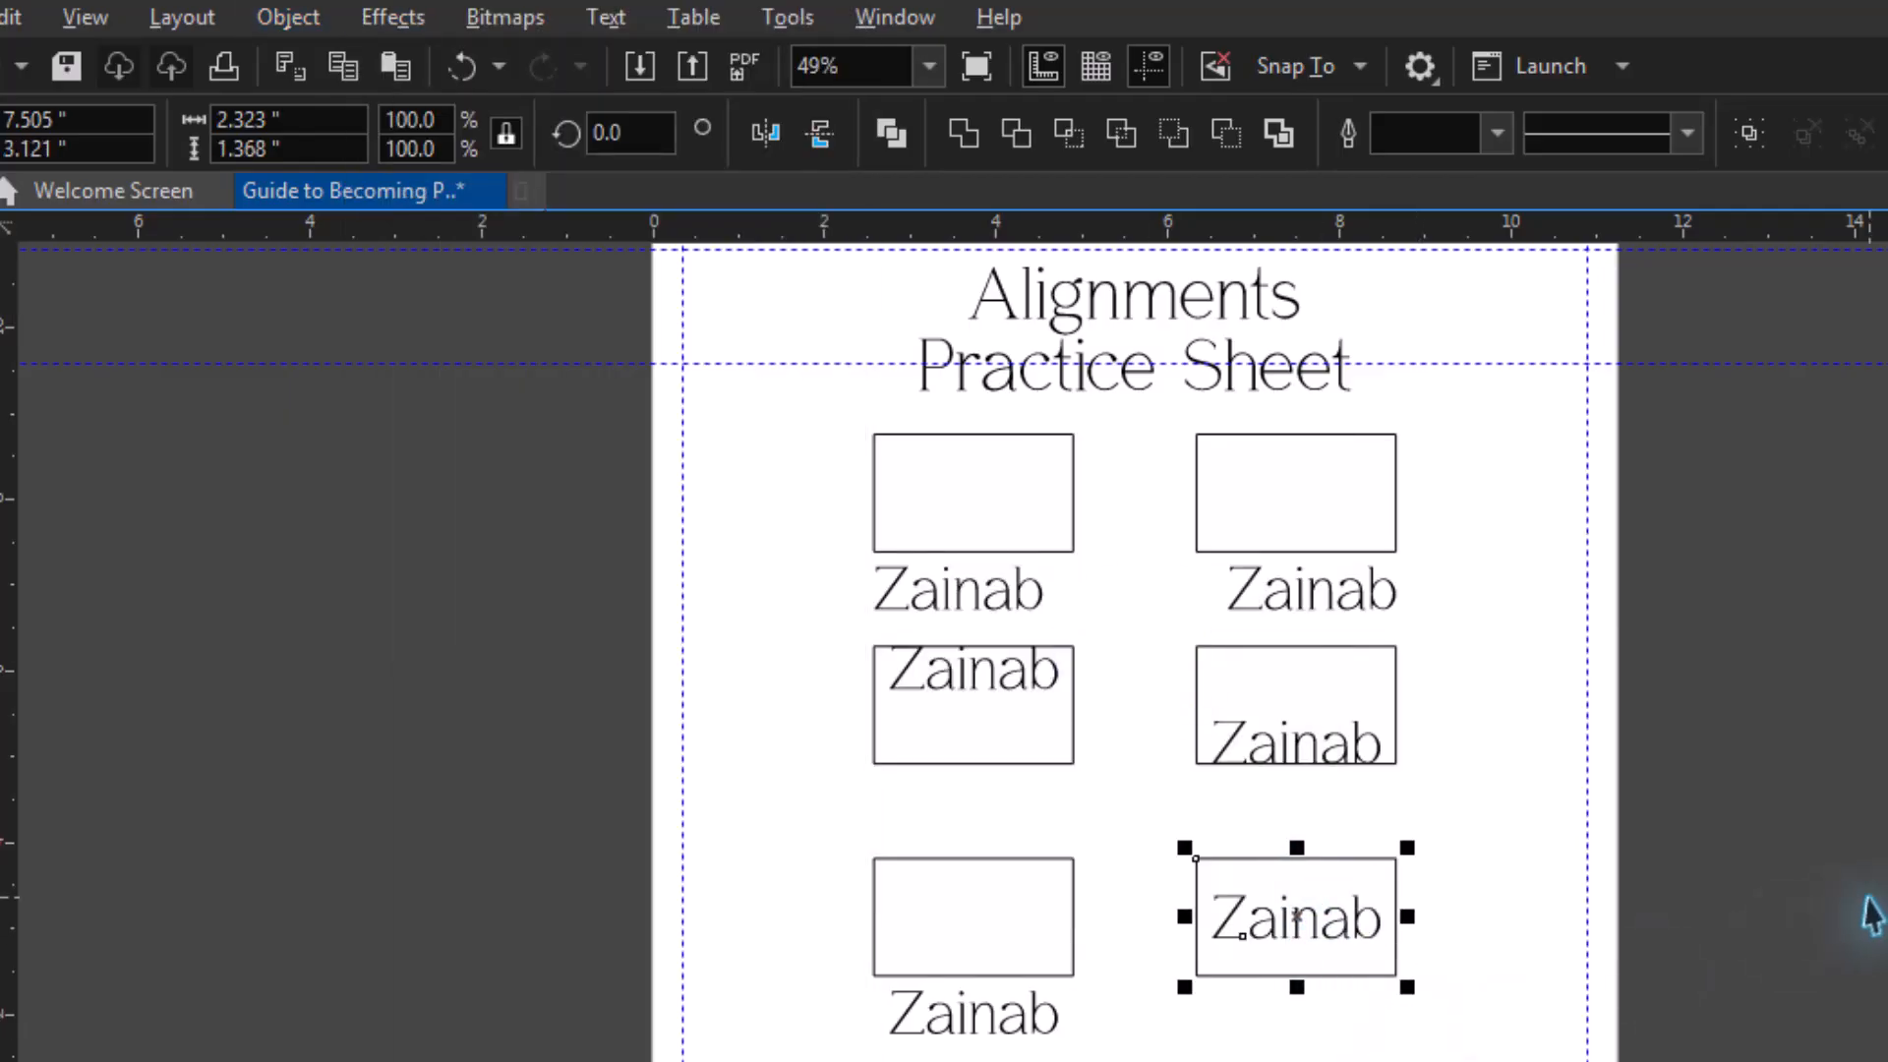
pyautogui.click(1867, 900)
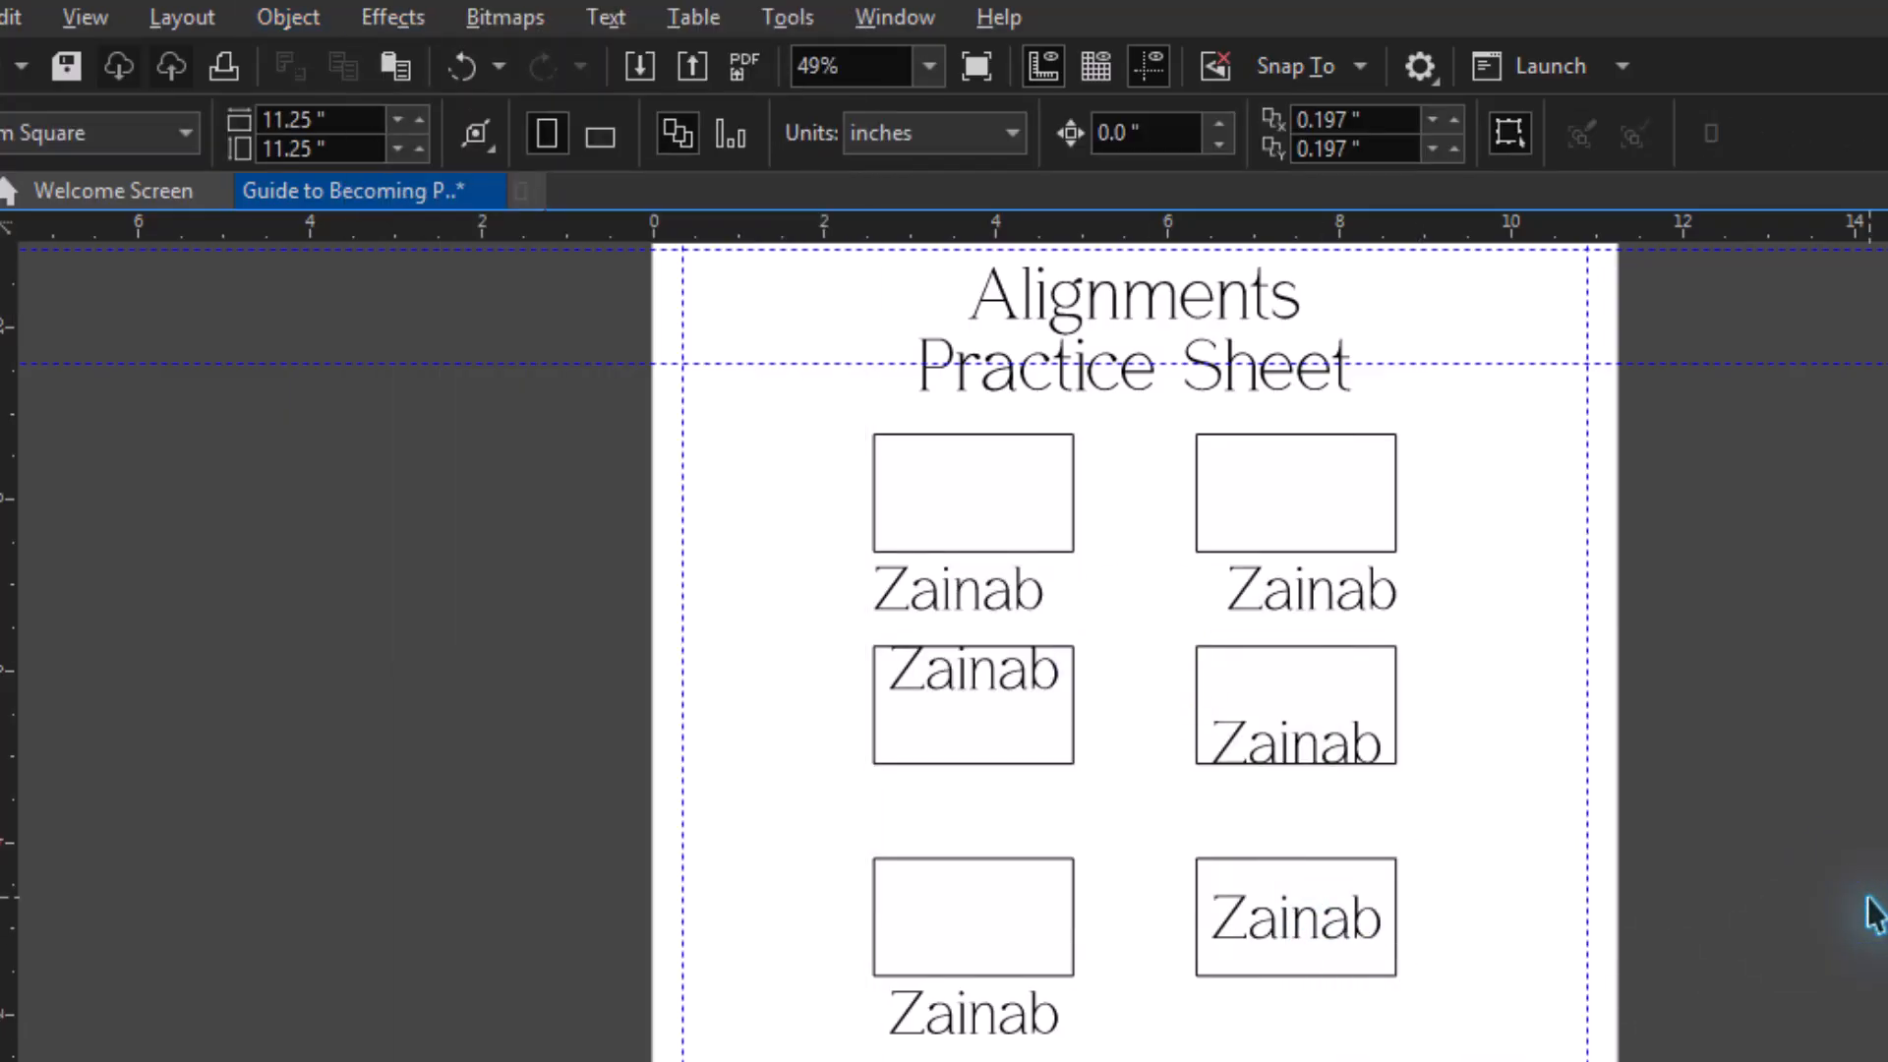